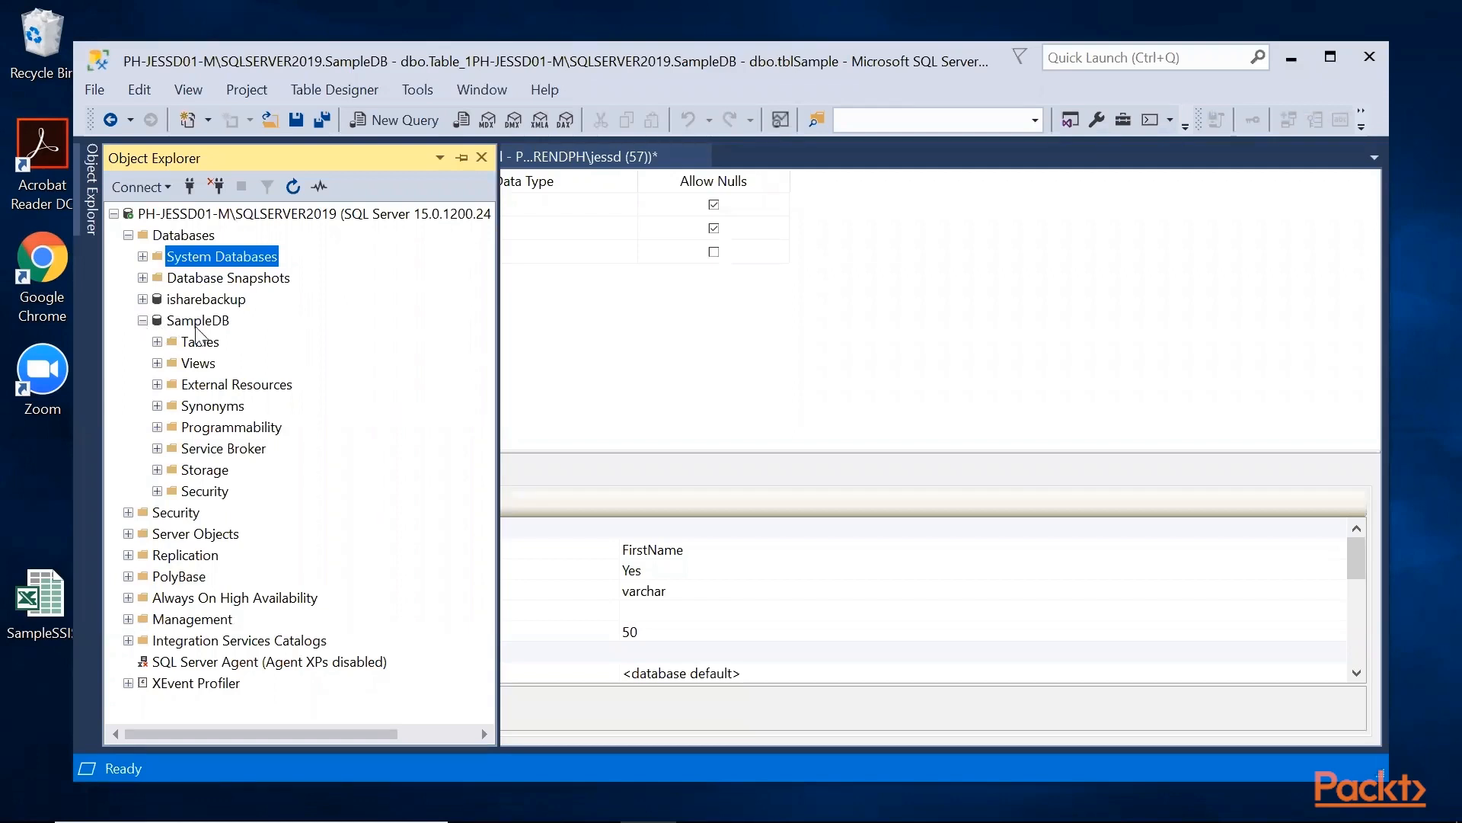
Expand the SampleDB tables in Object Explorer and inspect the columns of dbo.tblSample
left_click(157, 342)
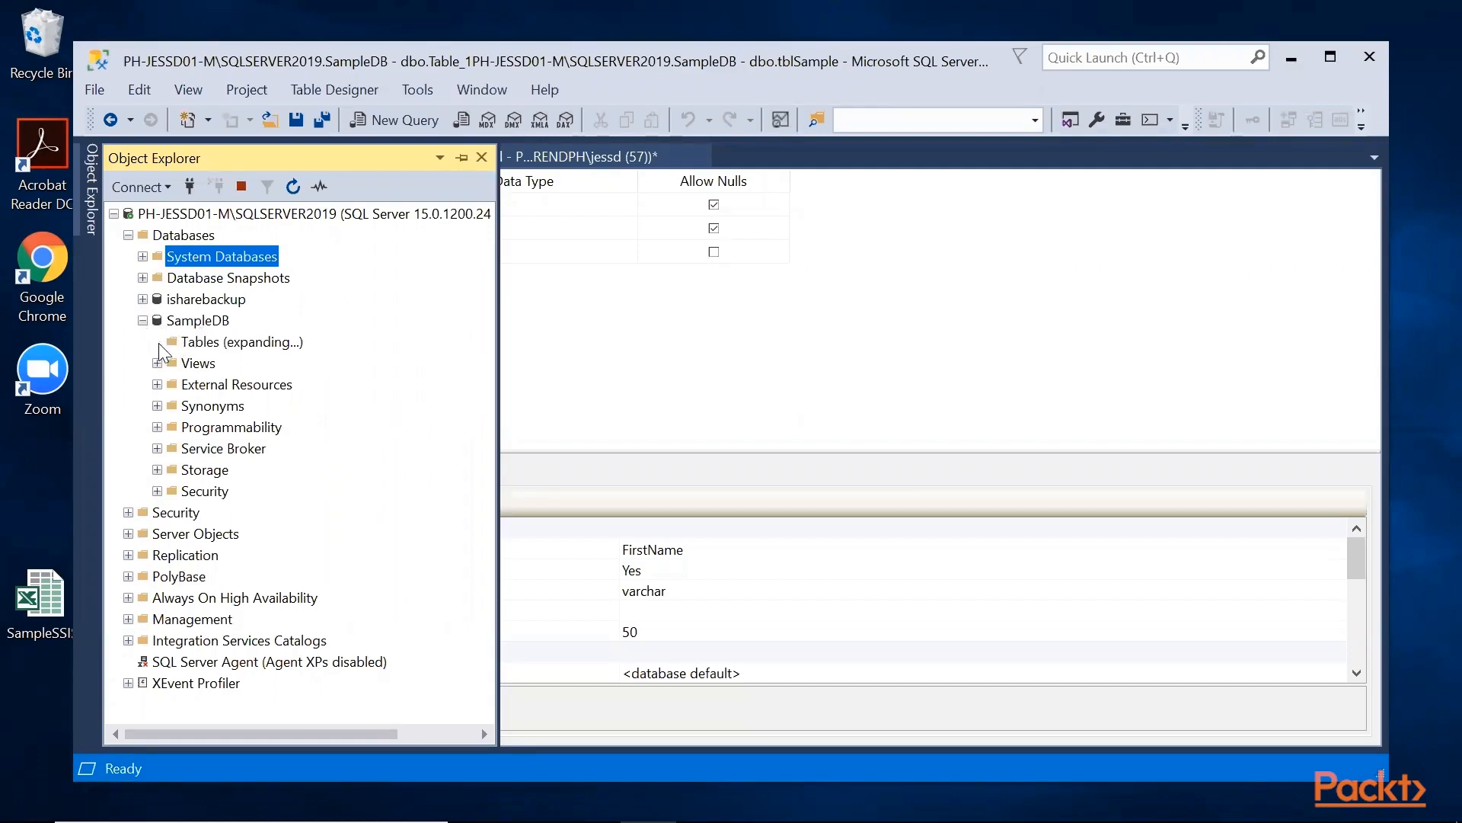
left_click(217, 451)
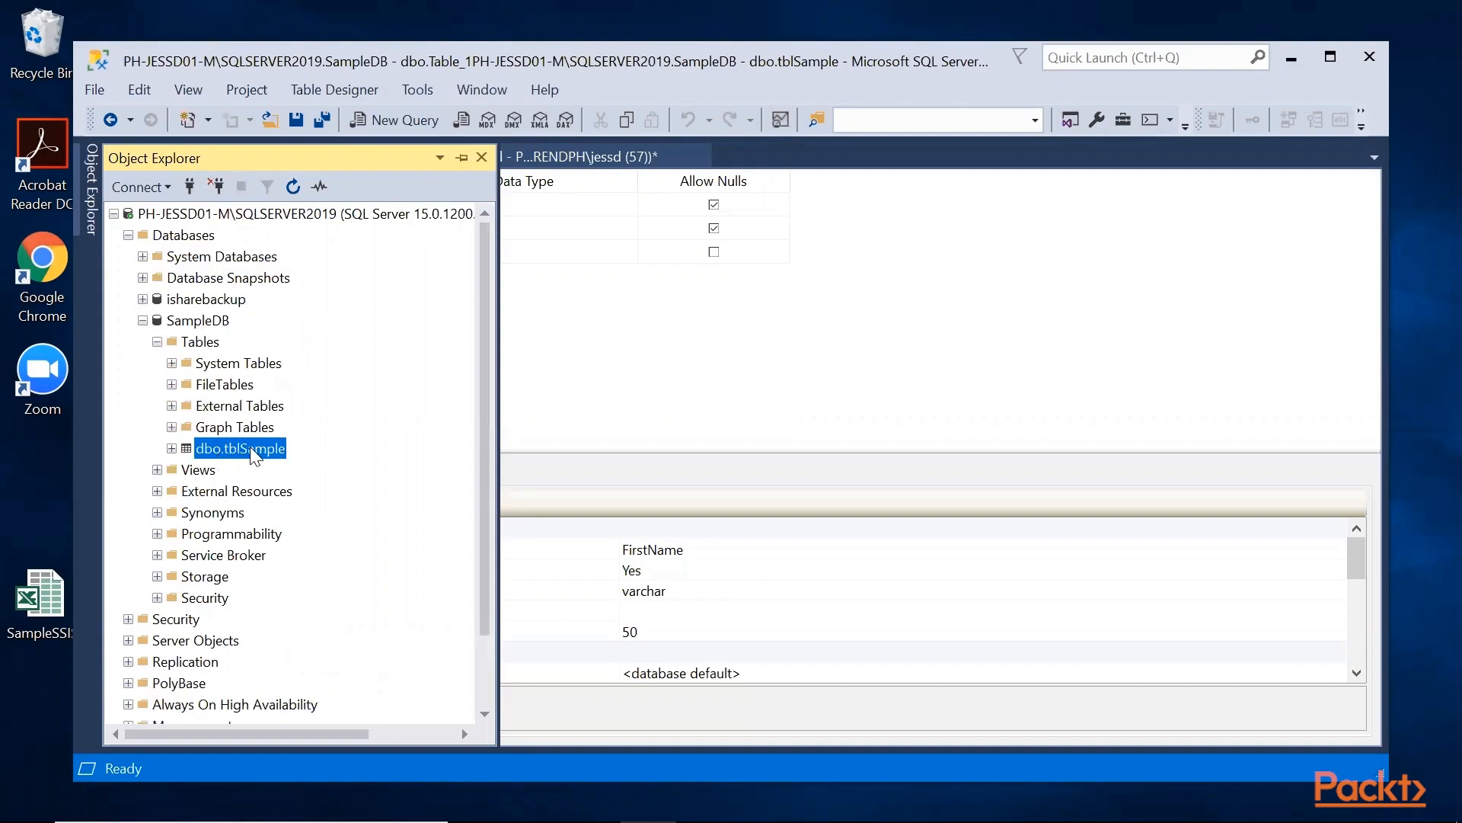
left_click(172, 448)
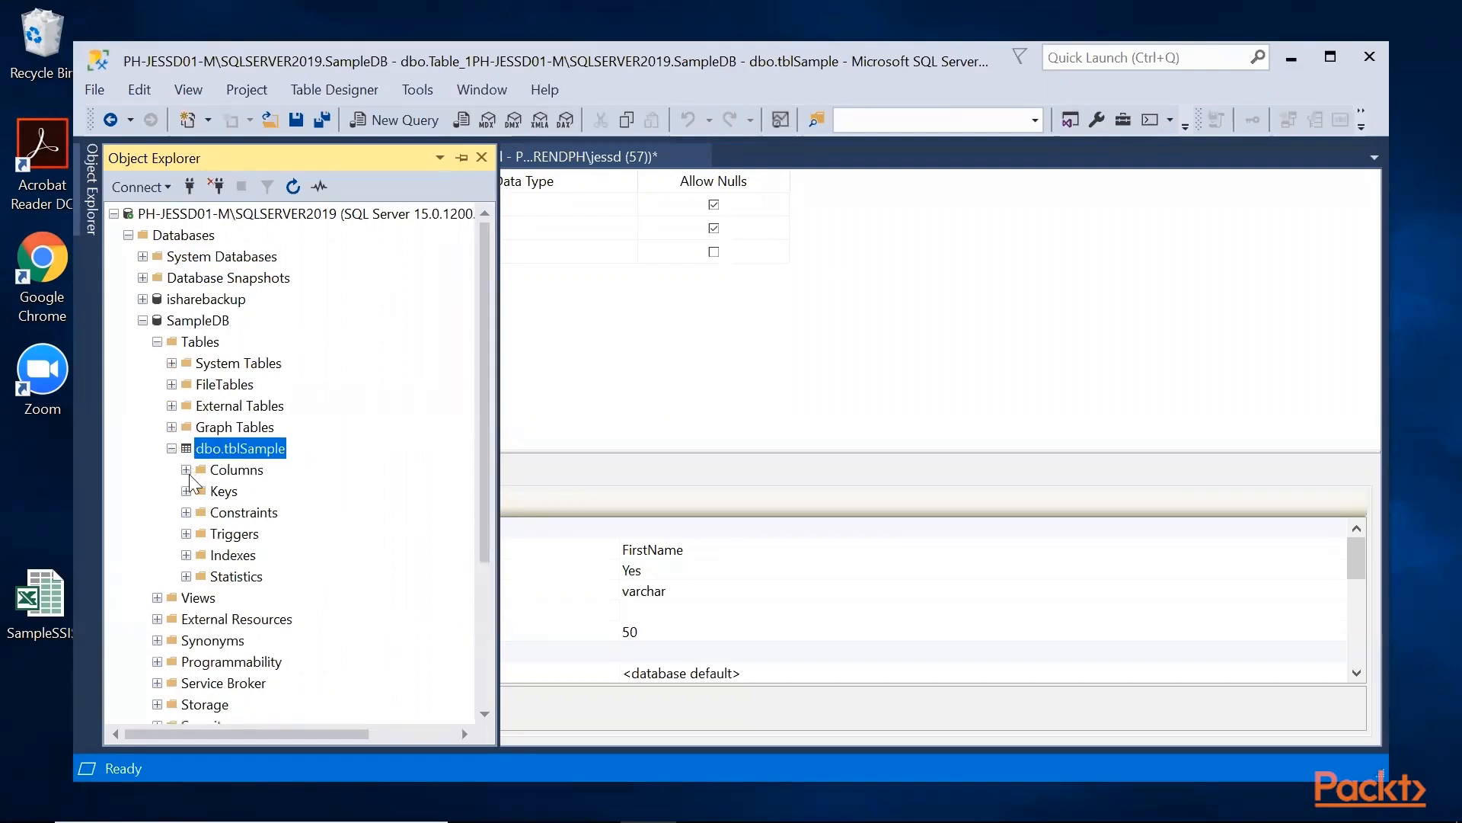
left_click(186, 469)
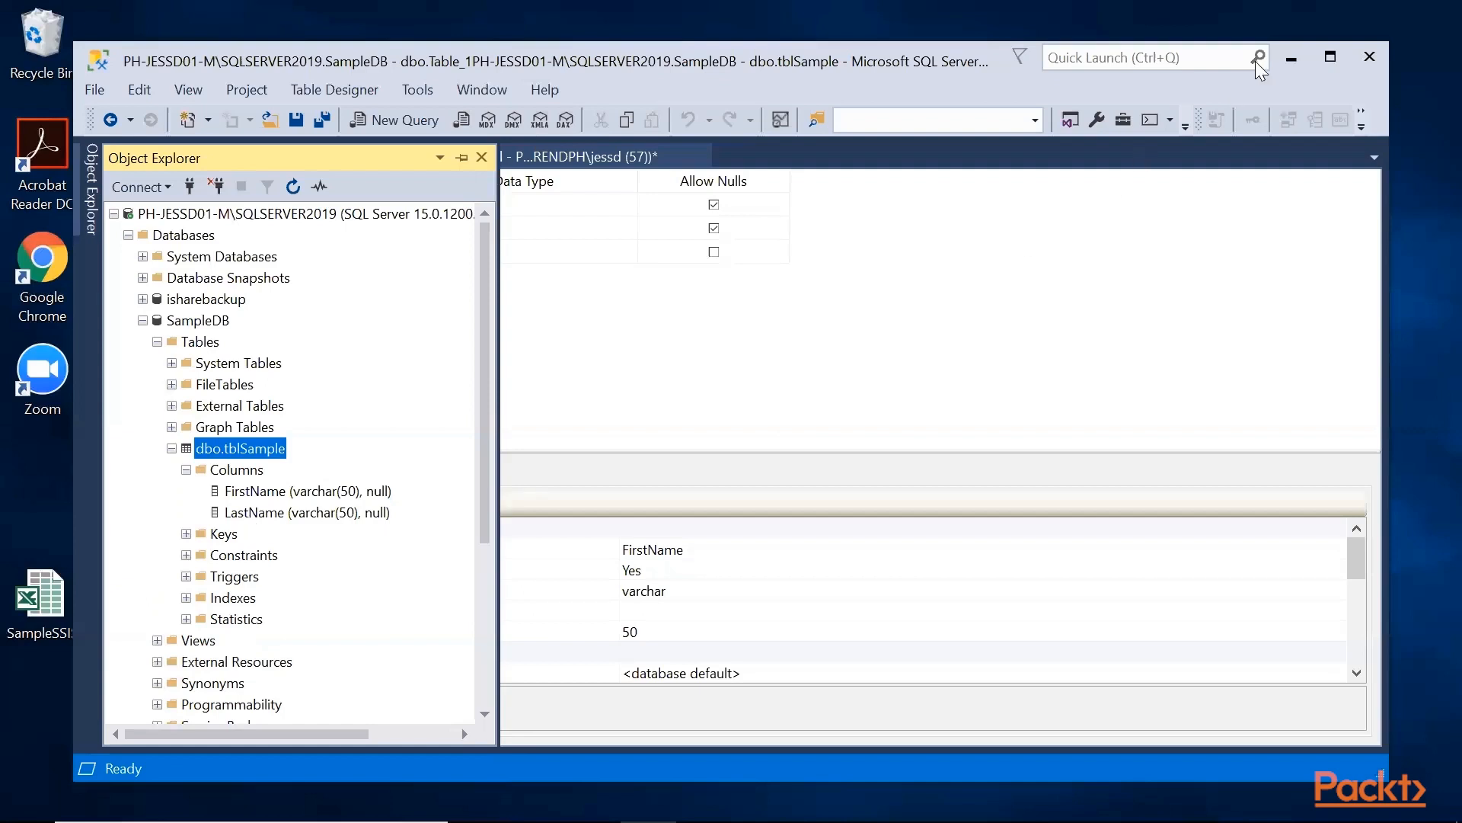
Minimize SQL Server Management Studio, launch SQL Server Data Tools (Visual Studio) through a search for "ssdt", and close its Start Page
left_click(1291, 60)
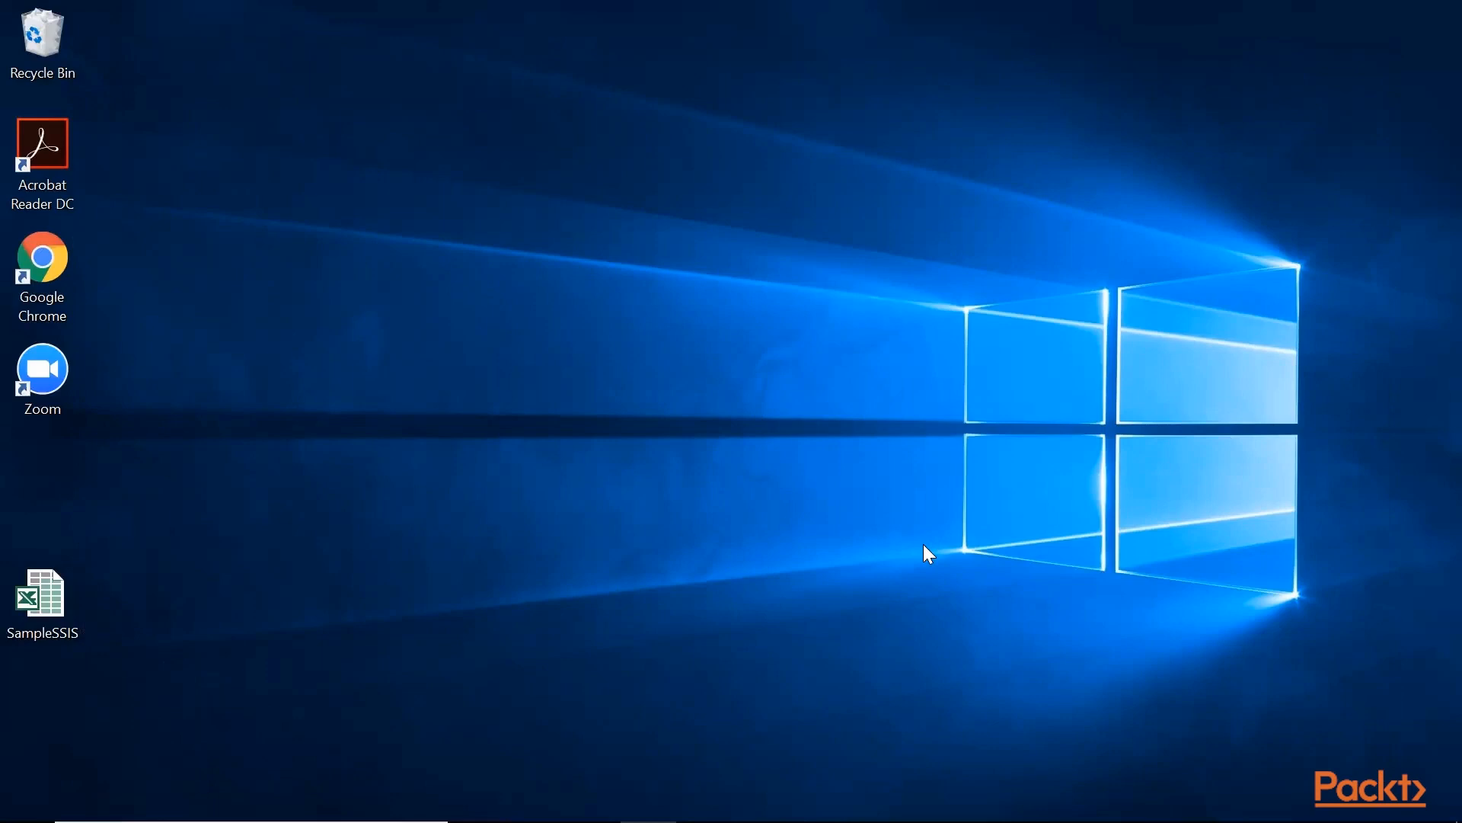
left_click(173, 801)
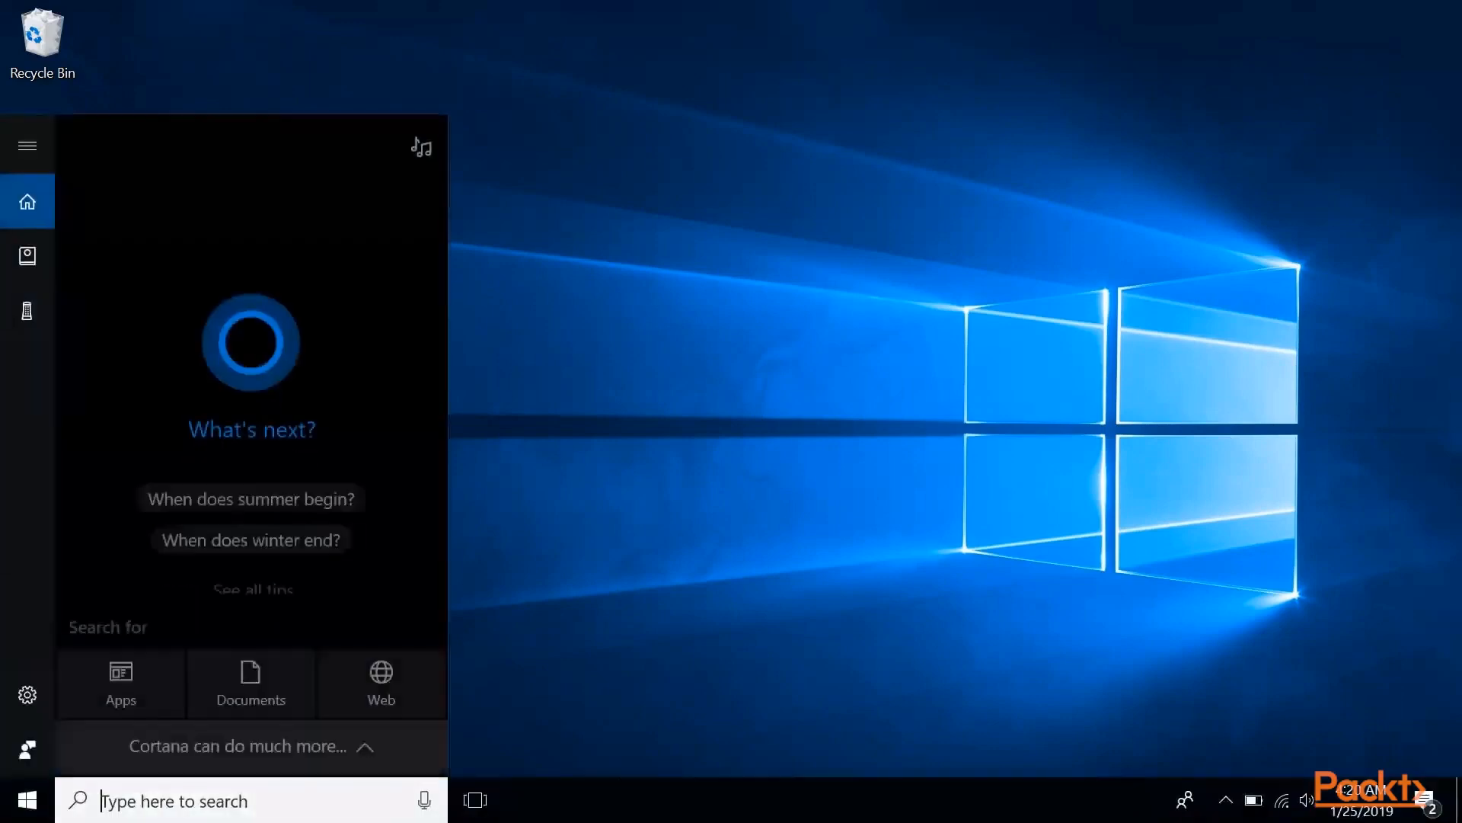
type("ssdt")
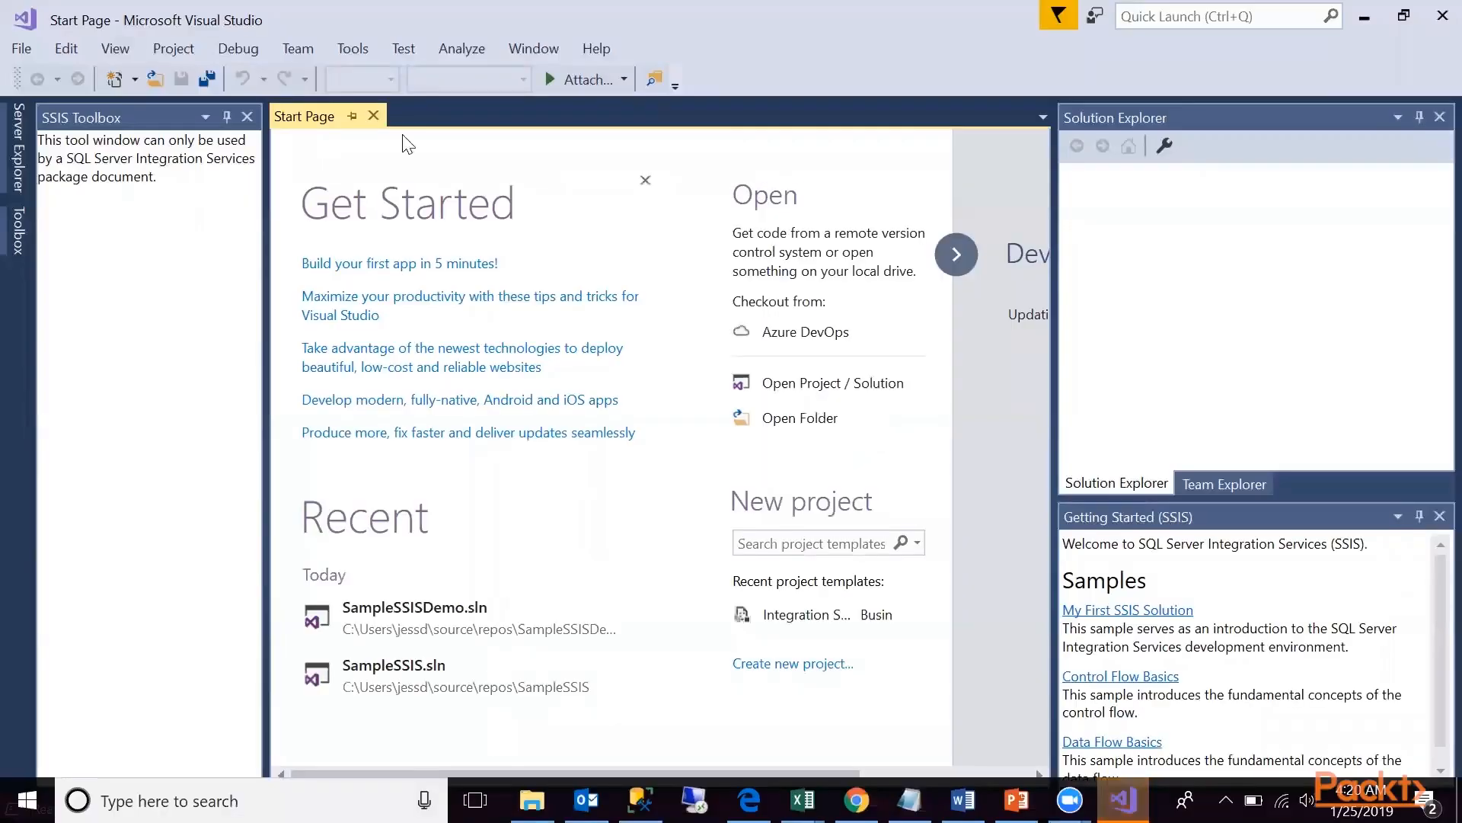
left_click(372, 114)
Create a new Business Intelligence project named test from the Integration Services Project template
left_click(20, 50)
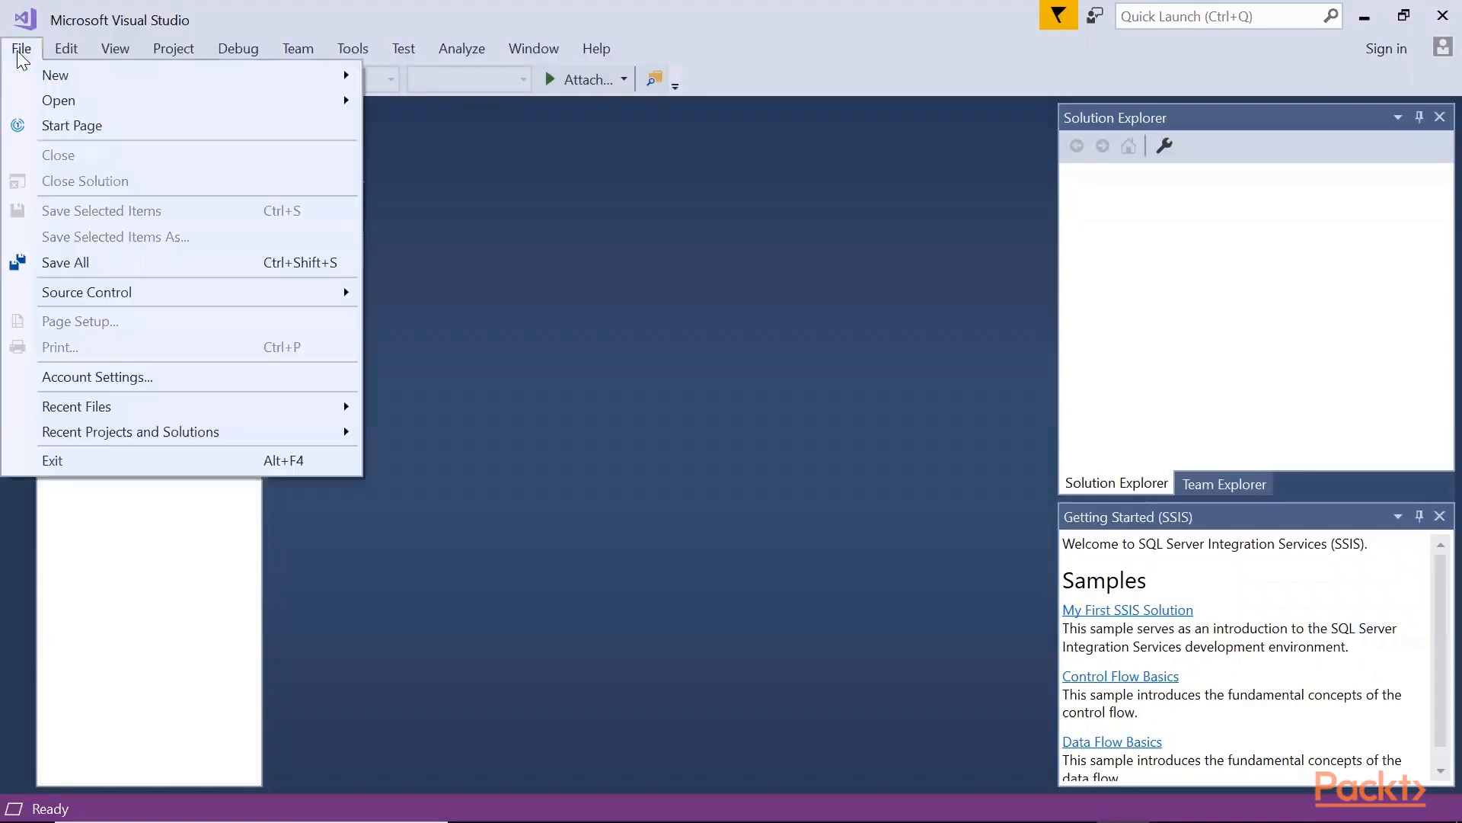
mouse_move(55, 75)
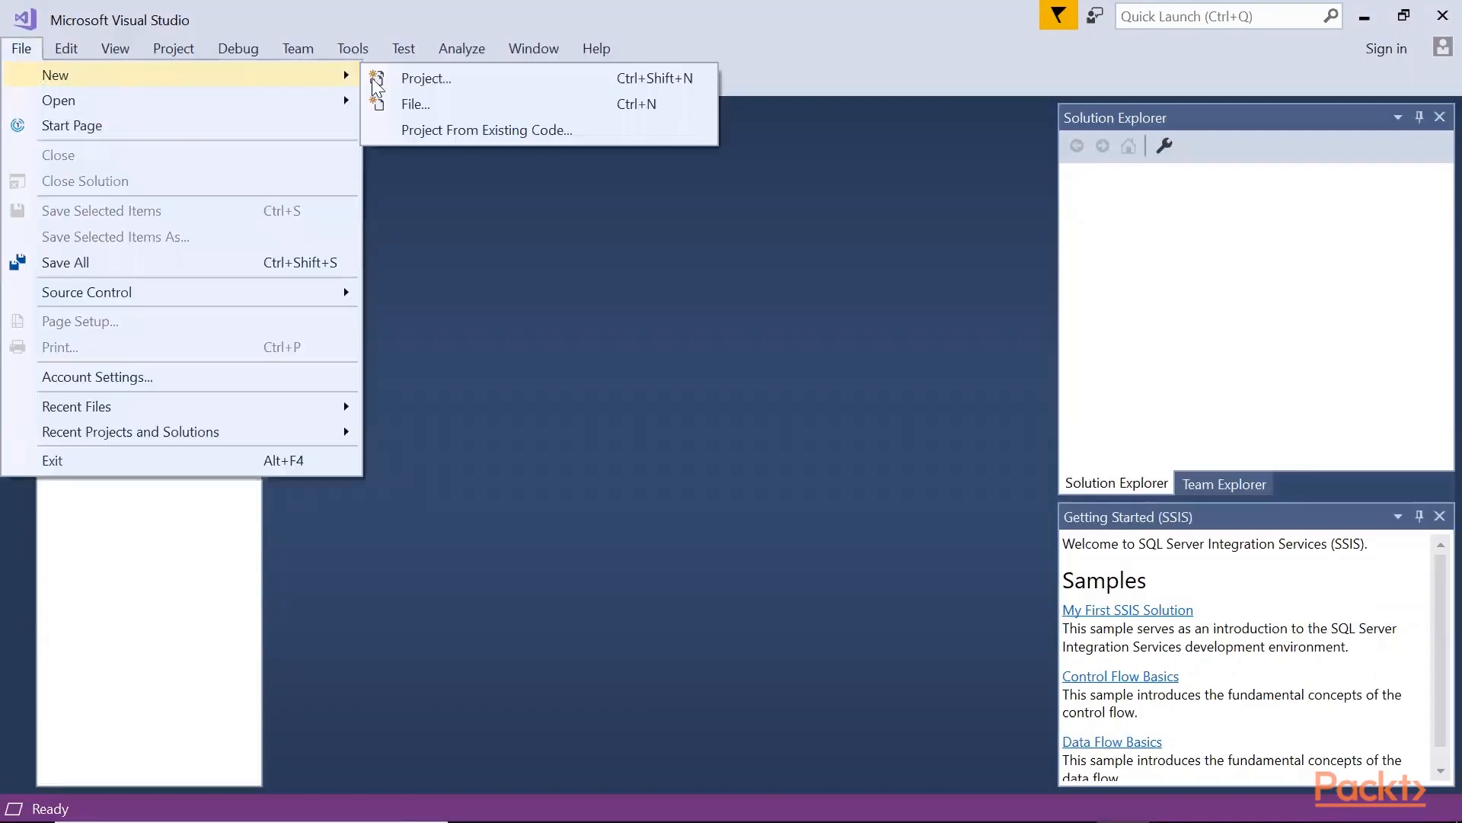
left_click(419, 82)
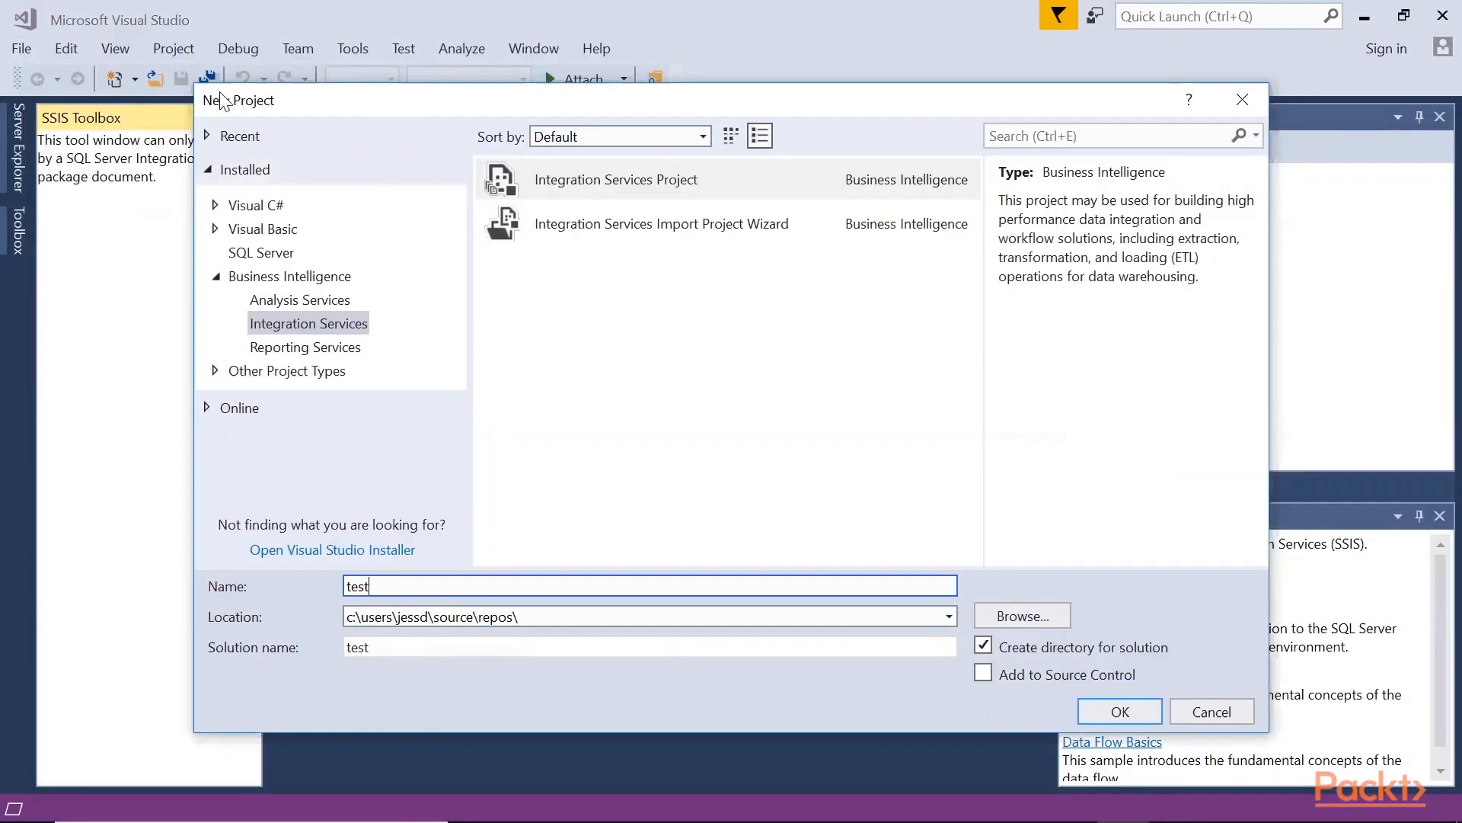
left_click(216, 277)
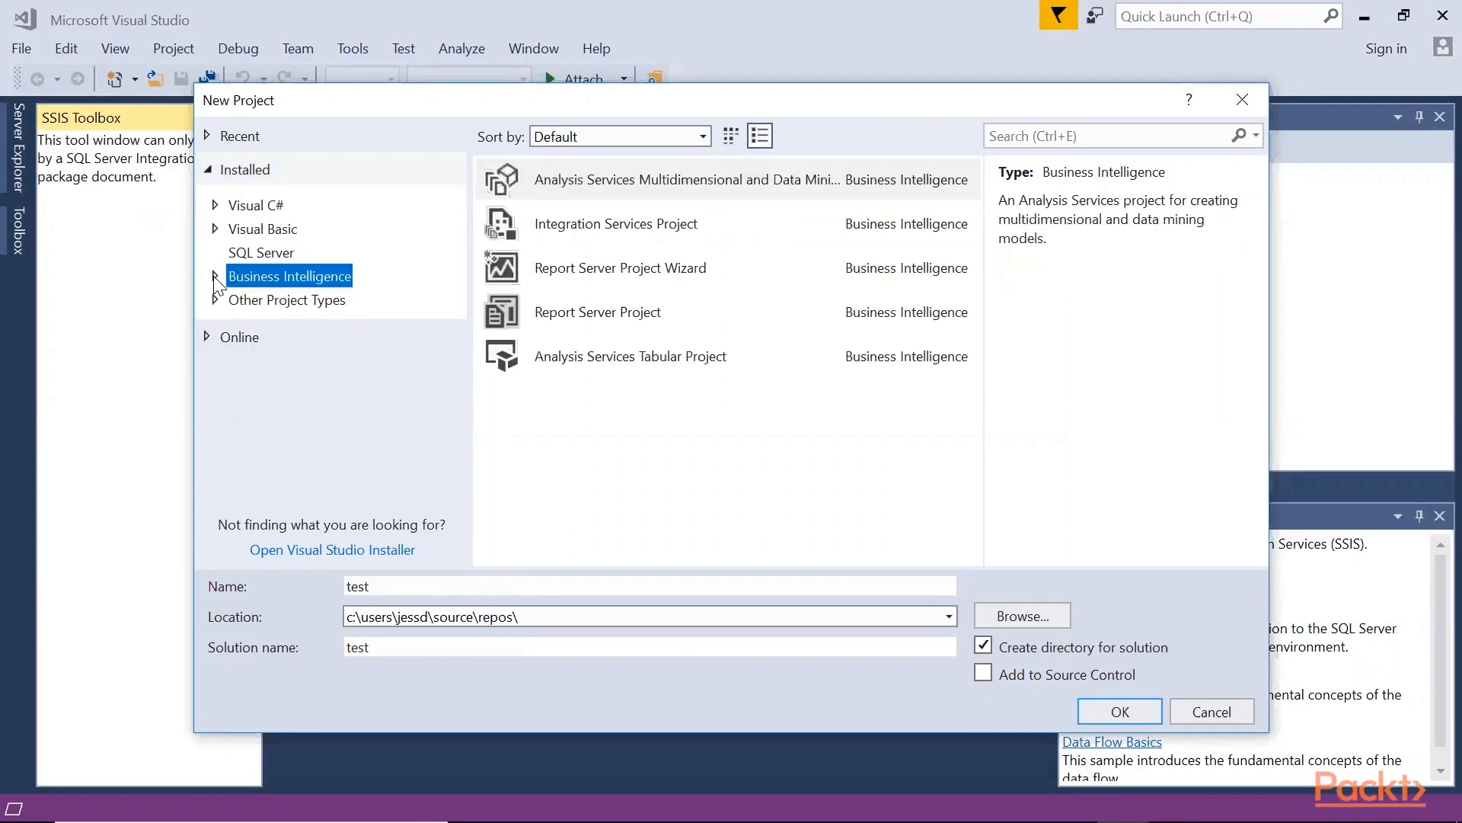
left_click(216, 277)
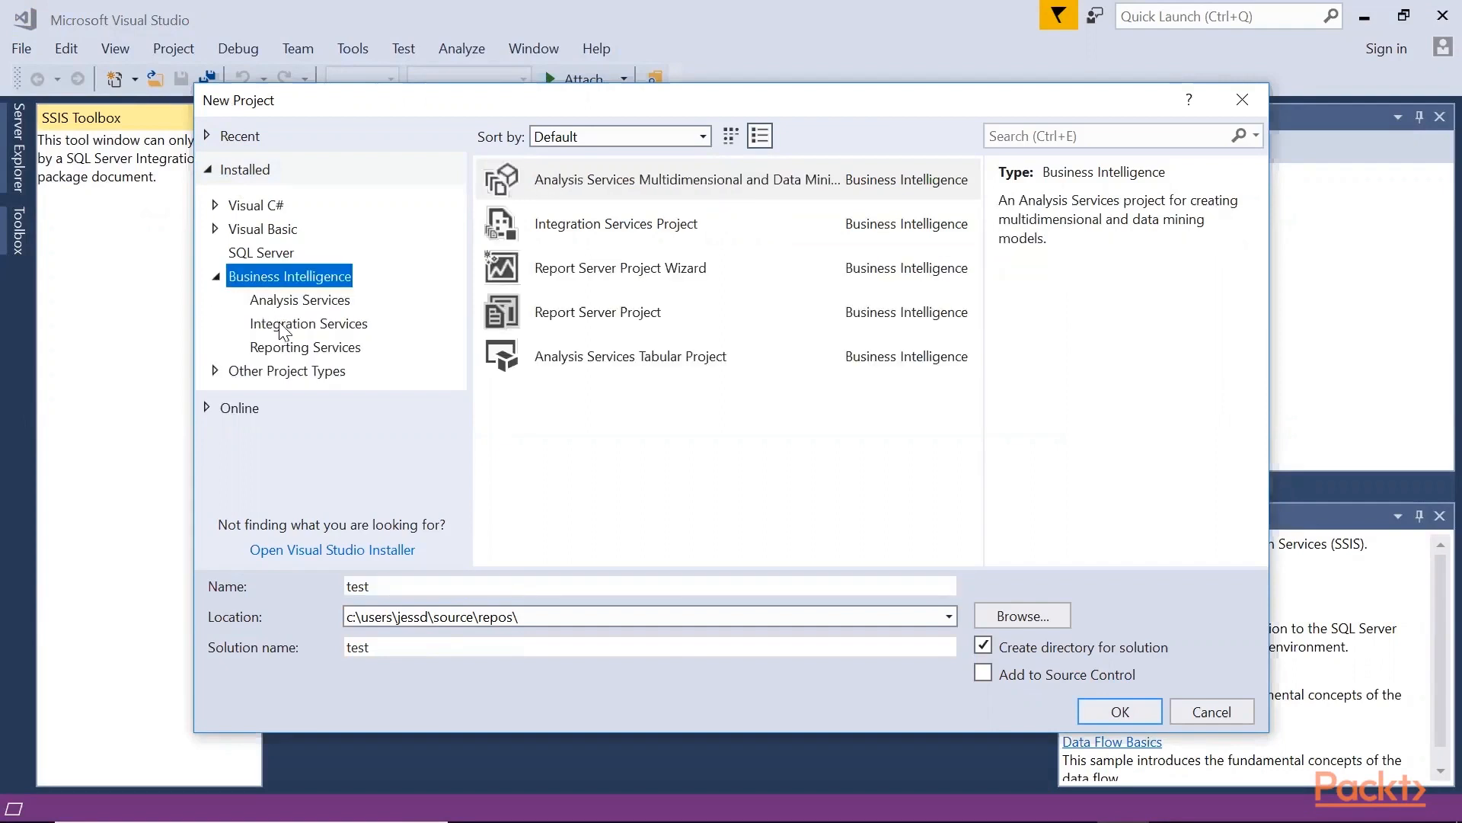
left_click(280, 324)
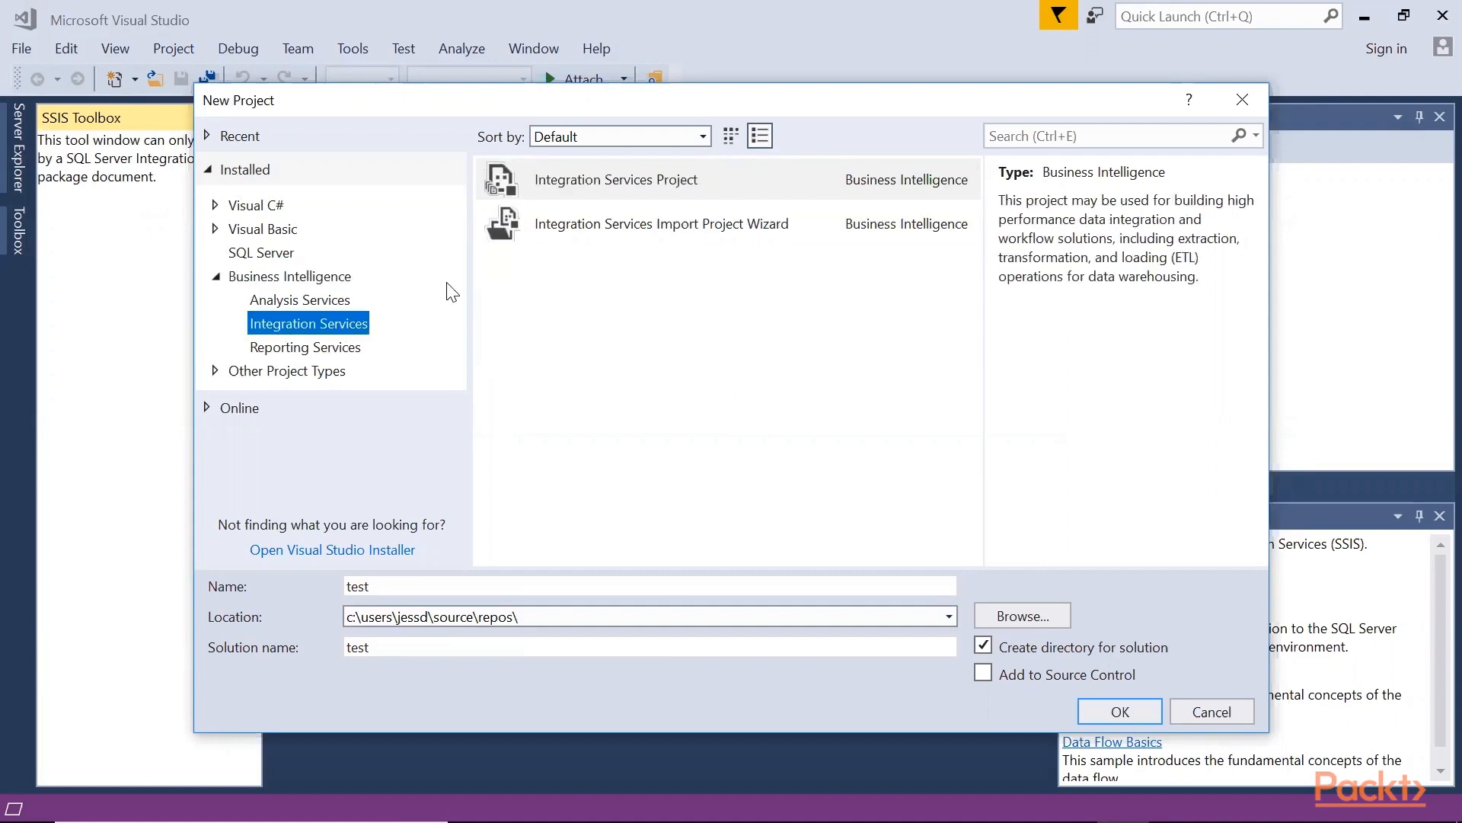
left_click(597, 183)
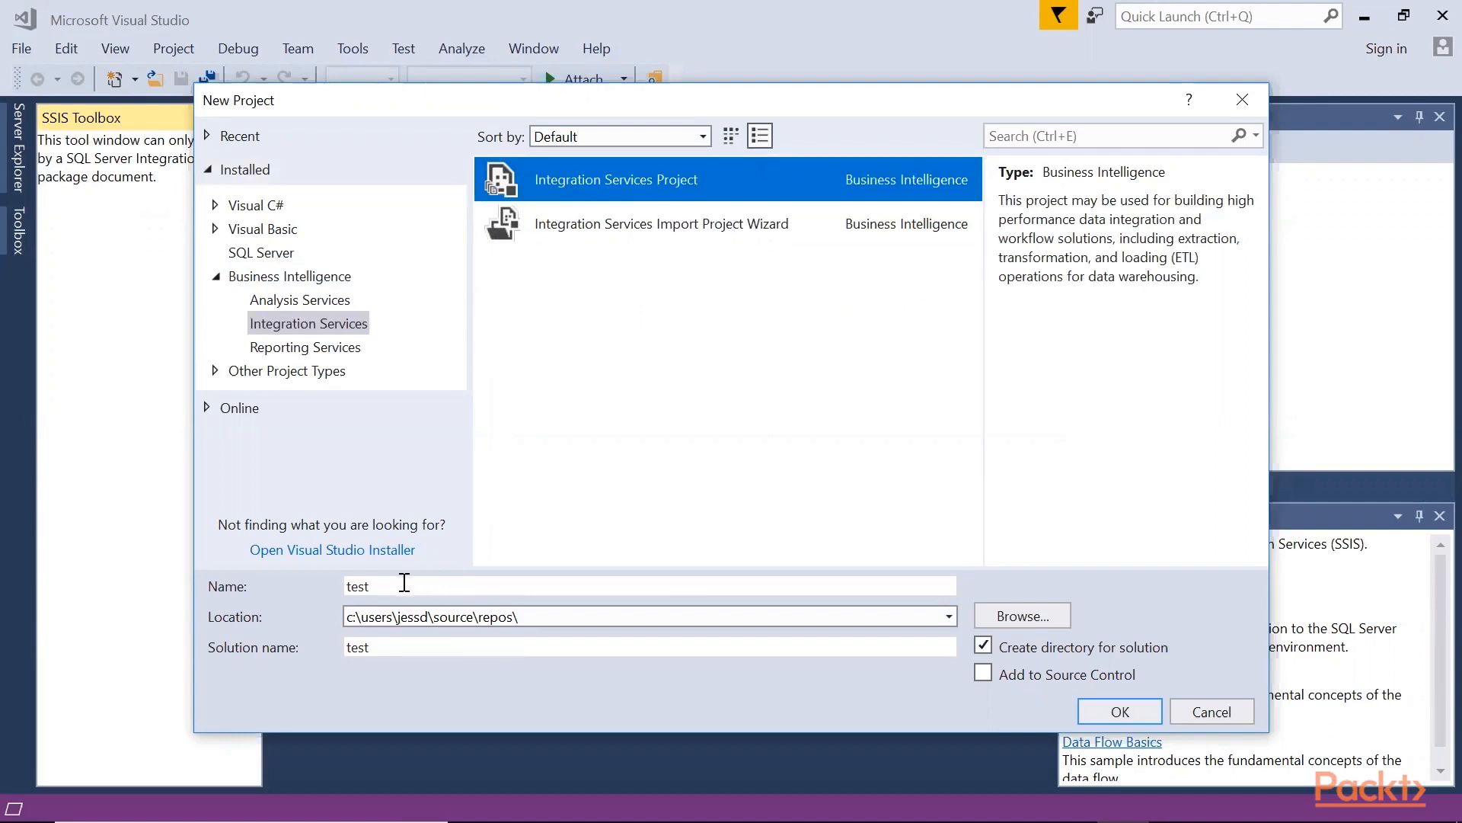
left_click(1092, 708)
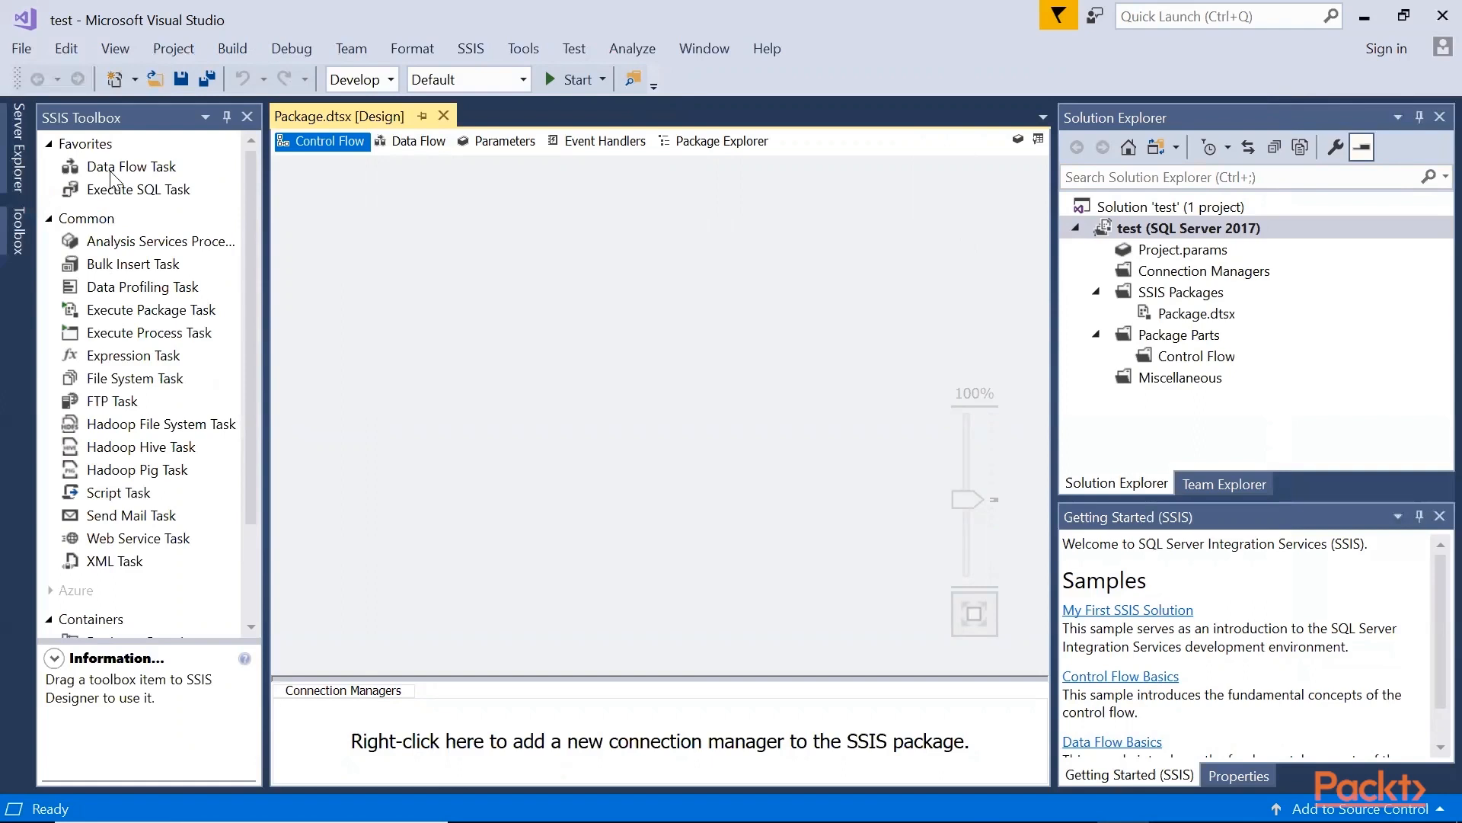
Add a Data Flow Task near the middle of the package's control flow and open it for editing
left_click_drag(112, 176, 457, 280)
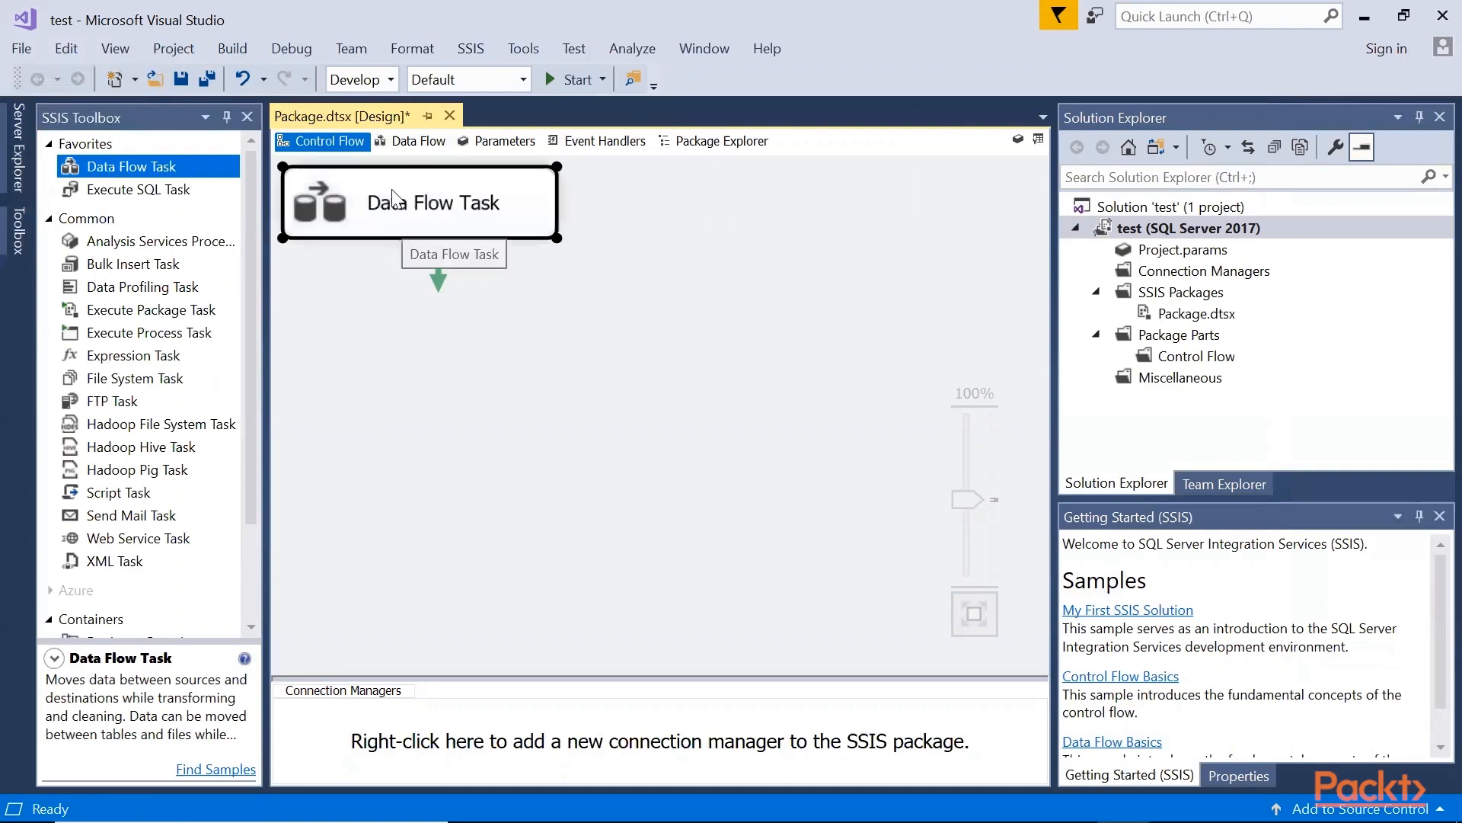
left_click_drag(392, 197, 640, 309)
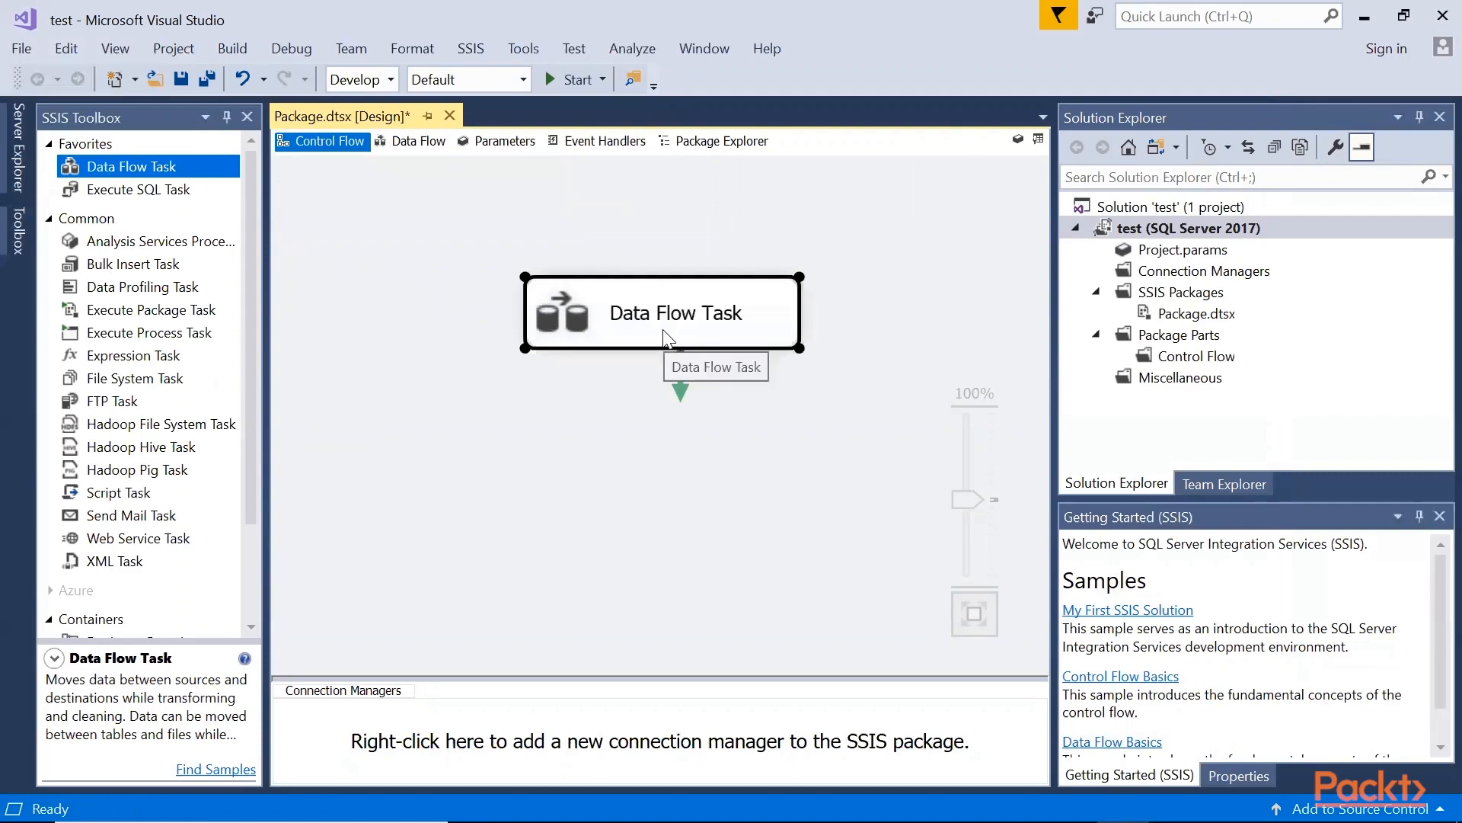
double_click(665, 335)
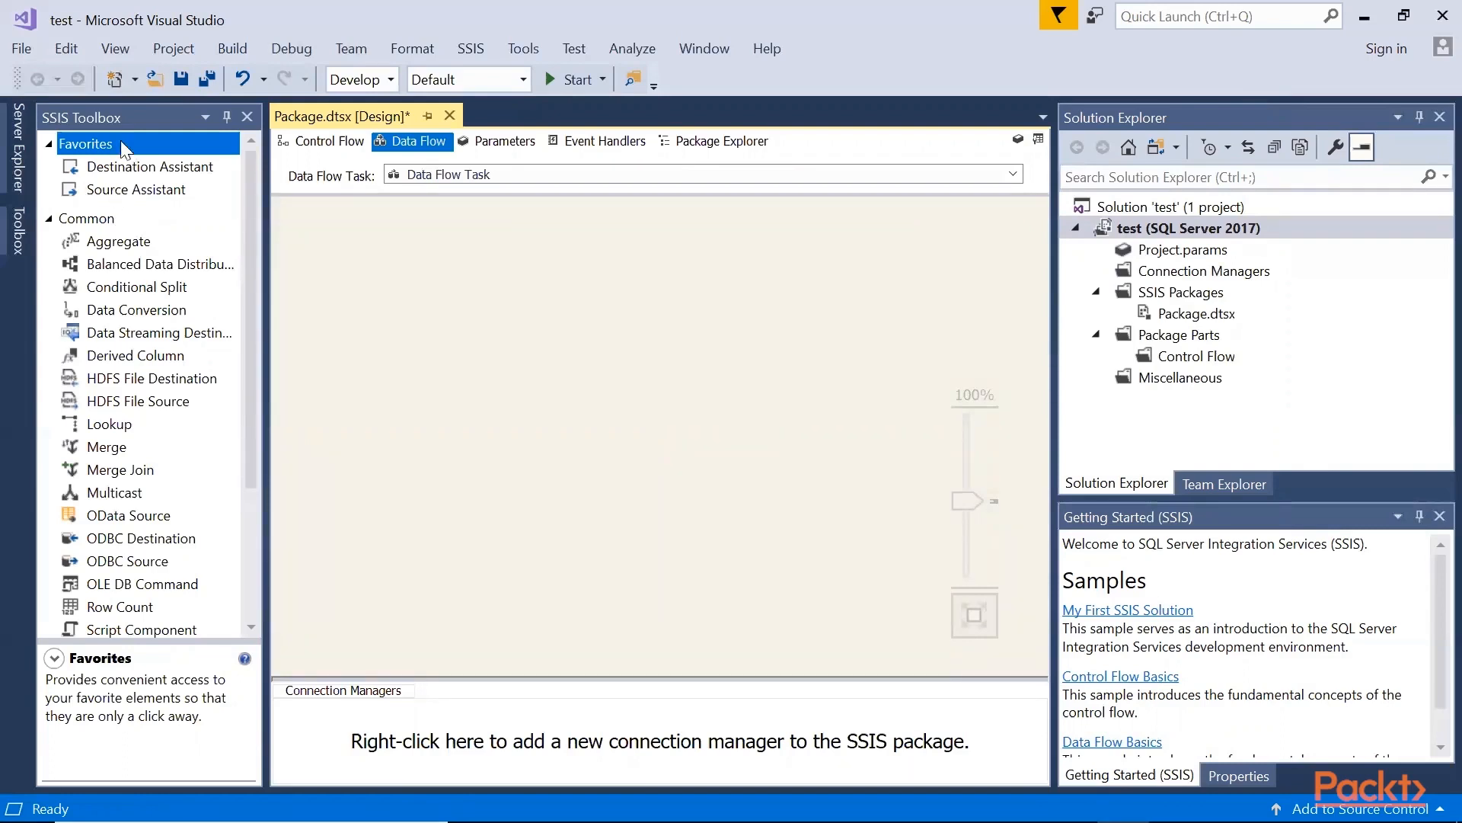
Add an Excel source to the data flow with a new connection to SampleSSIS.xls on the Desktop
left_click_drag(128, 190, 569, 290)
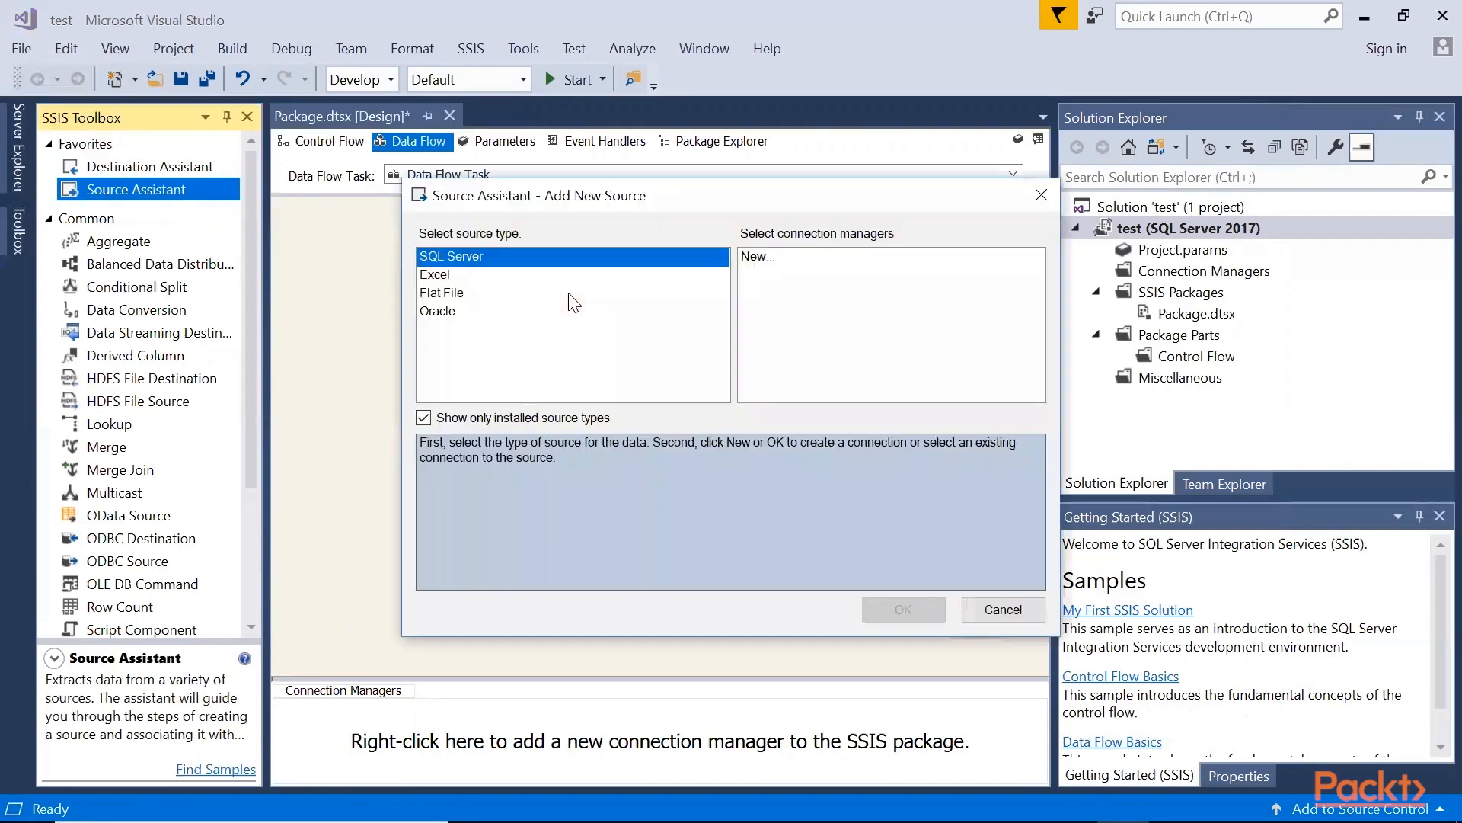
left_click(442, 275)
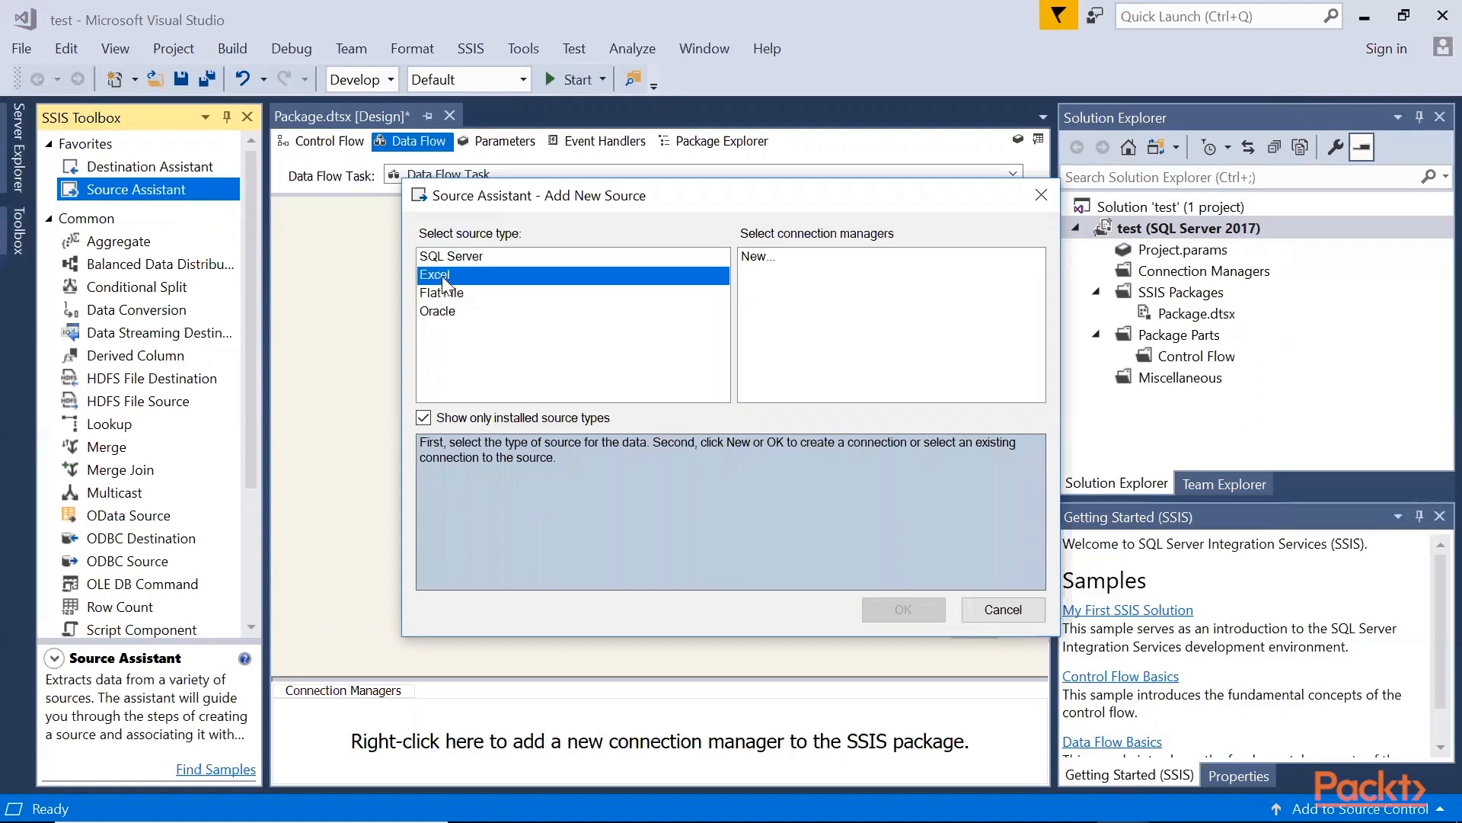
left_click(755, 258)
double_click(754, 258)
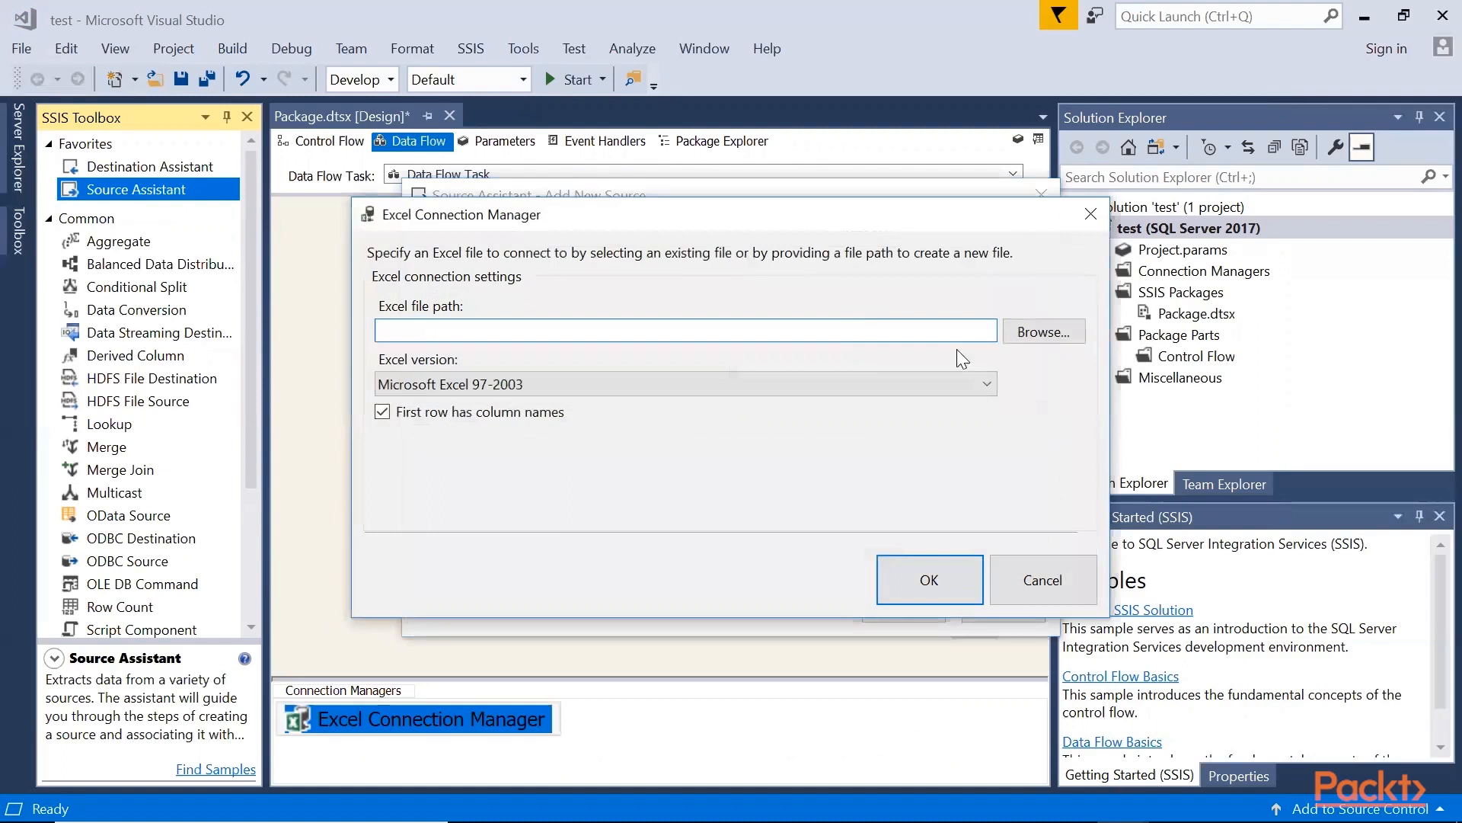
left_click(1026, 336)
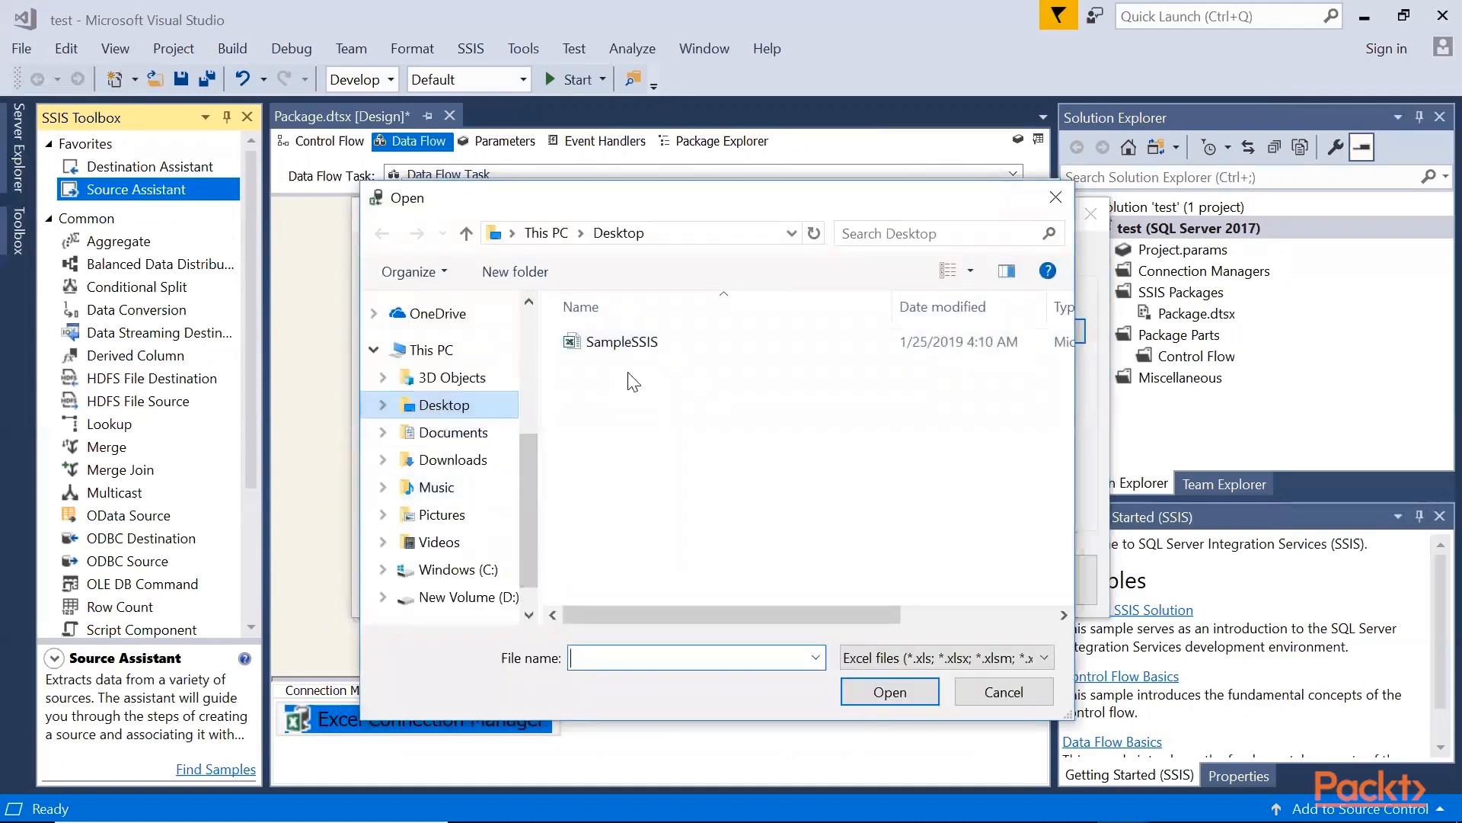
left_click(632, 347)
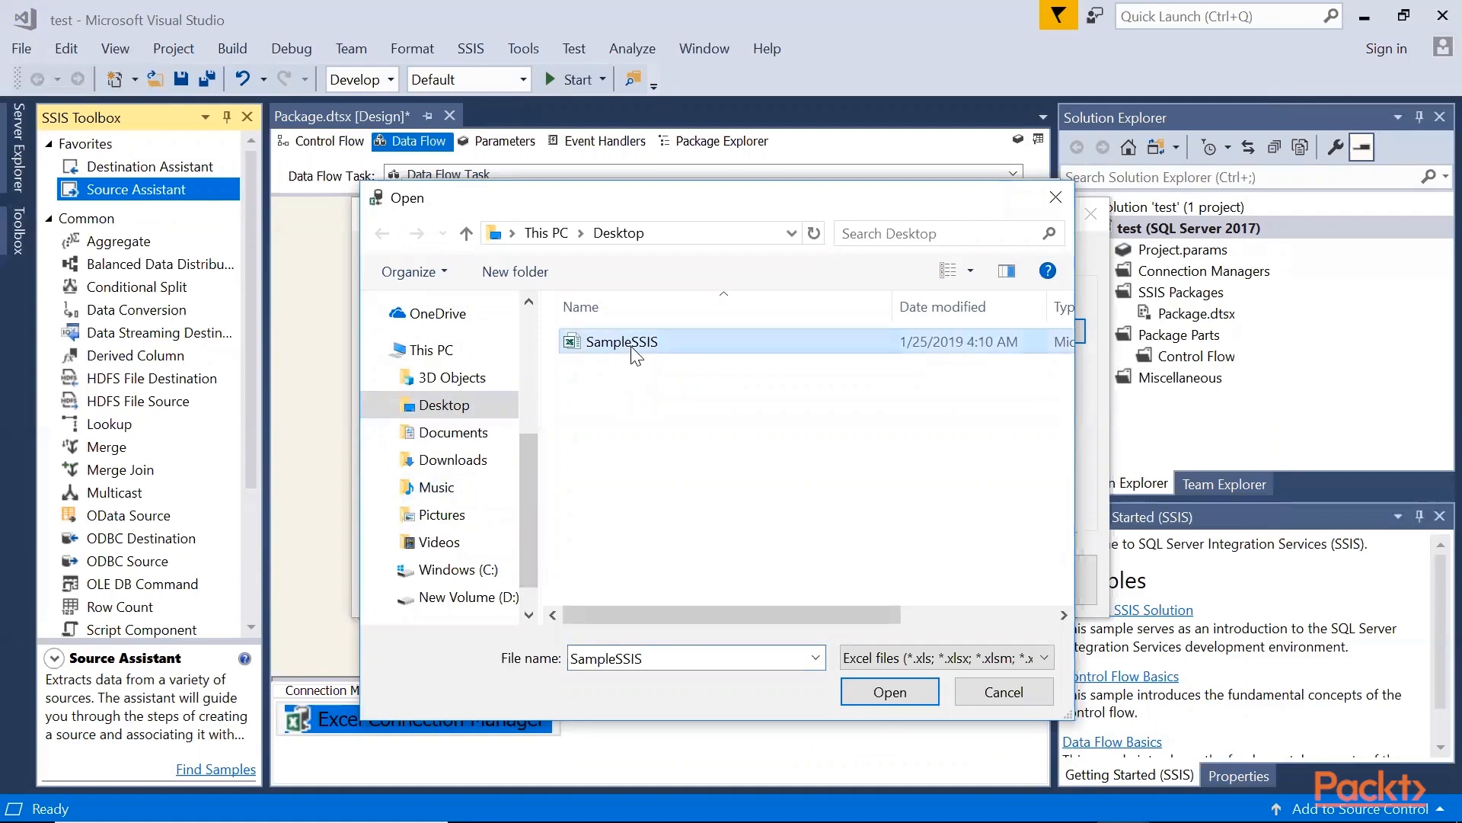
left_click(886, 692)
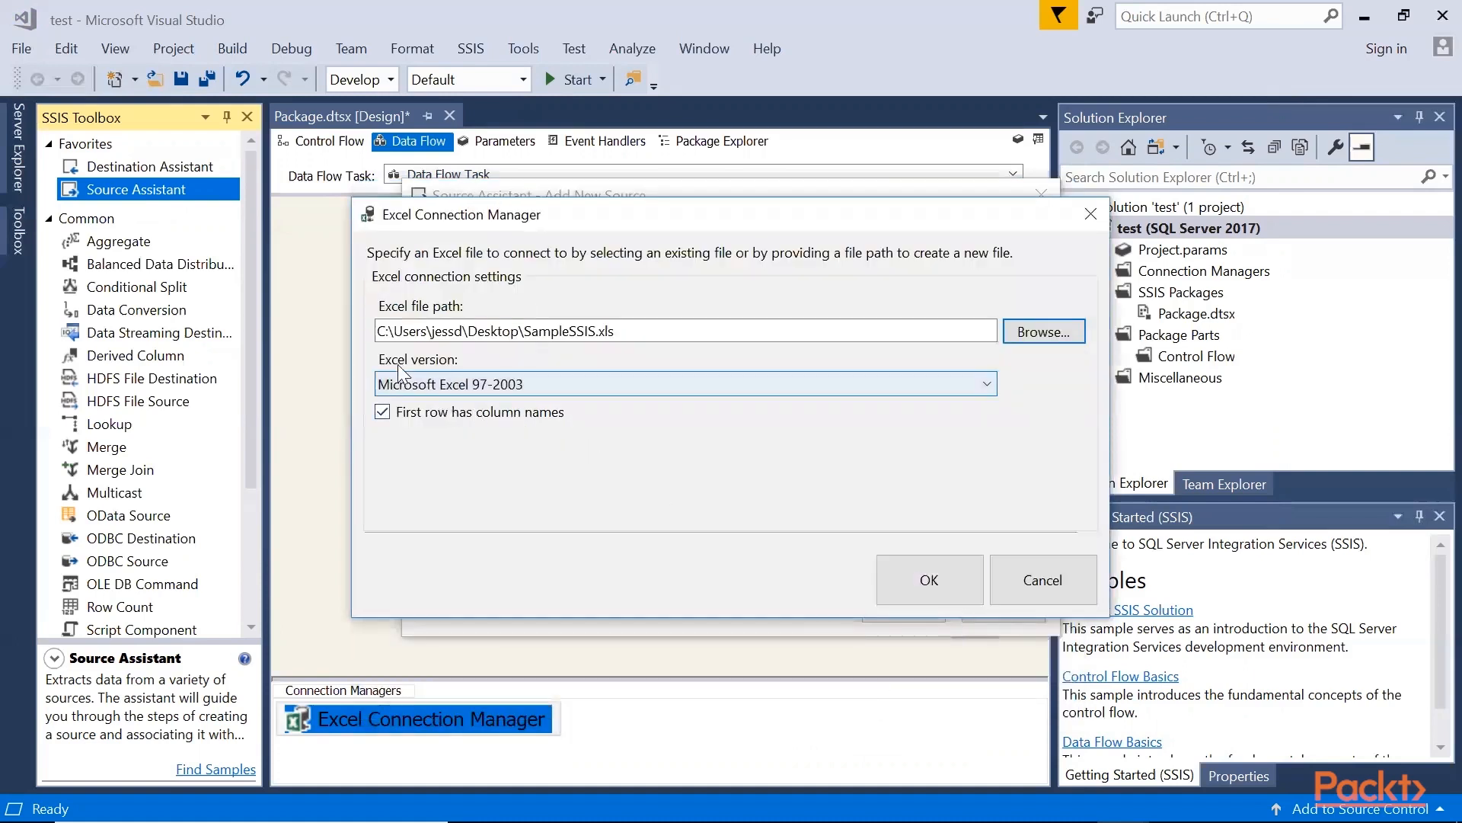
left_click(917, 581)
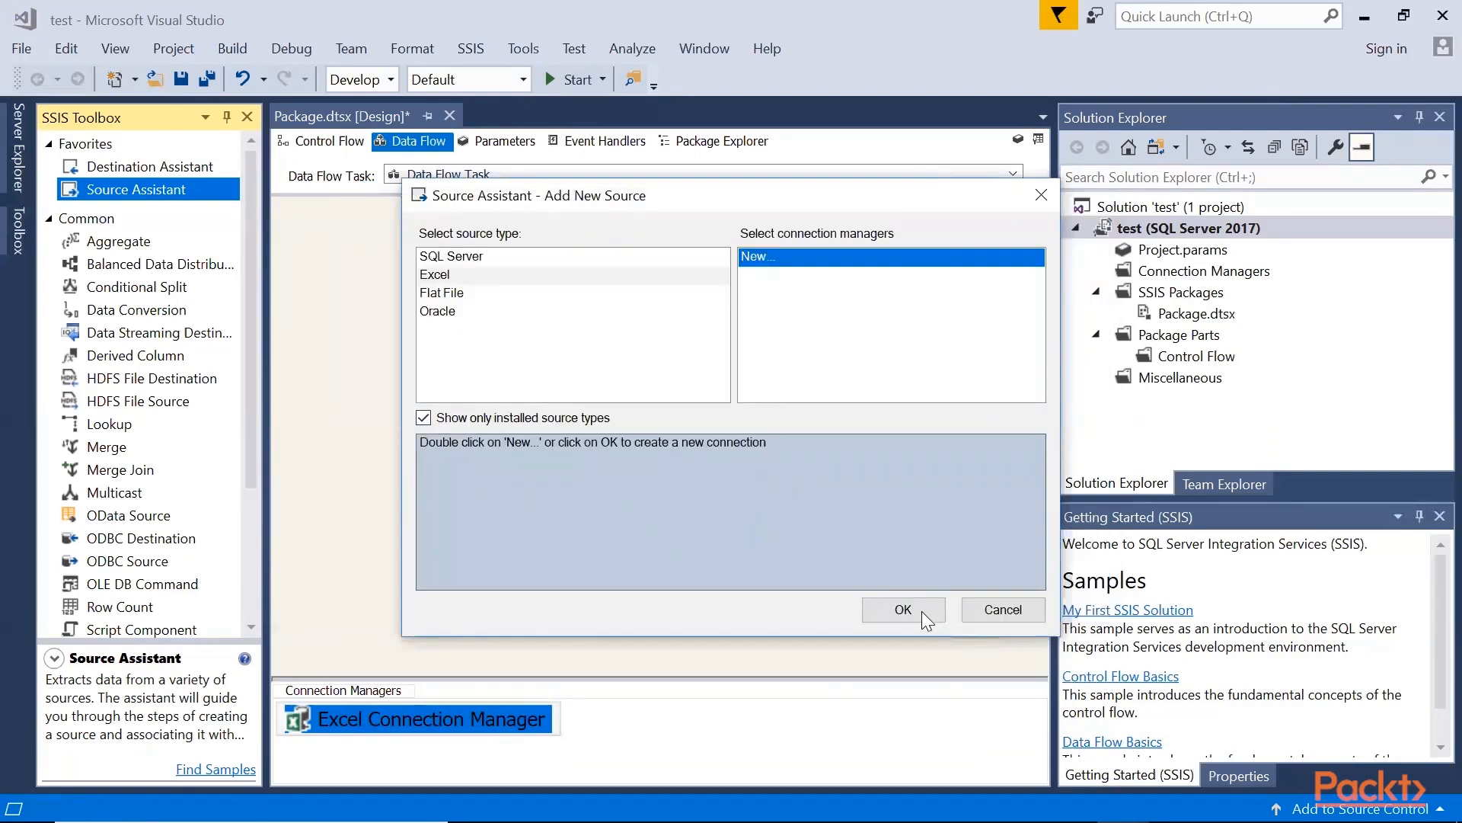
left_click(921, 611)
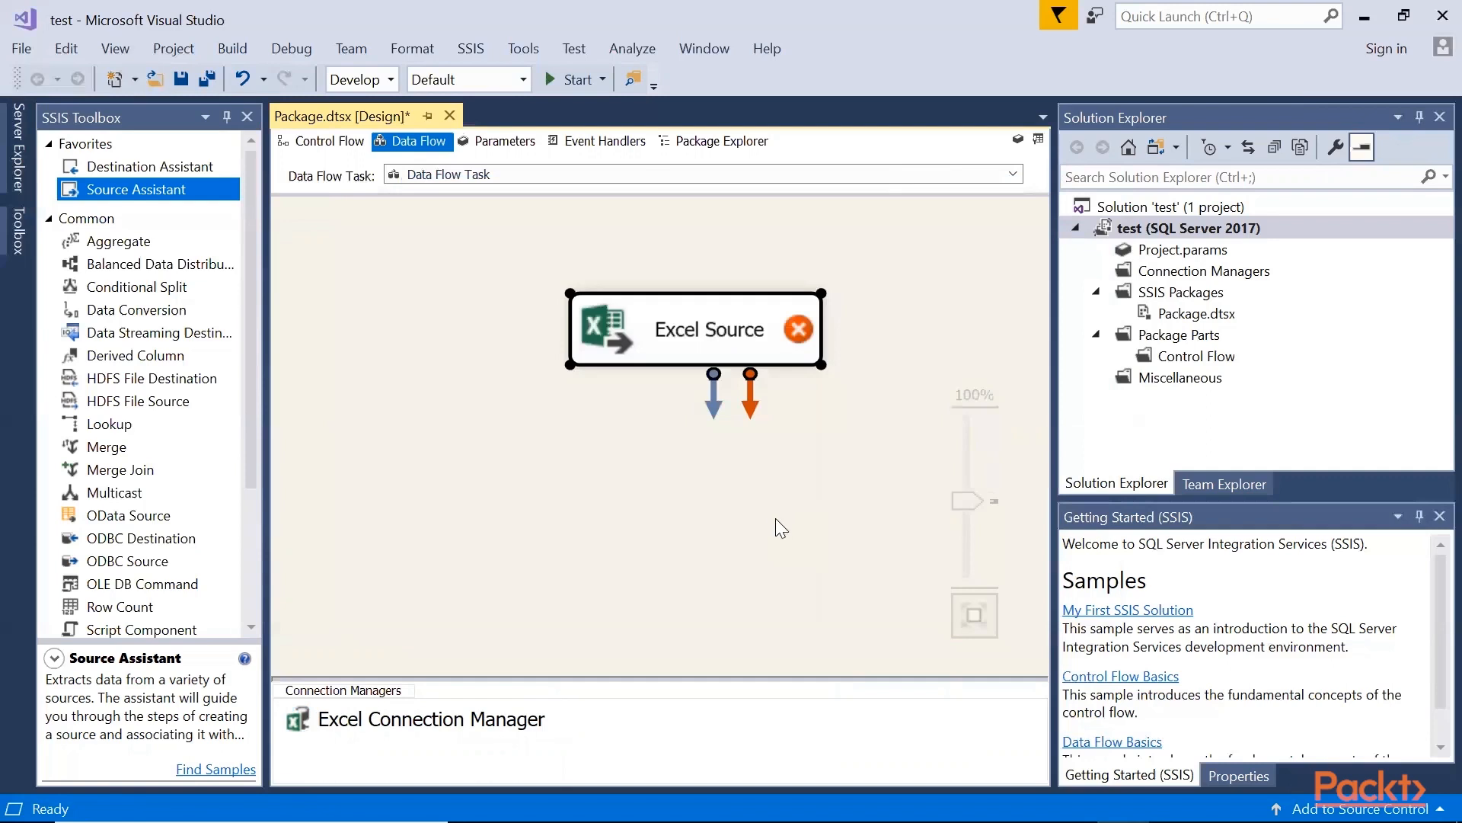
Add a SQL Server destination below the Excel source, with a new connection to the SampleDB database on the SQLSERVER2019 instance
left_click_drag(122, 168, 592, 483)
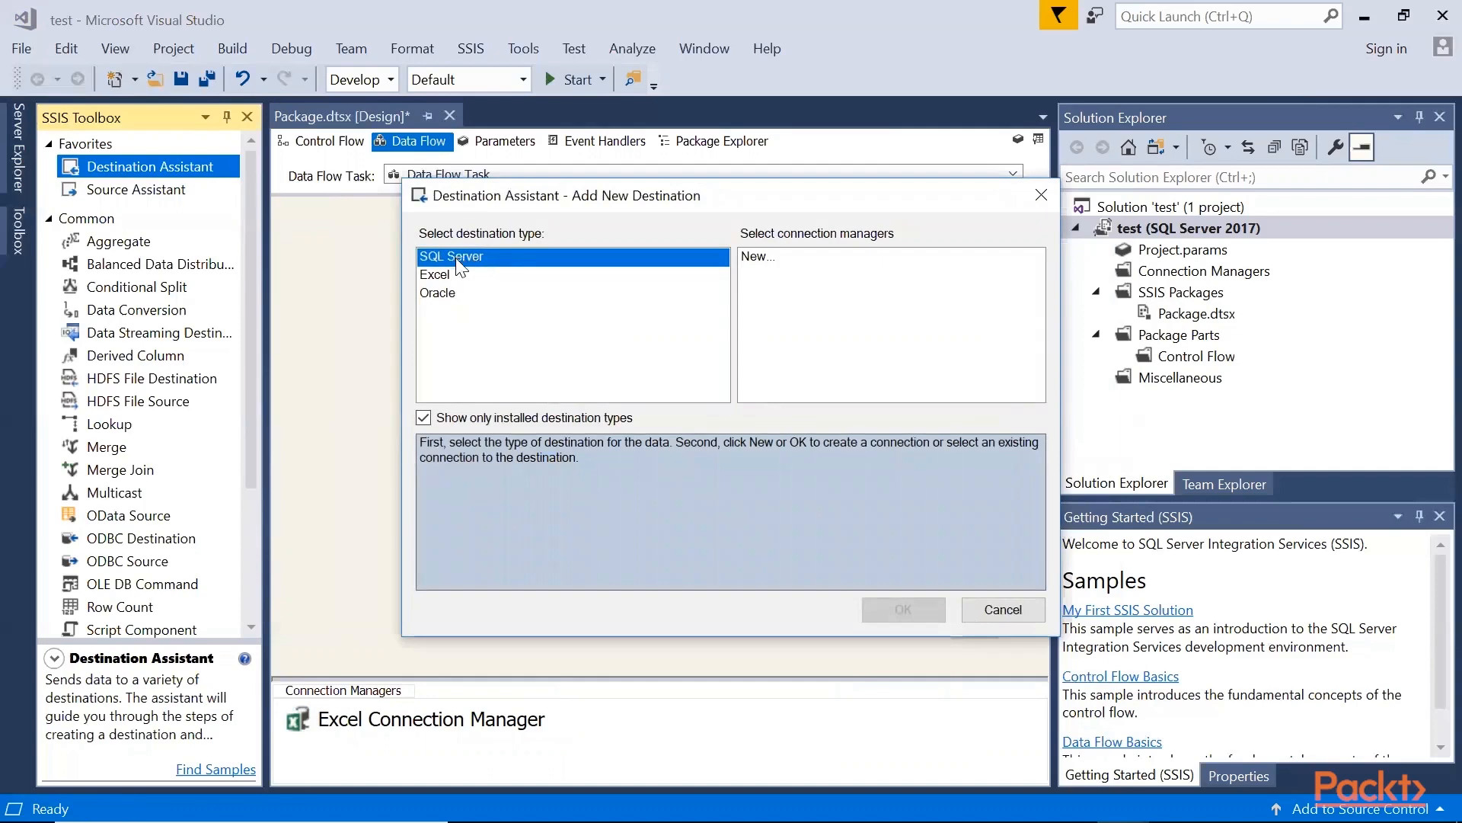
double_click(761, 257)
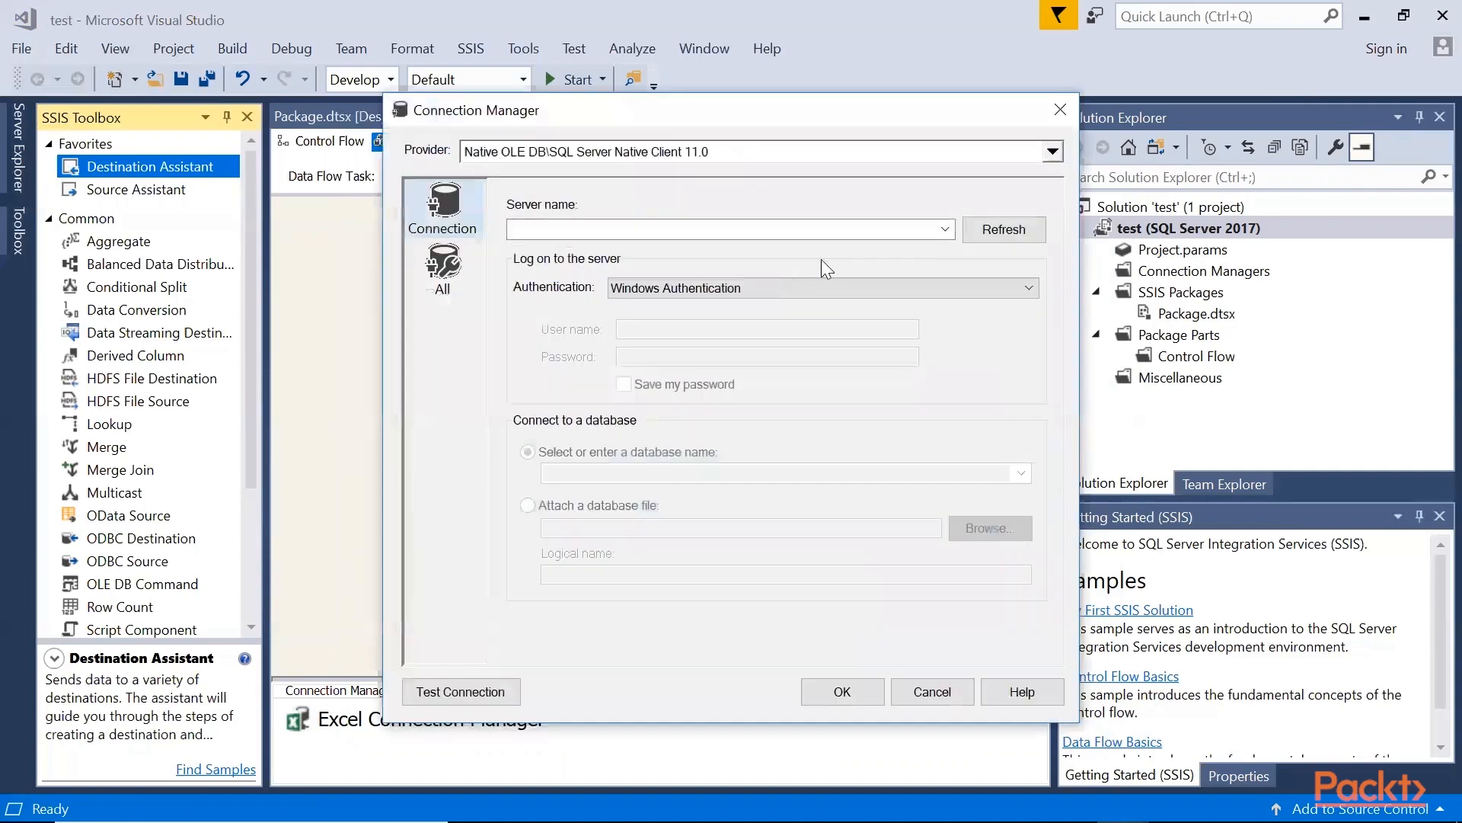
left_click(945, 230)
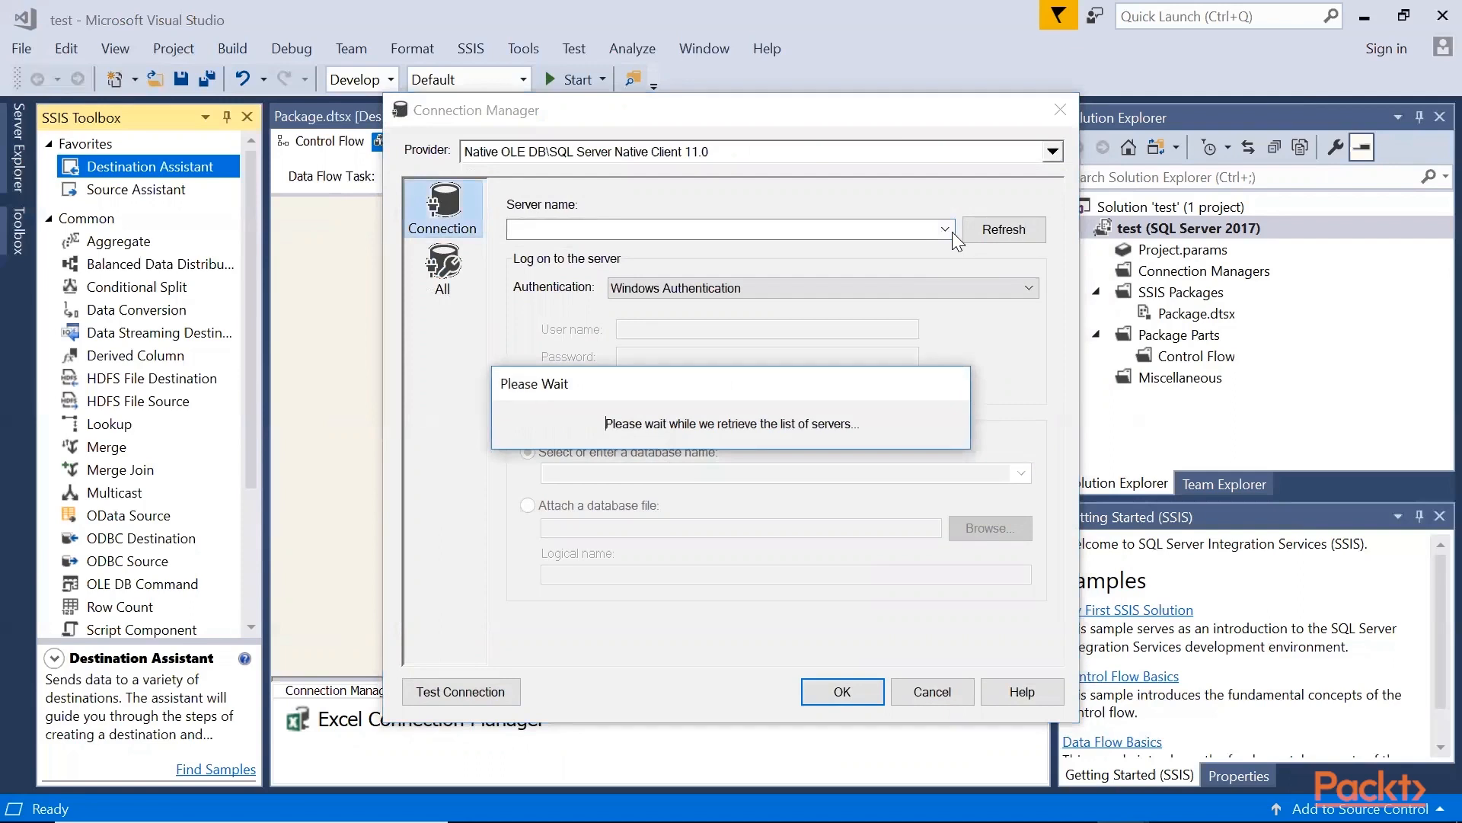
left_click(927, 244)
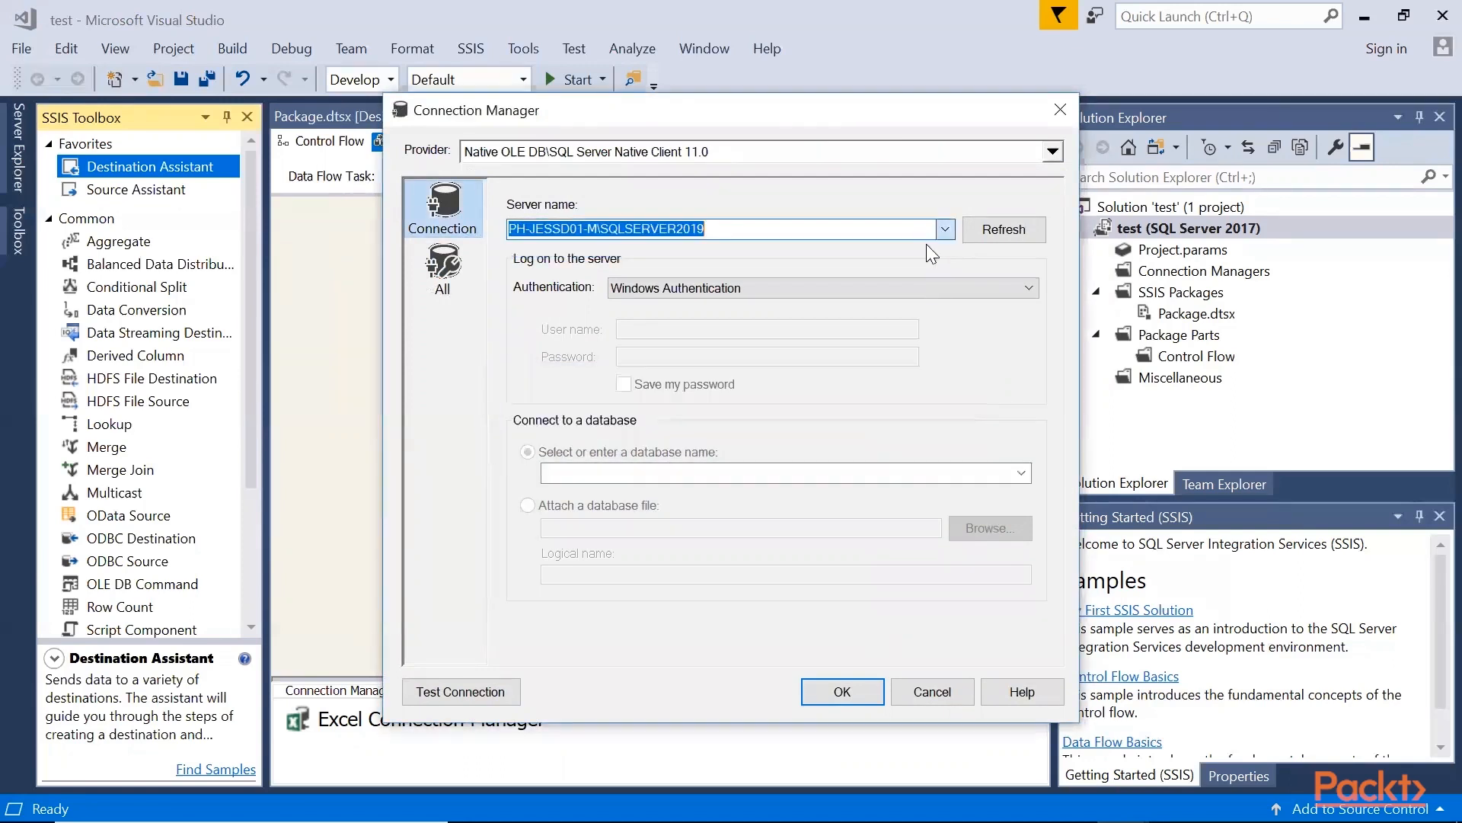
left_click(1023, 474)
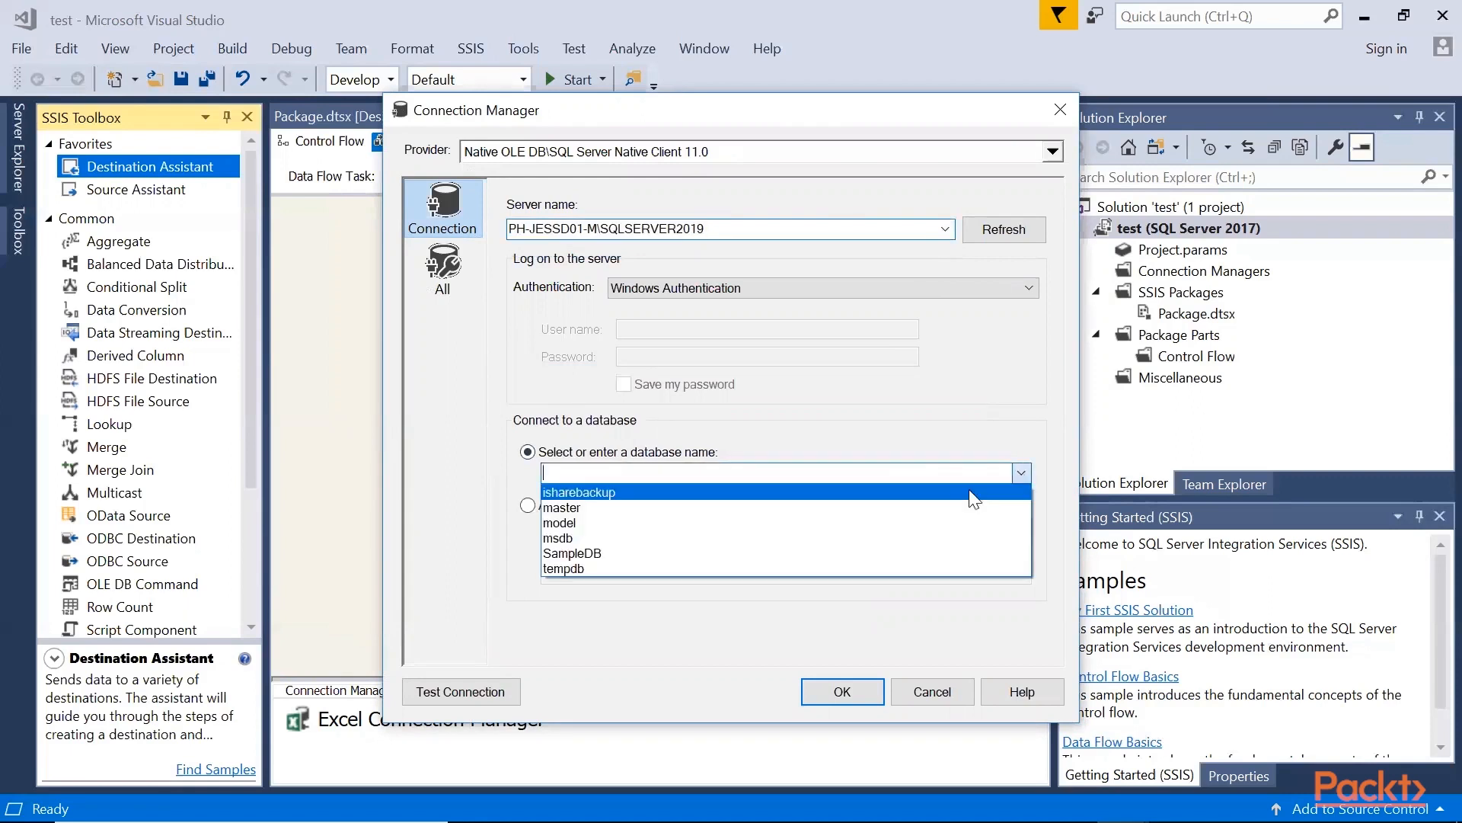
left_click(939, 553)
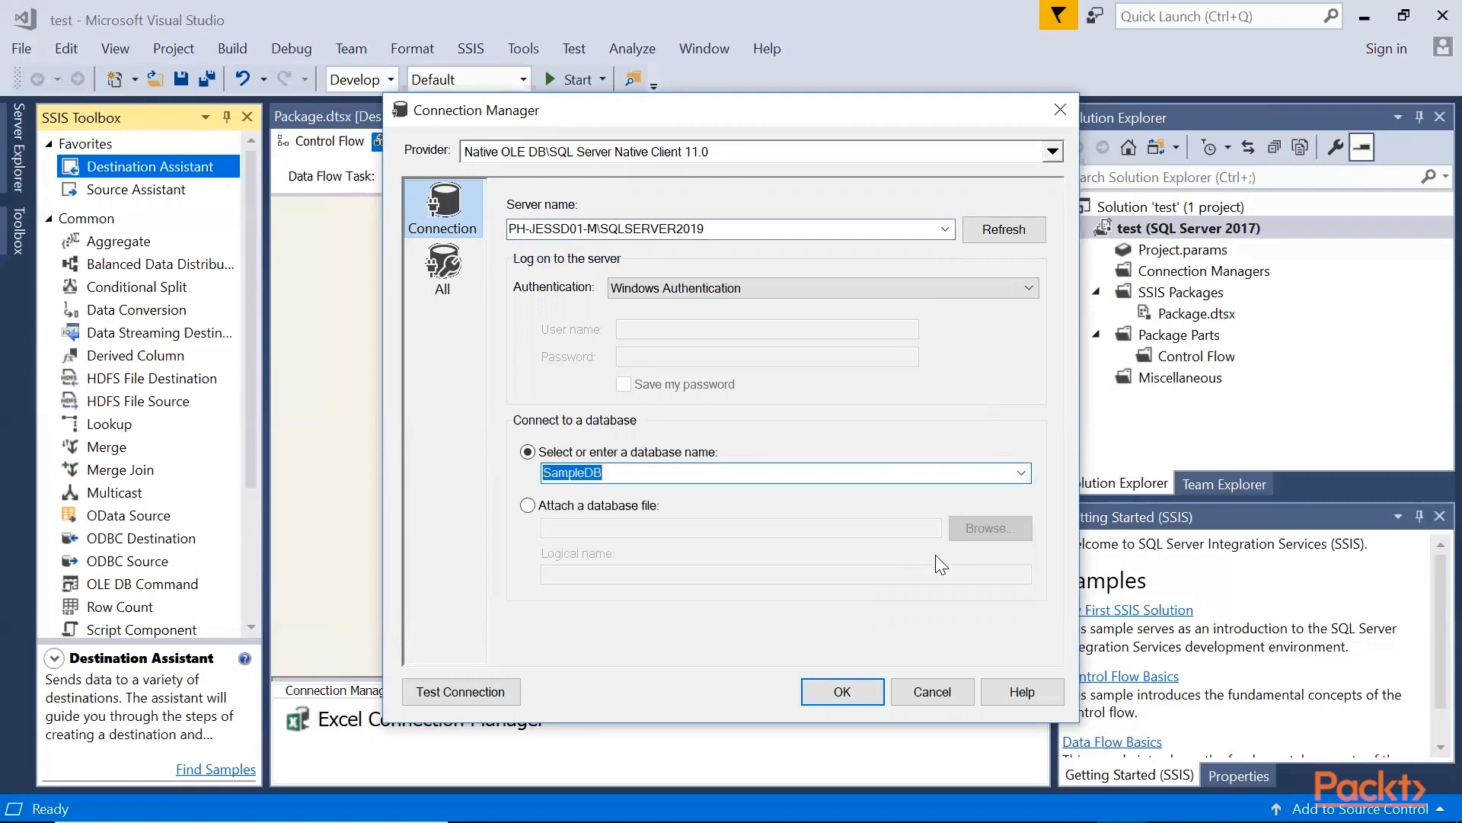
Test the SampleDB connection and accept it to place the destination in the data flow
left_click(506, 699)
left_click(761, 507)
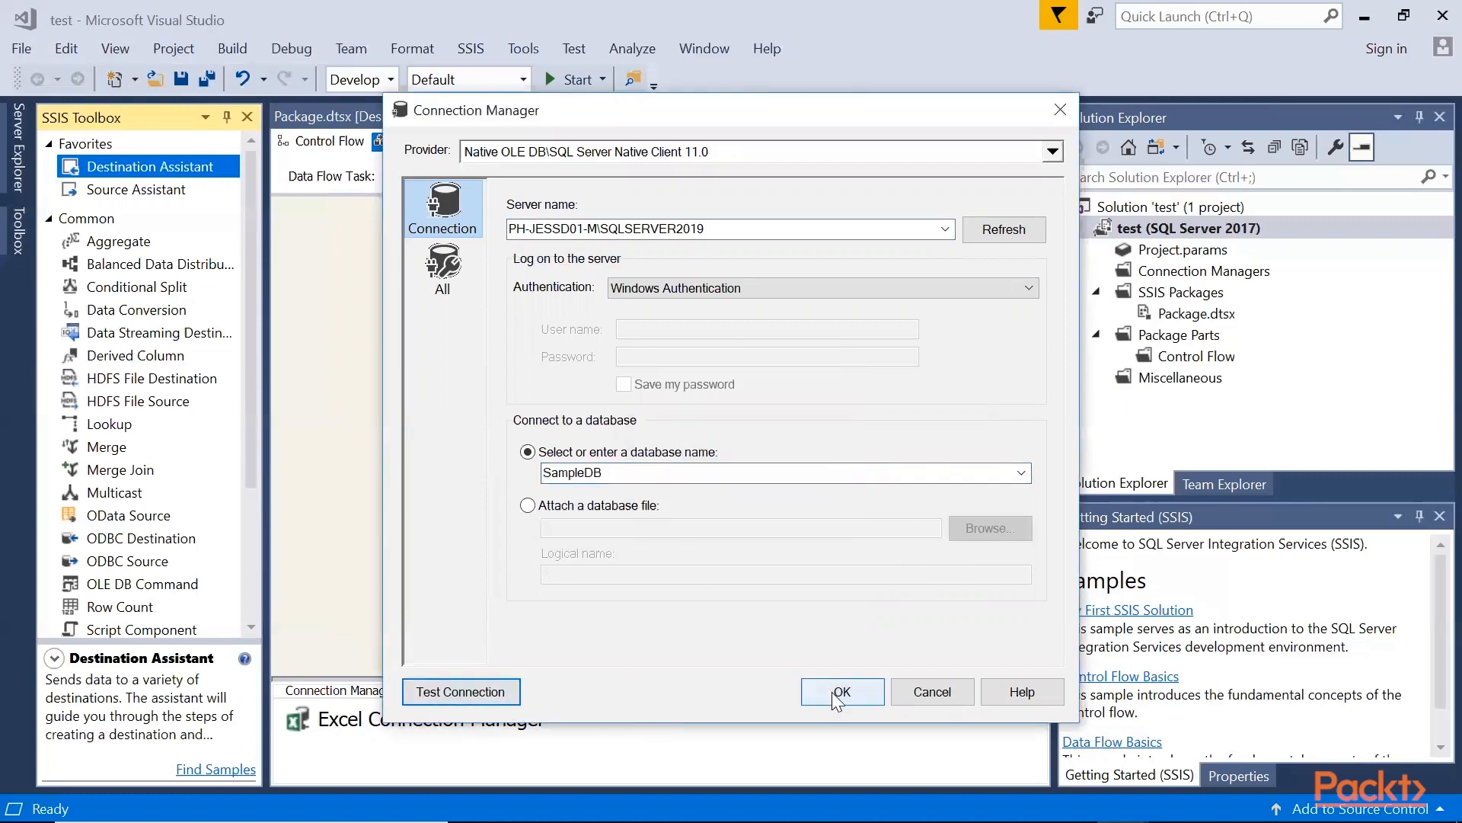
left_click(832, 692)
left_click(765, 414)
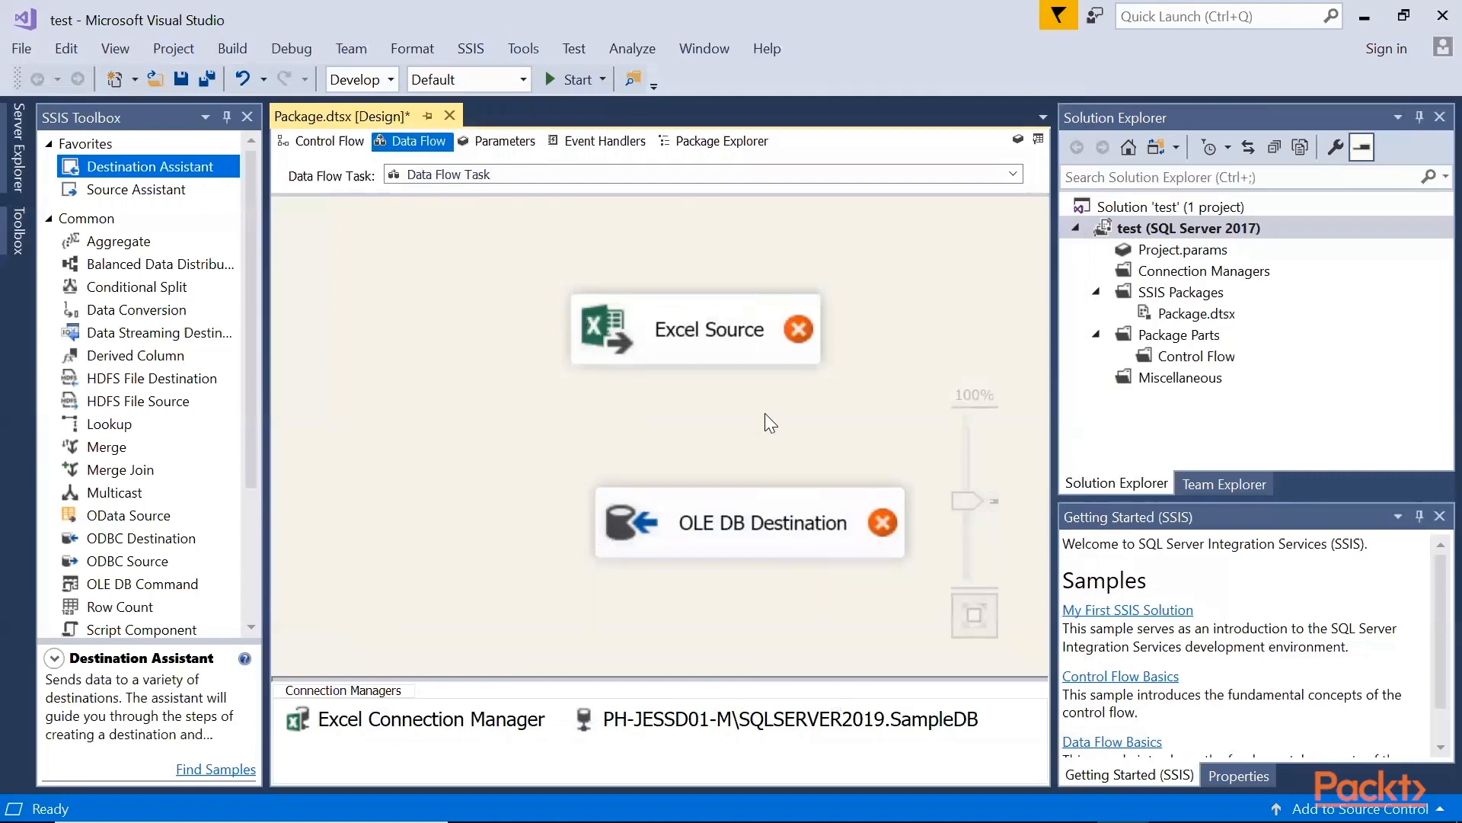
mouse_move(892, 816)
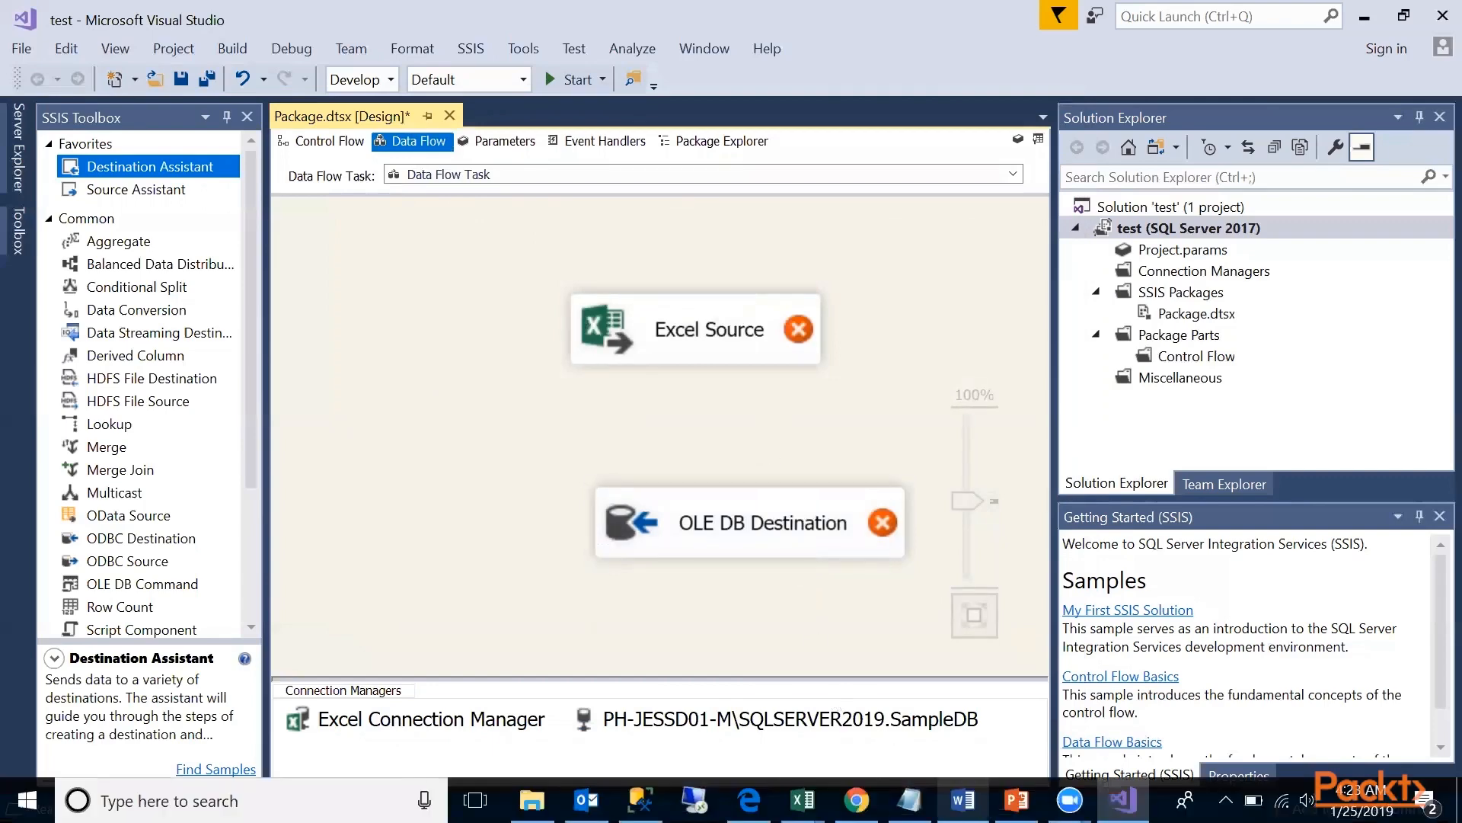
Switch to SQL Server Management Studio and inspect the rows of dbo.tblSample in SampleDB, closing the row view when done
left_click(641, 799)
left_click(630, 372)
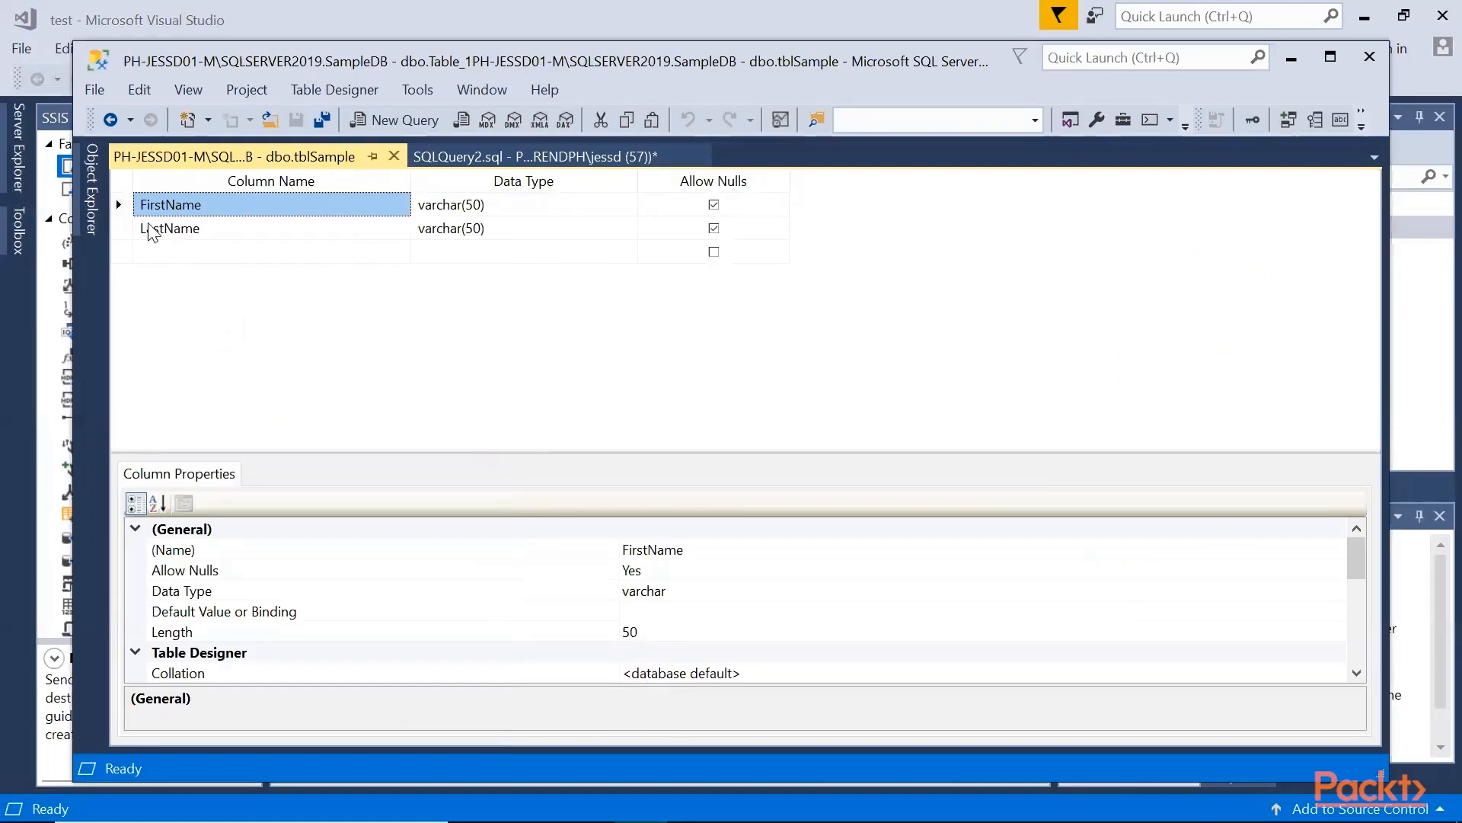
left_click(93, 217)
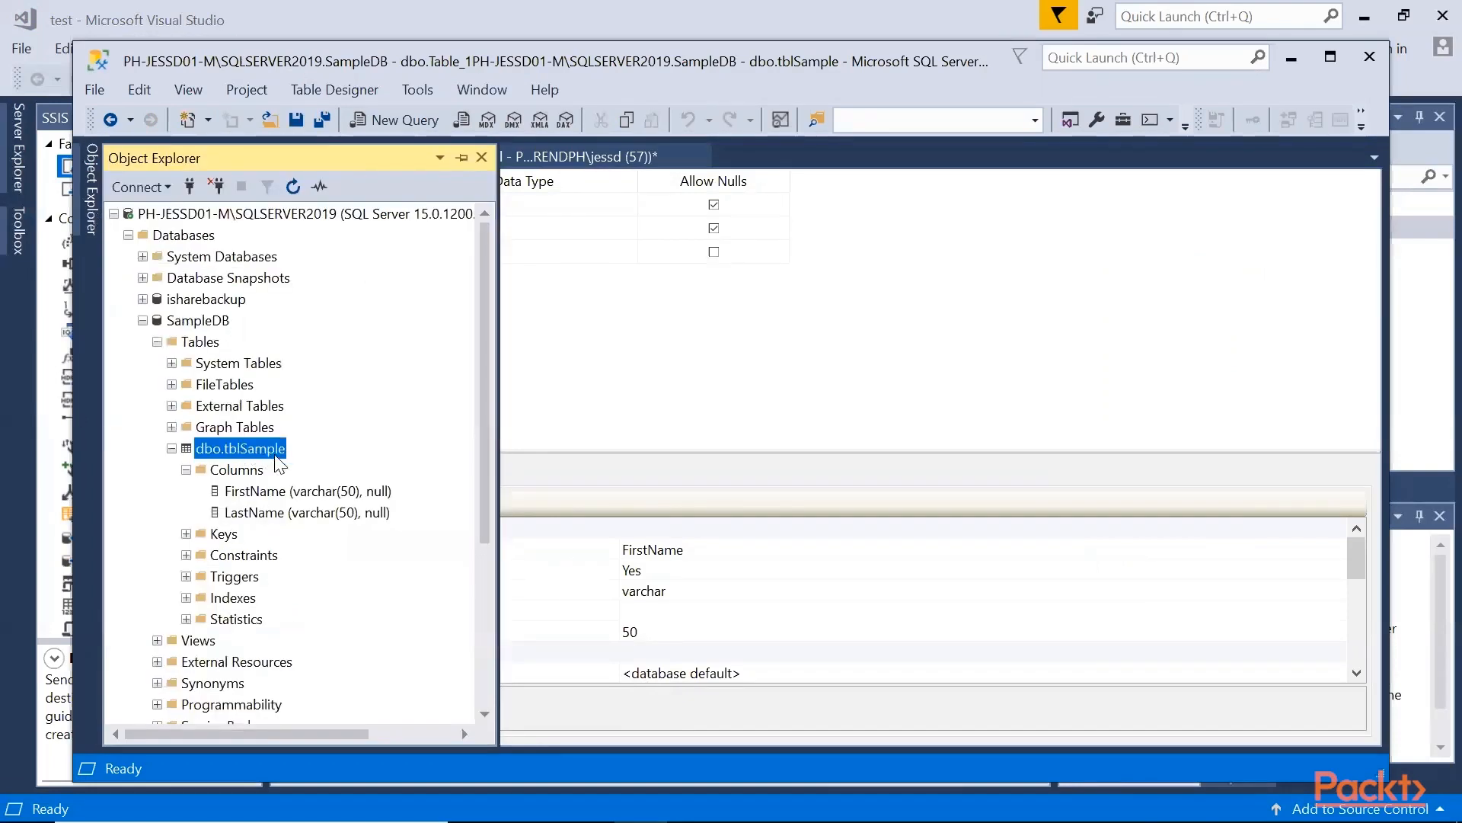
right_click(237, 449)
left_click(298, 426)
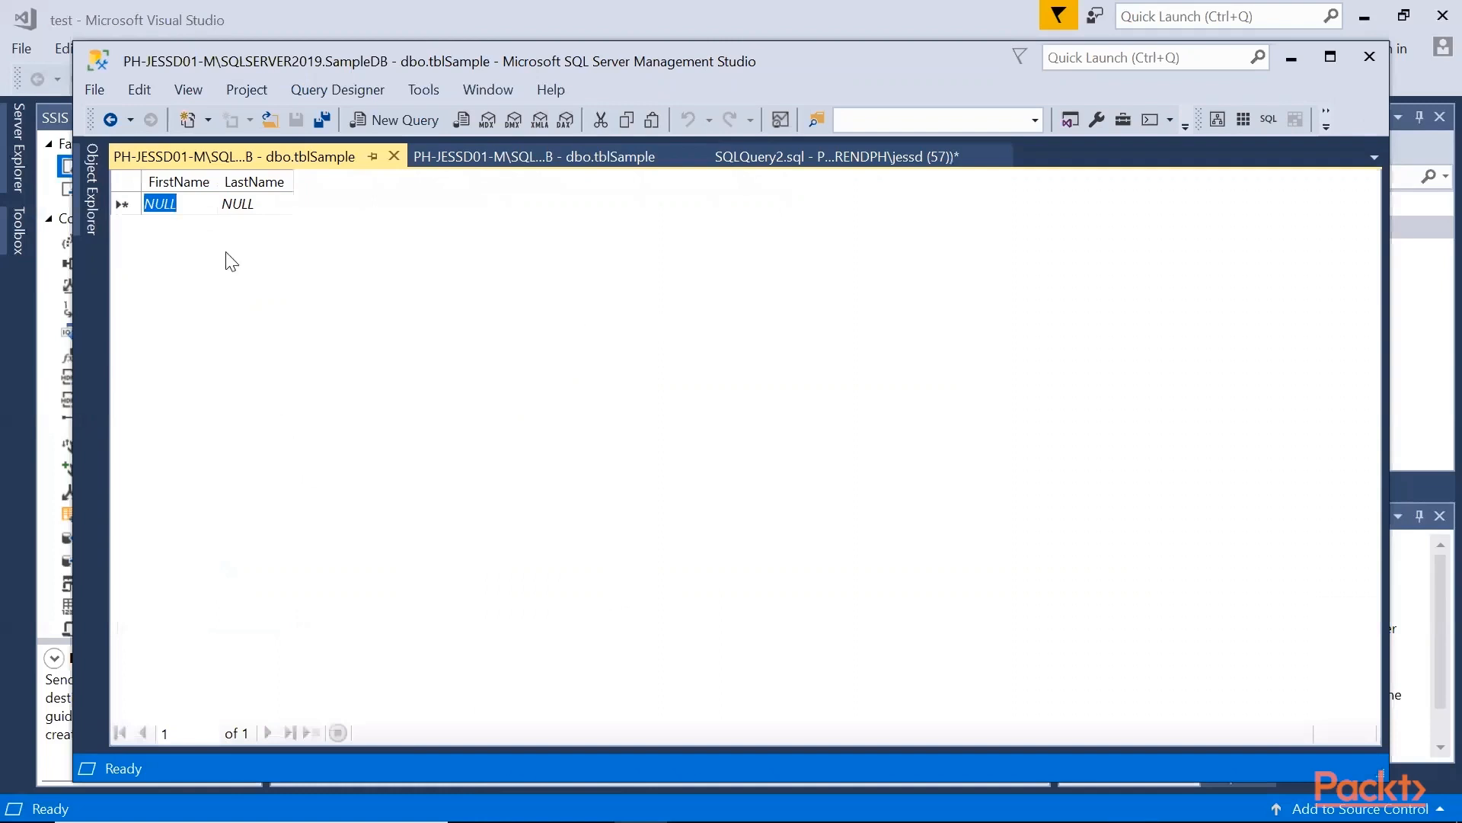
left_click(394, 156)
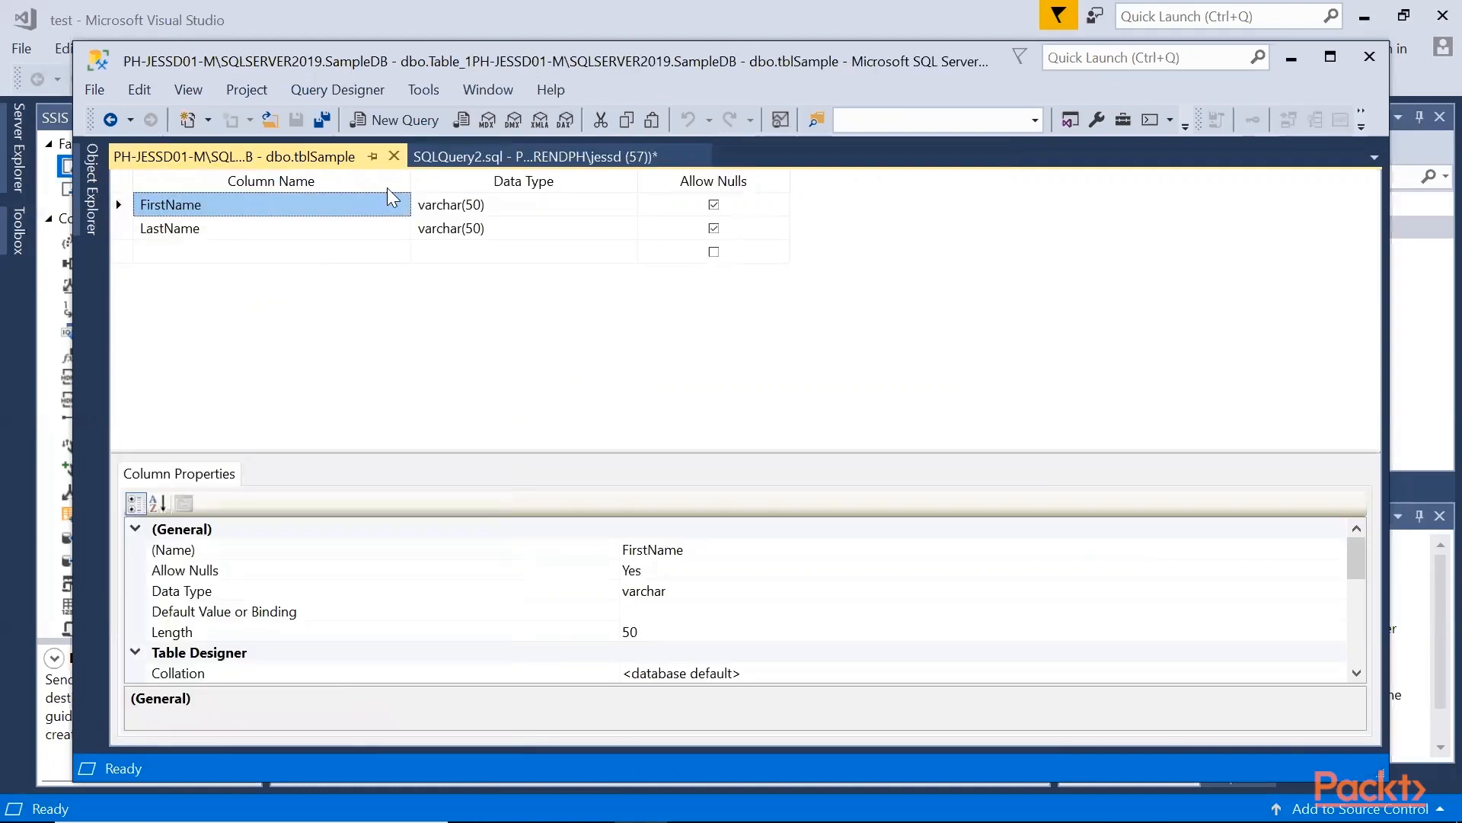
mouse_move(807, 821)
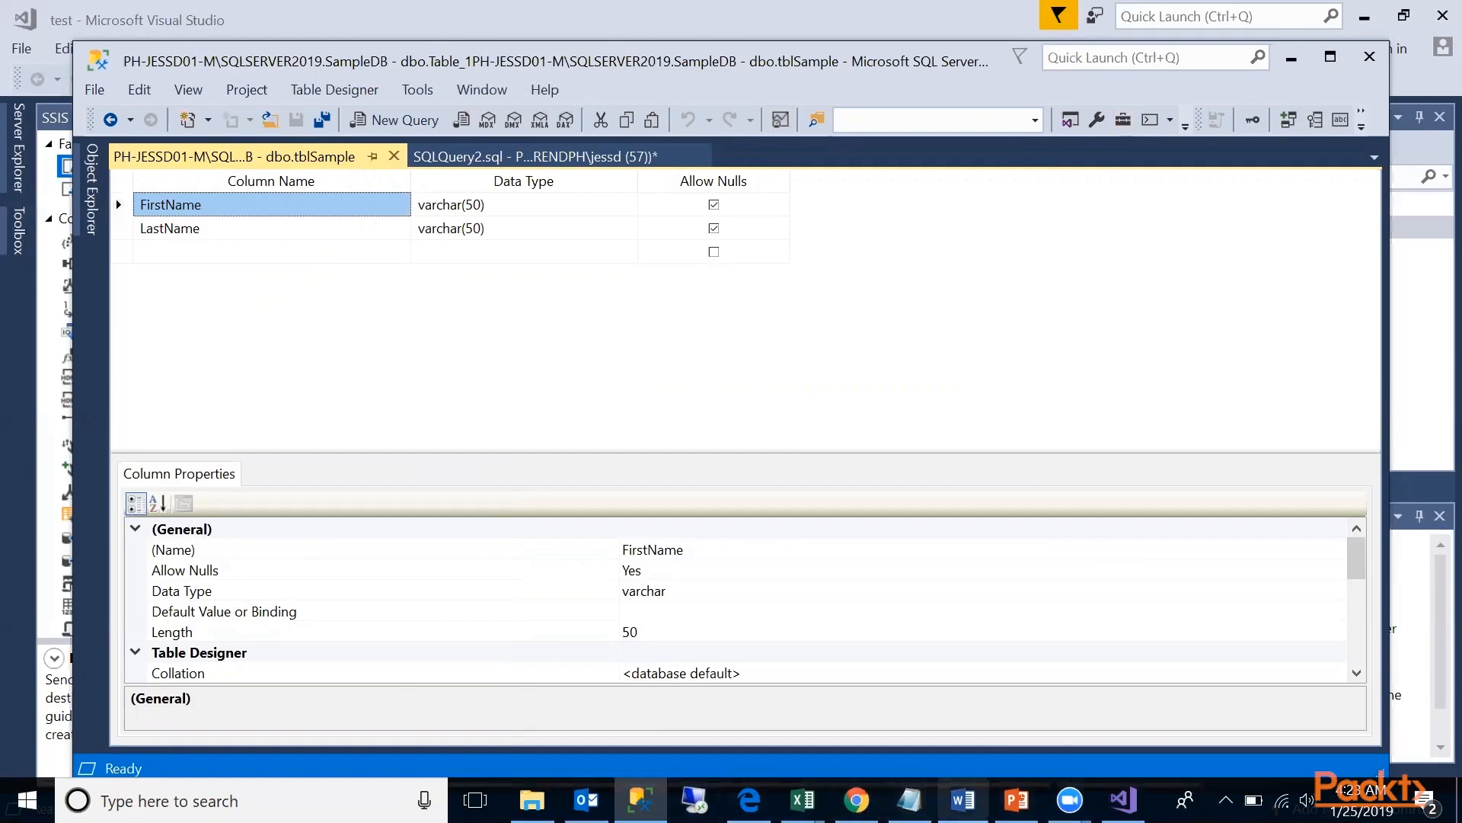
Switch back to Visual Studio and connect the Excel Source output to the OLE DB Destination
left_click(1123, 800)
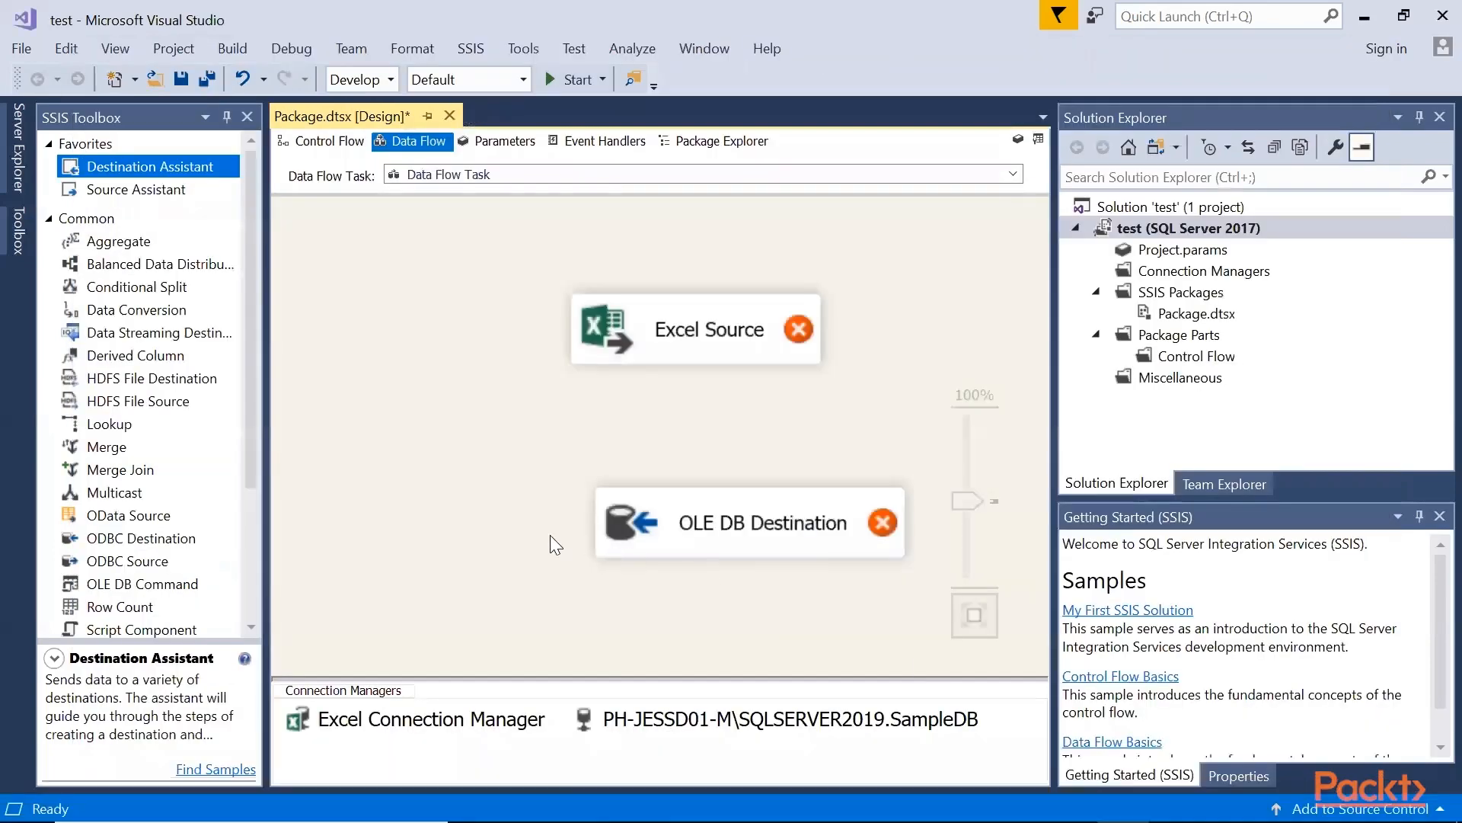
left_click(640, 355)
left_click_drag(715, 405, 736, 506)
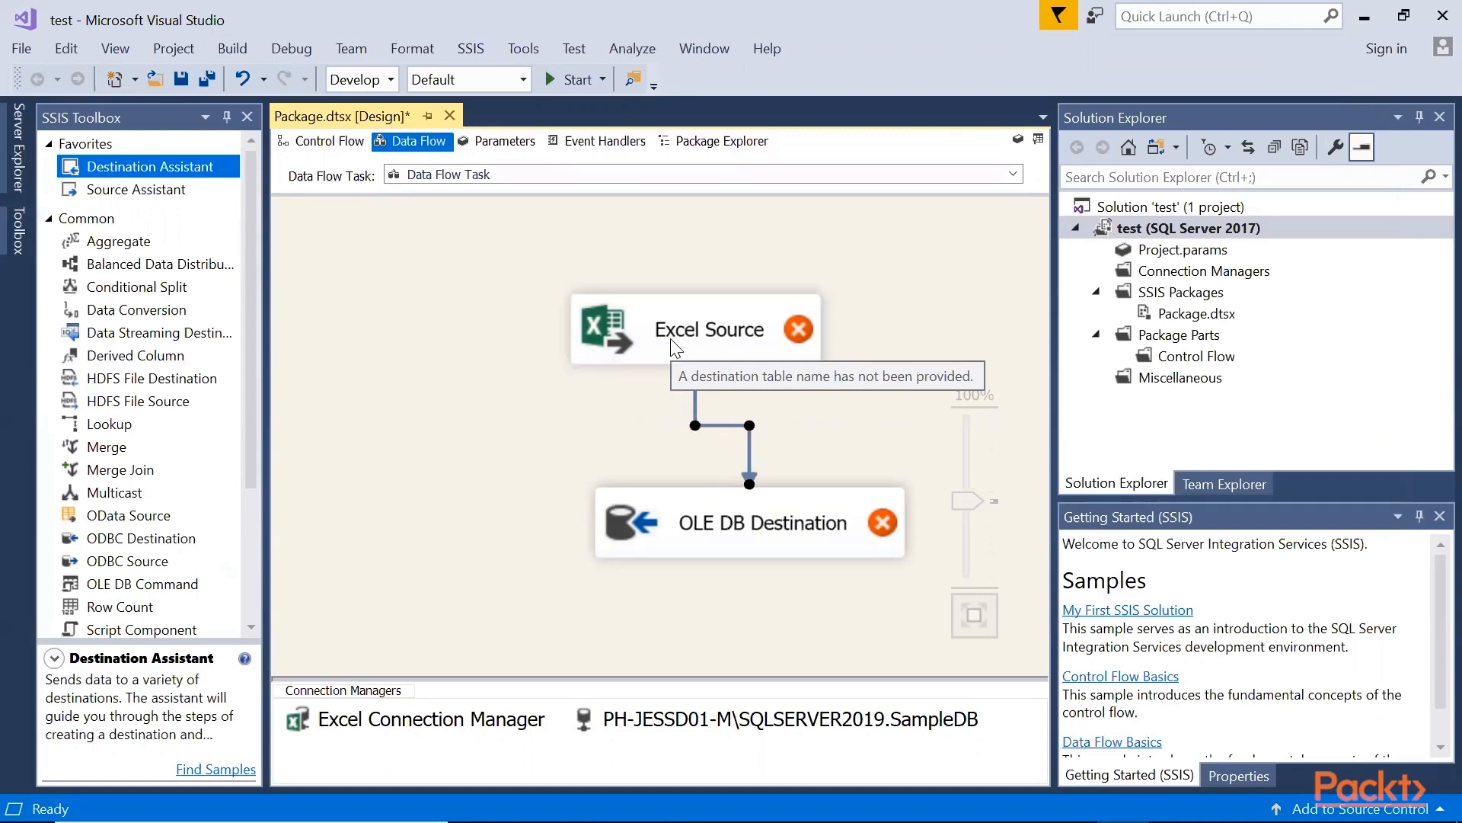
Set the Excel Source to read from Sheet1$, preview its data and accept the settings
double_click(671, 339)
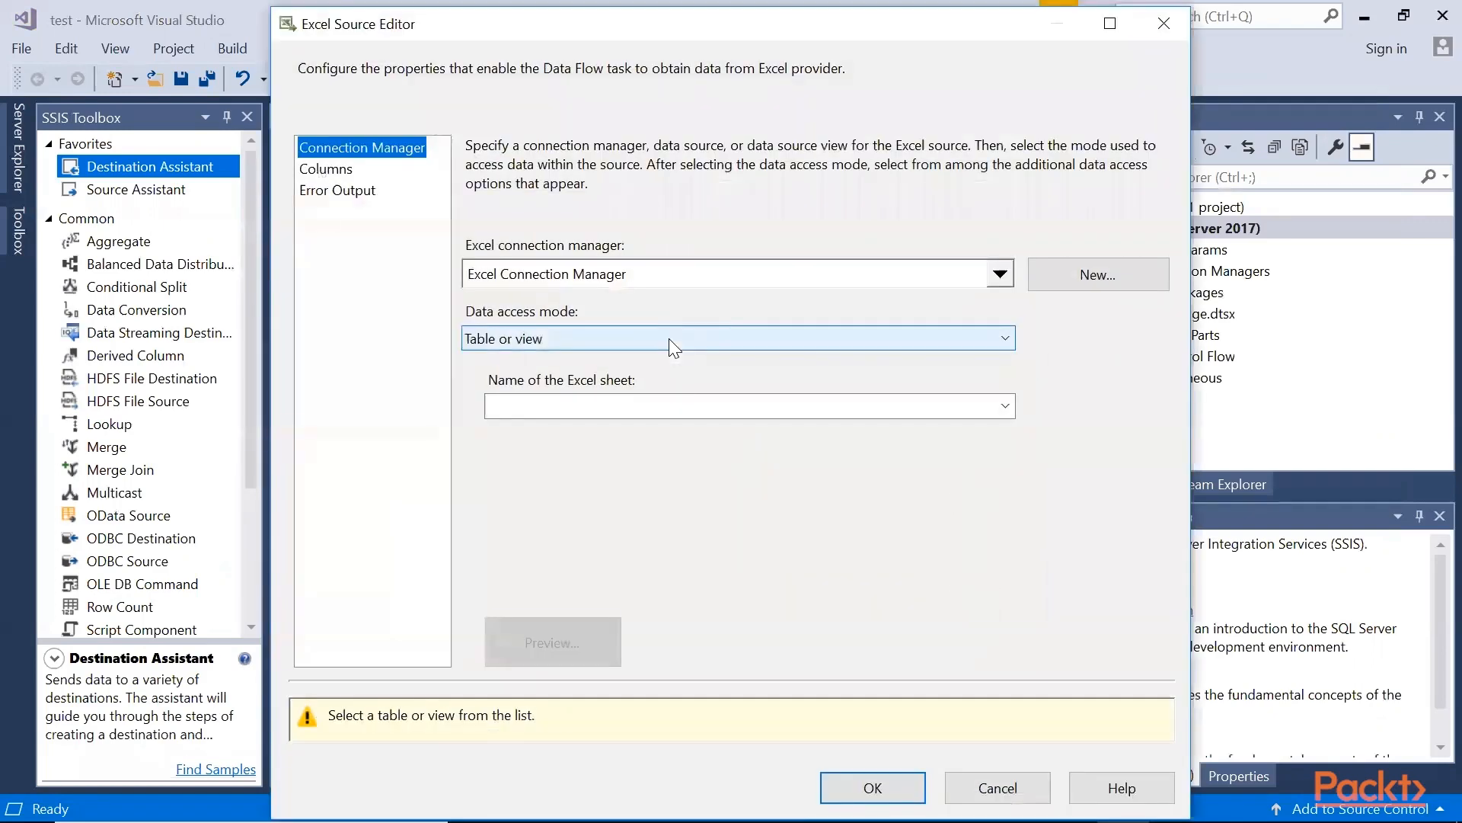
left_click(1006, 406)
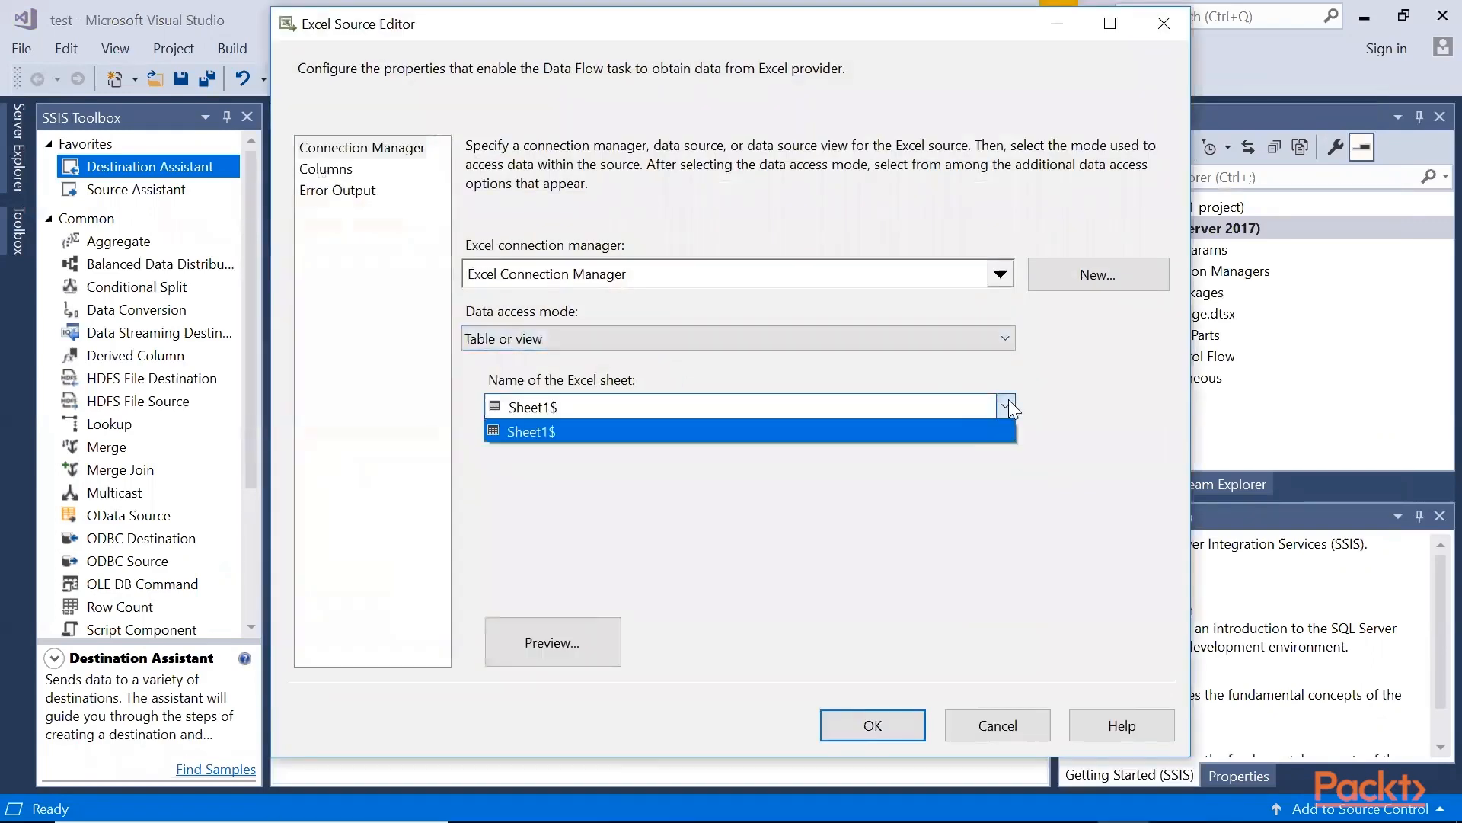
left_click(968, 432)
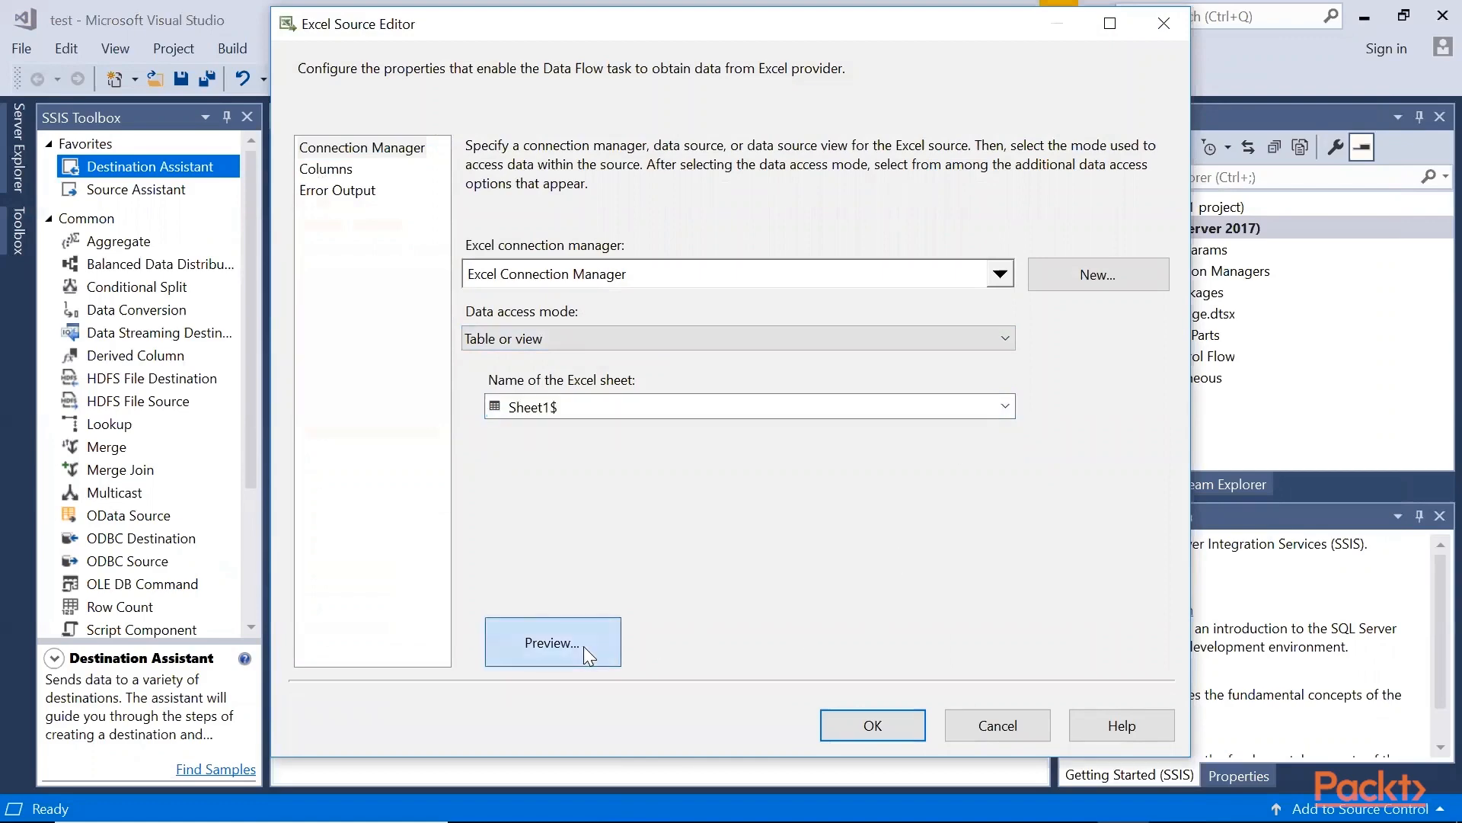
left_click(583, 646)
left_click(927, 610)
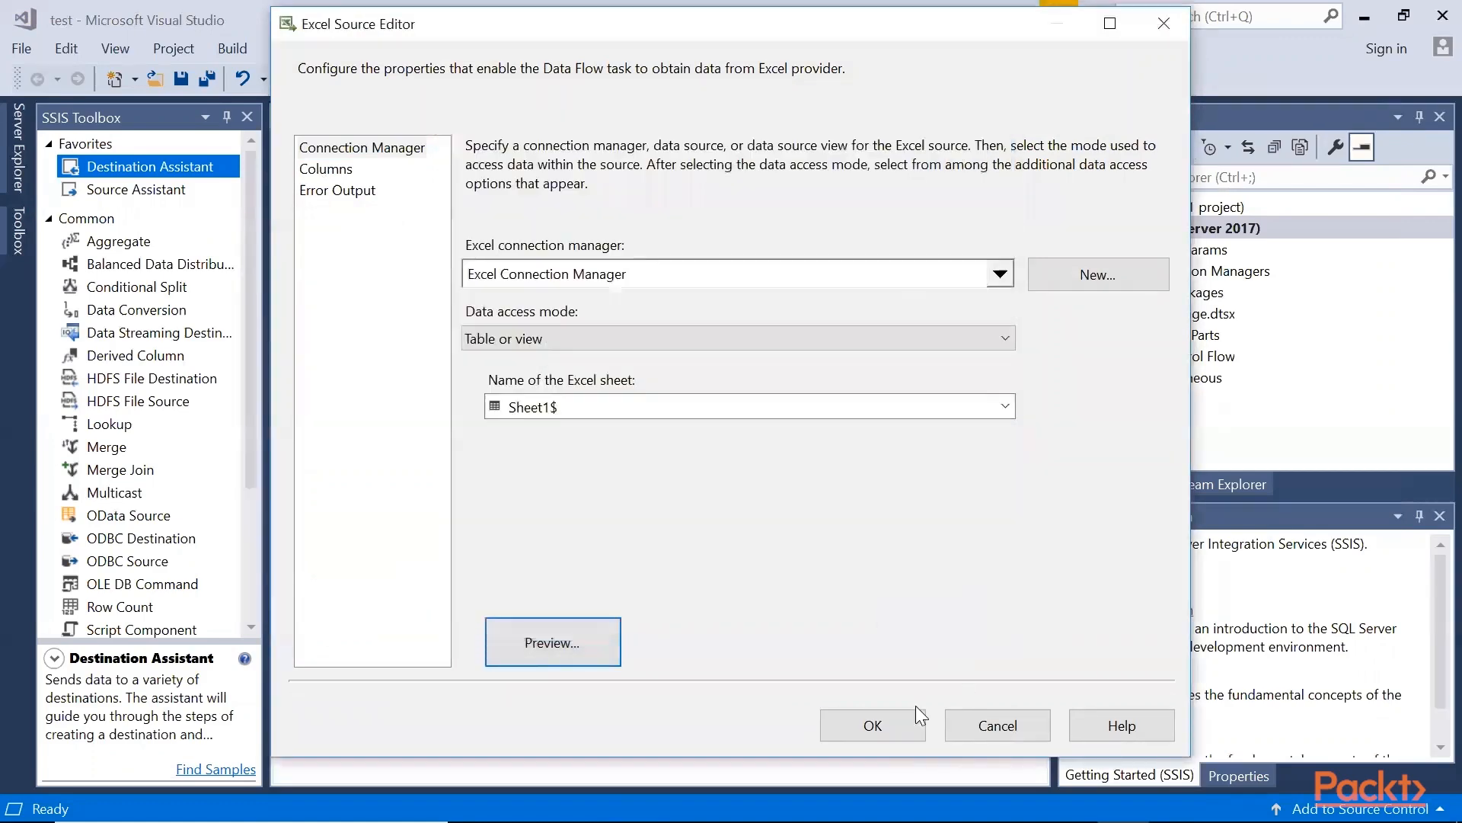
left_click(898, 729)
Open the OLE DB Destination for editing and set its target table to [dbo].[tblSample]
mouse_move(759, 524)
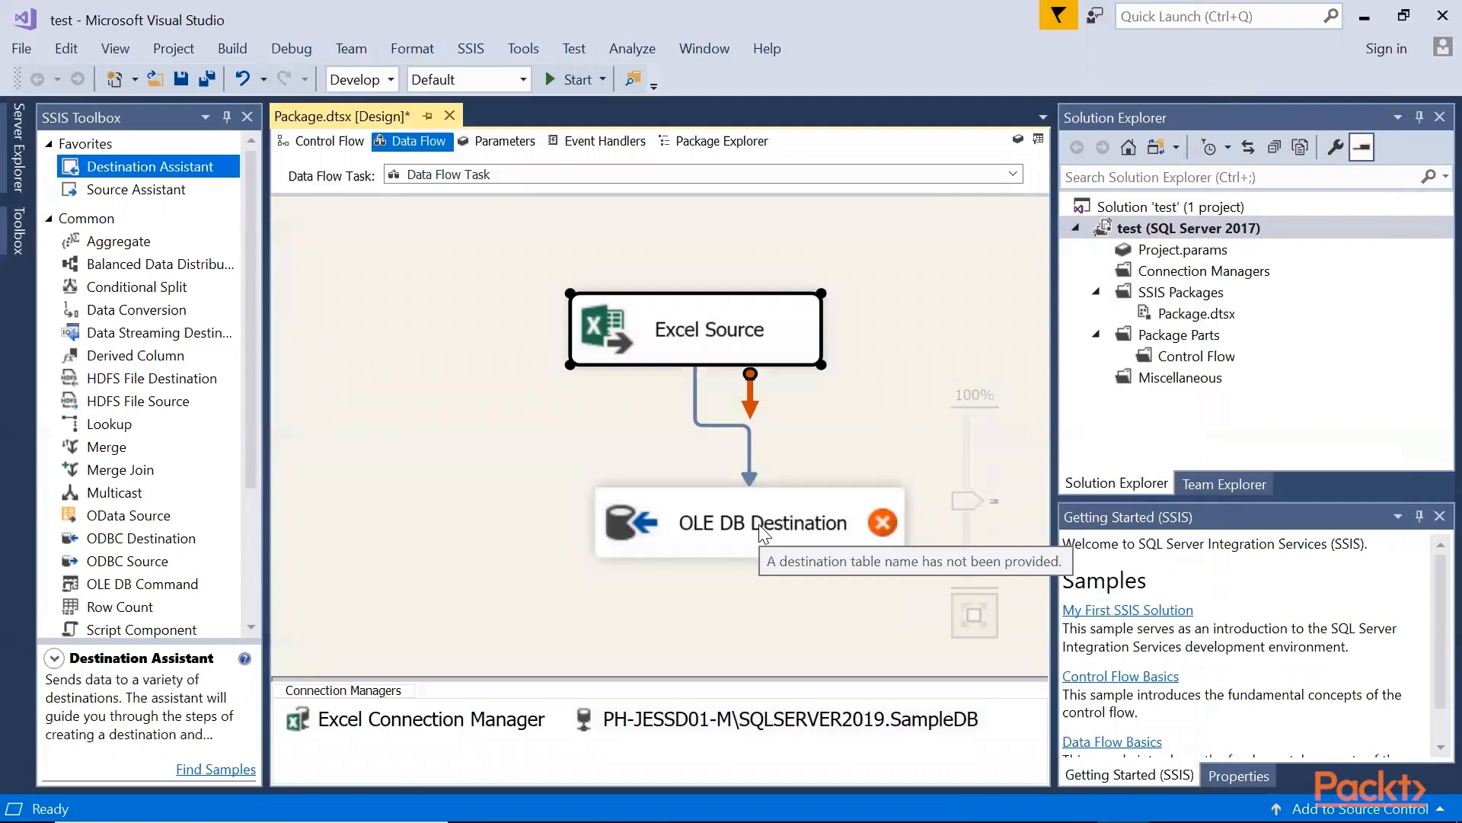
double_click(759, 524)
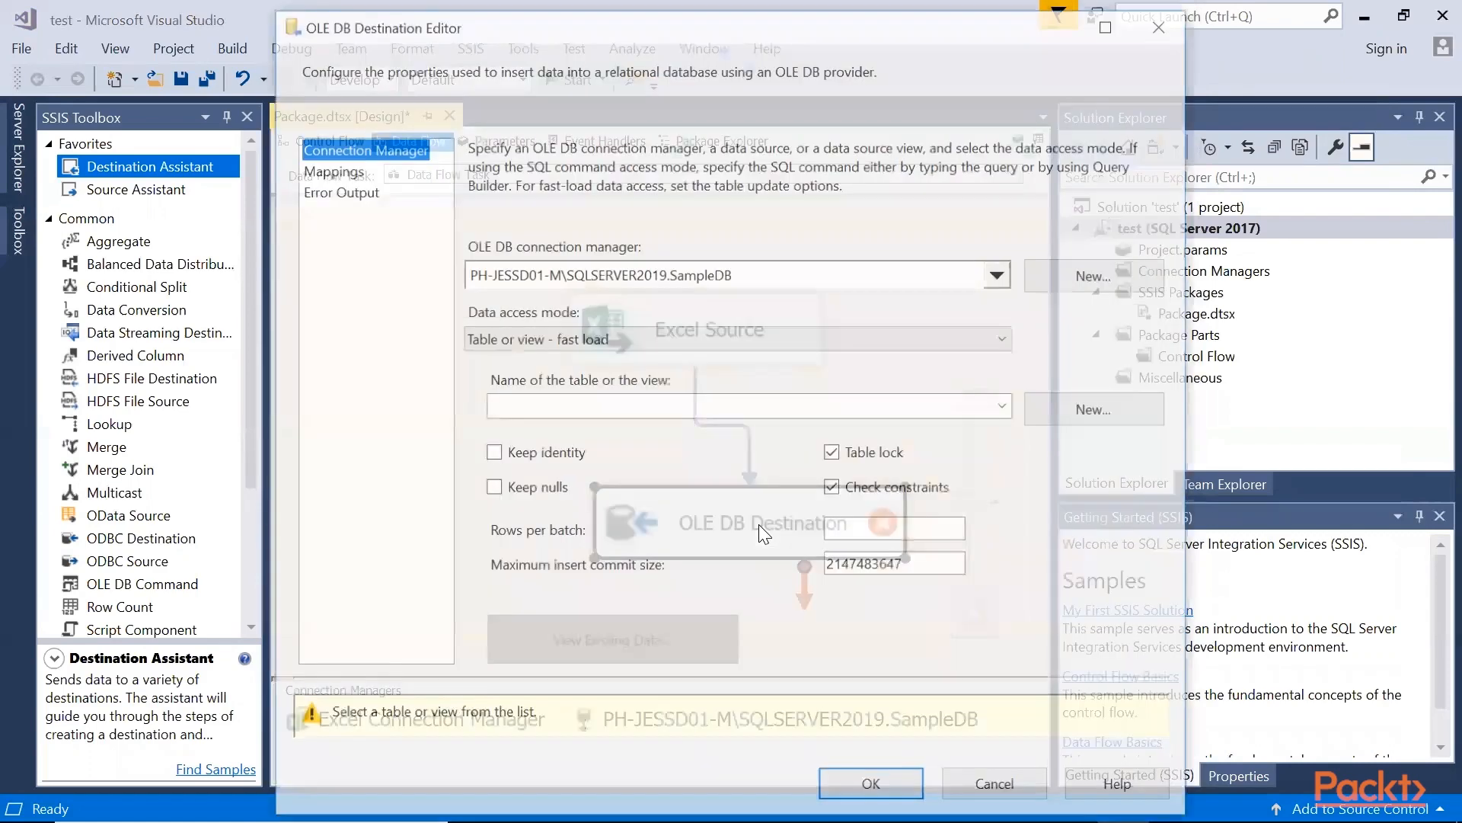
left_click(1004, 410)
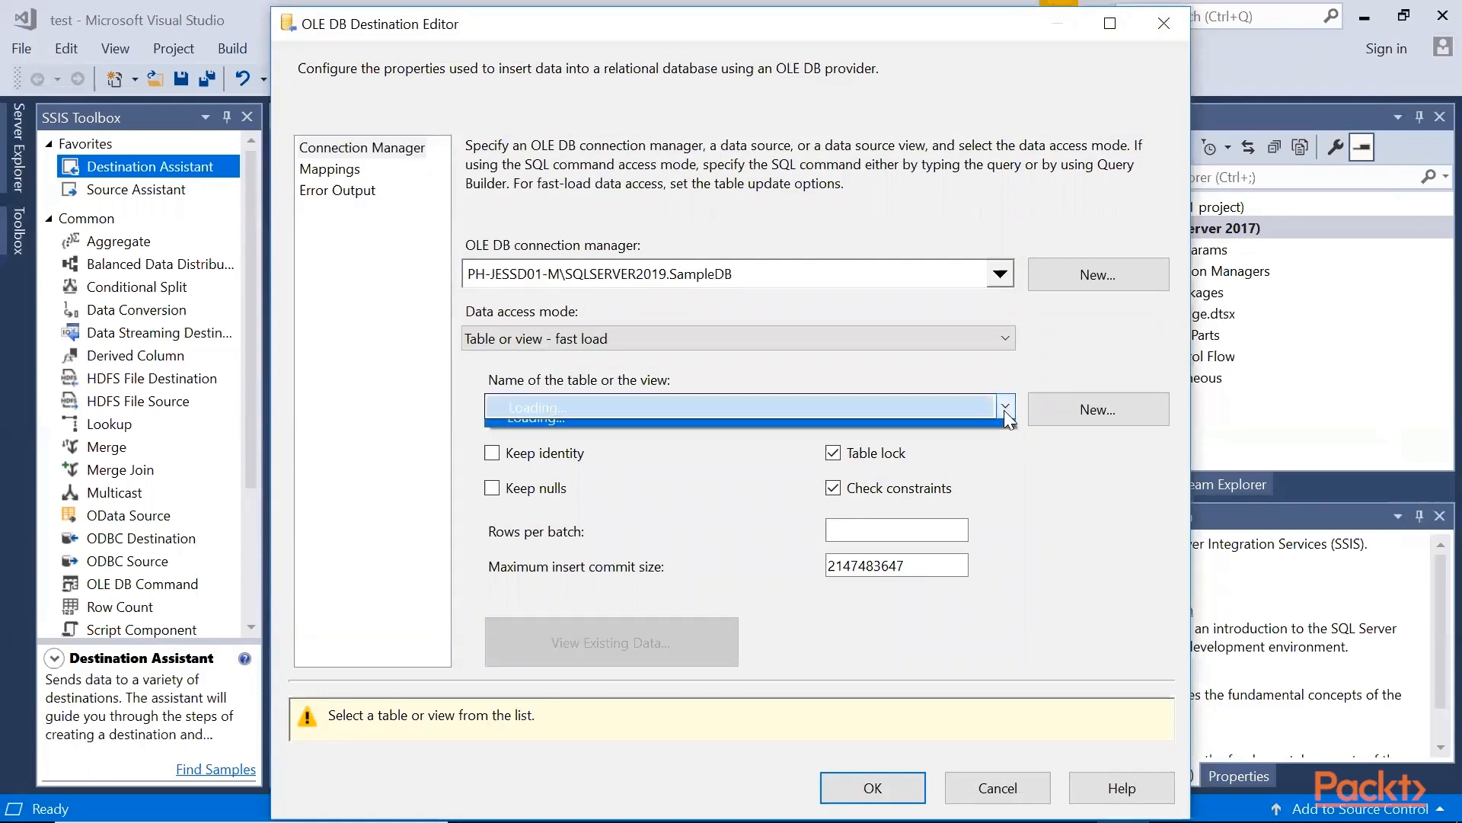
left_click(944, 423)
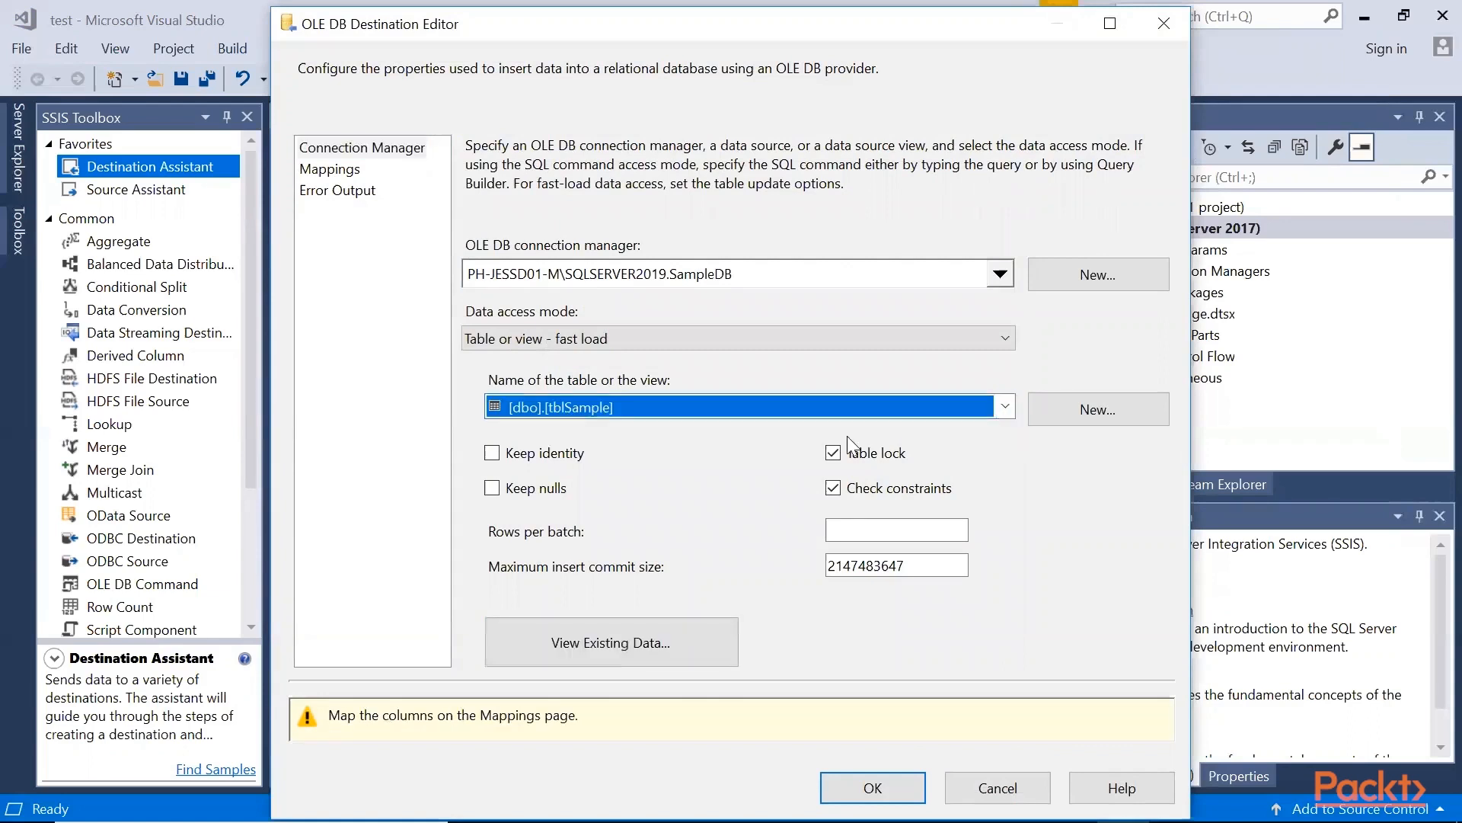
Review the destination's column mappings for FirstName and LastName, and accept the OLE DB Destination settings
left_click(348, 174)
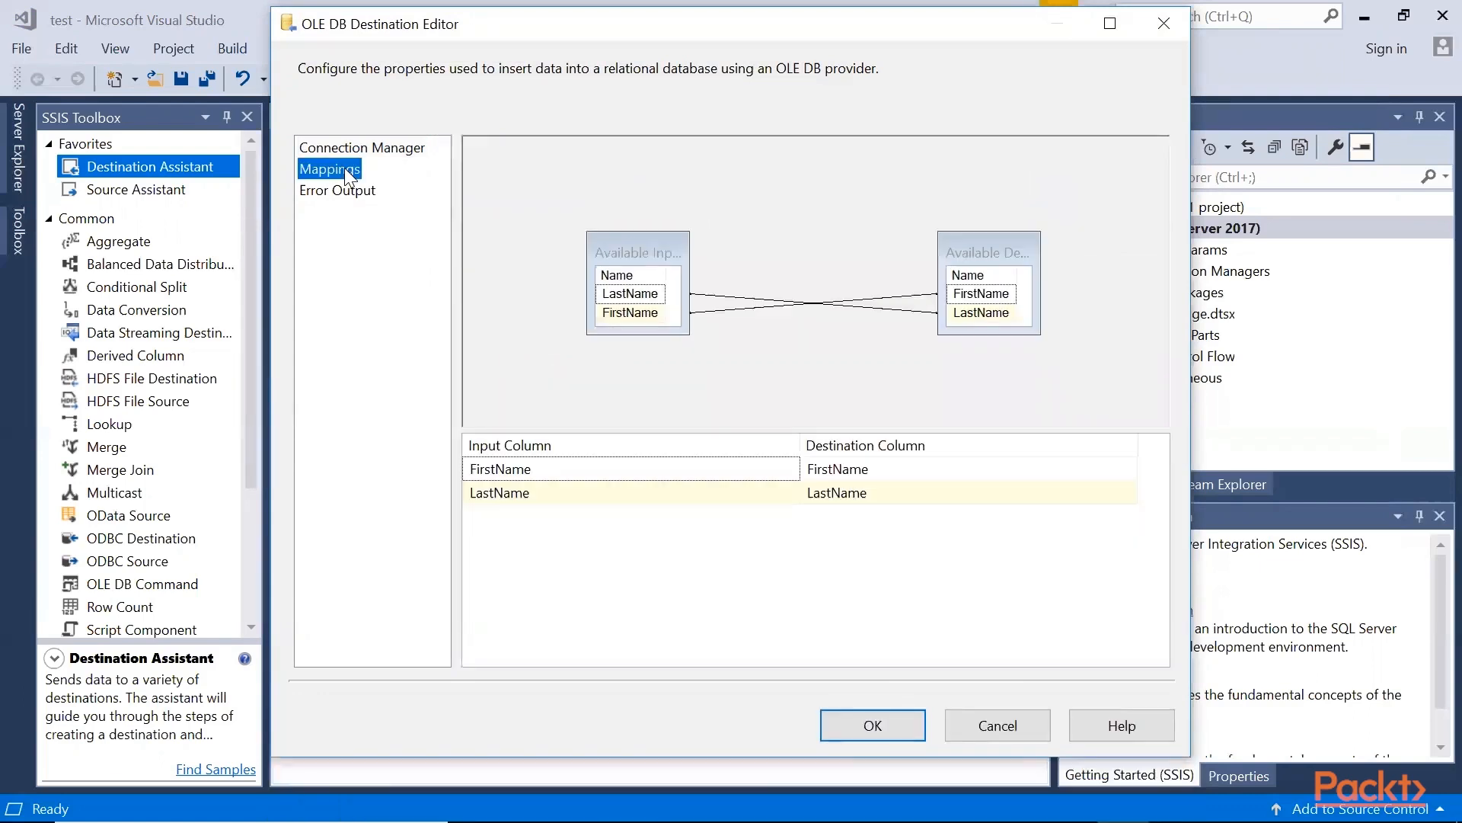
left_click(559, 471)
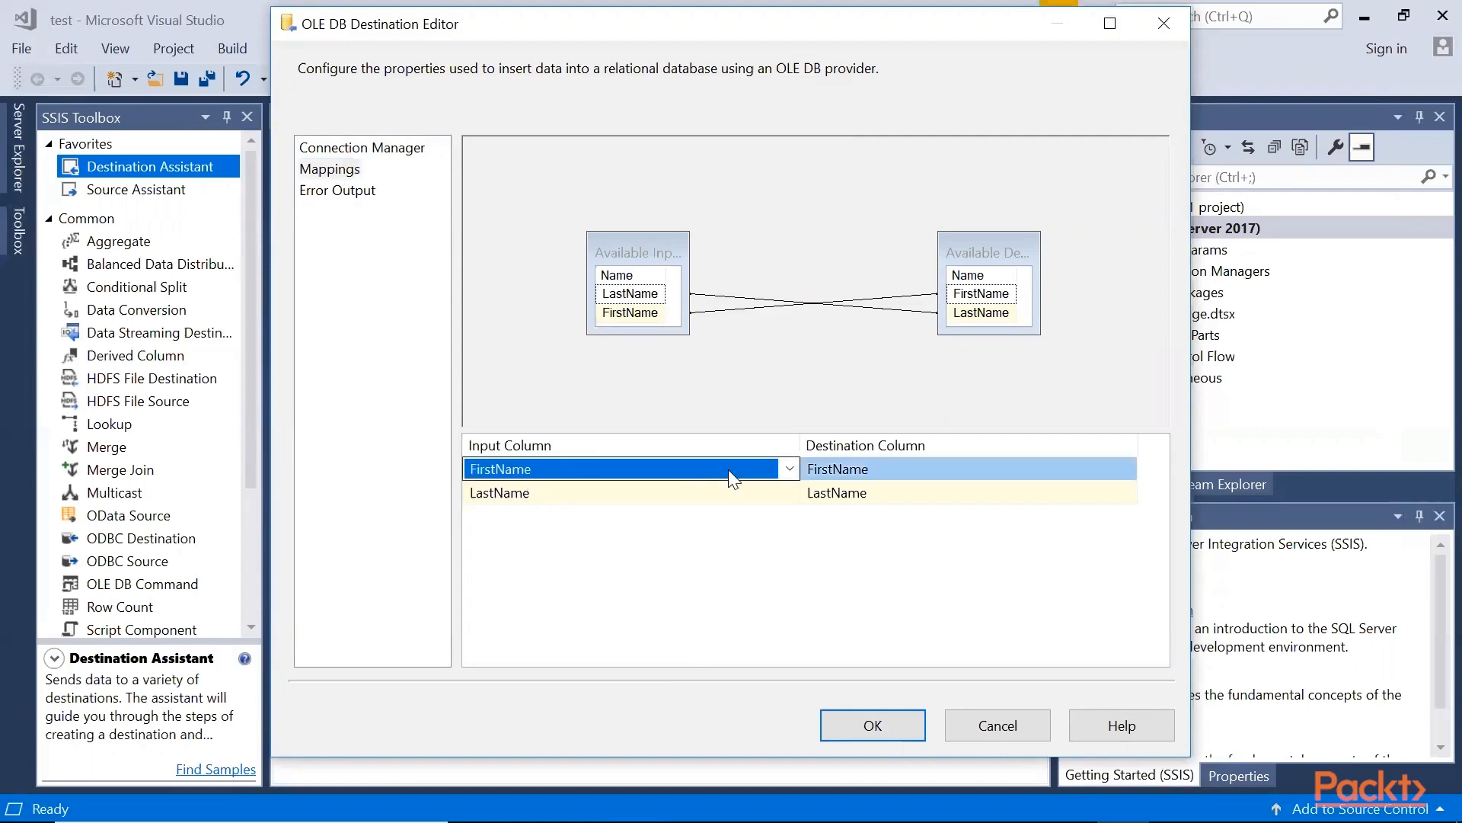
left_click(794, 469)
left_click(794, 469)
mouse_move(890, 471)
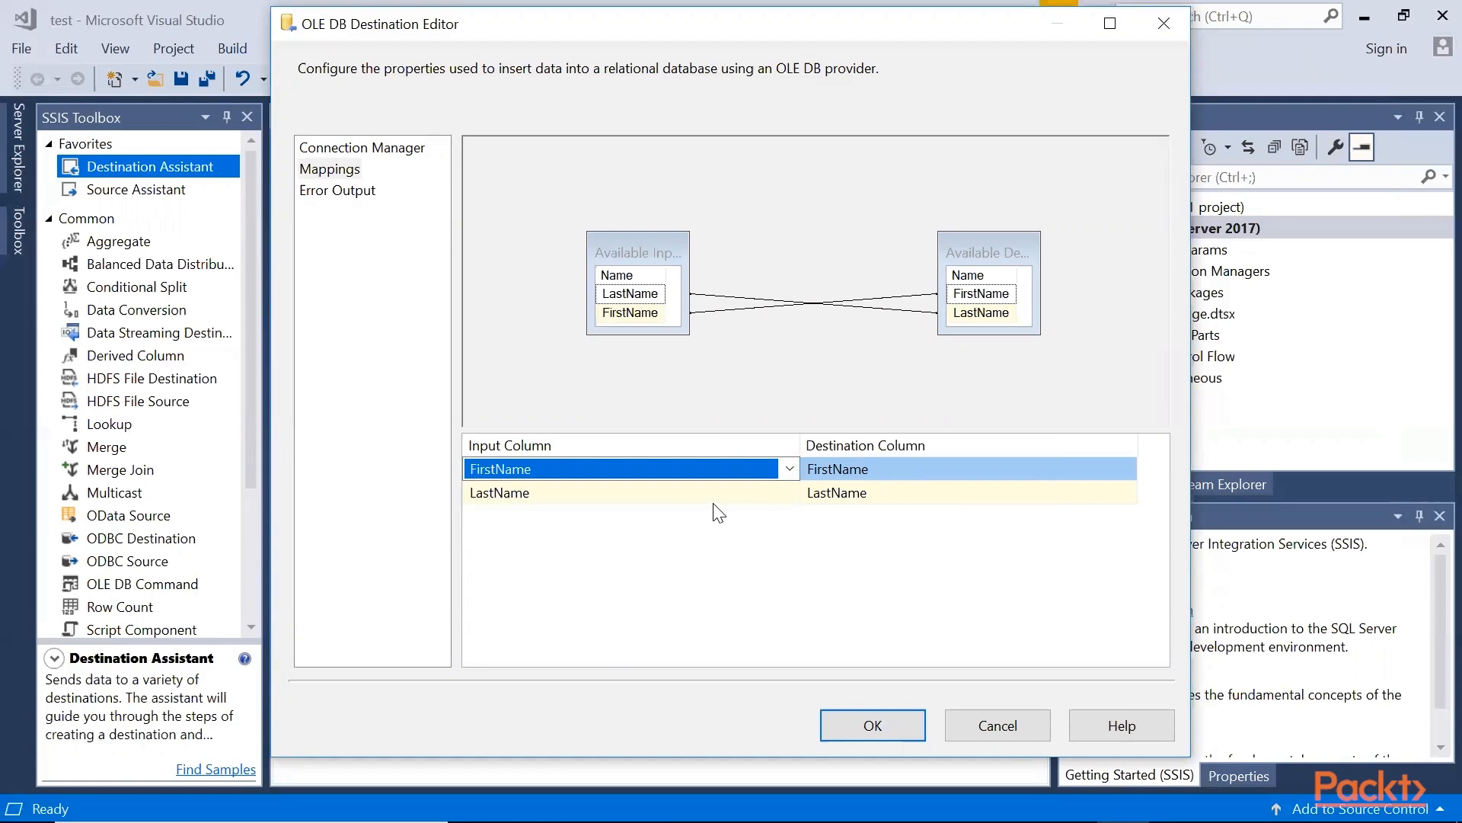
left_click(892, 723)
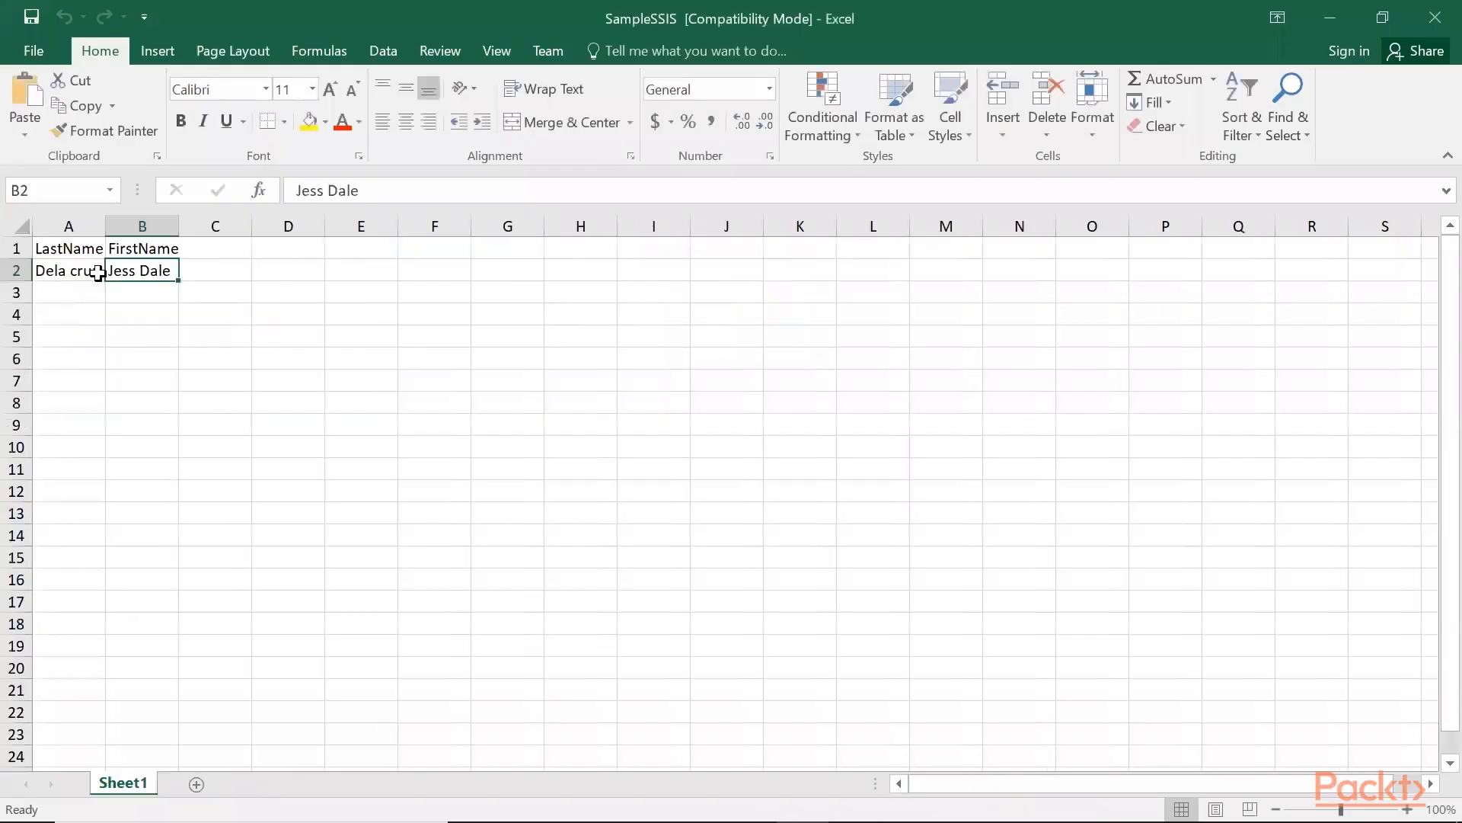
Switch from Excel back to Visual Studio, try to run the package, and close the validation dialog and output
mouse_move(961, 821)
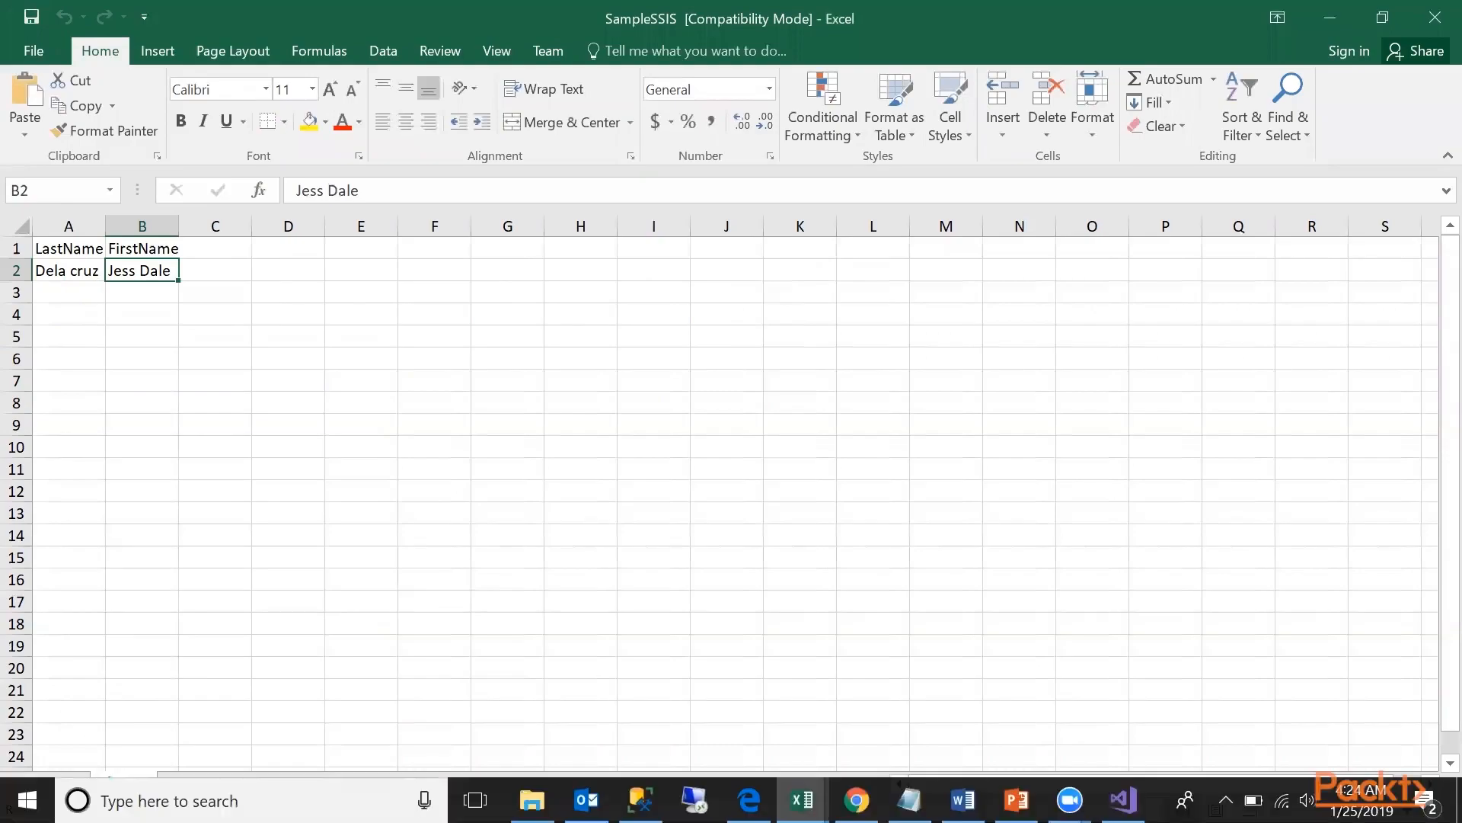
left_click(1124, 799)
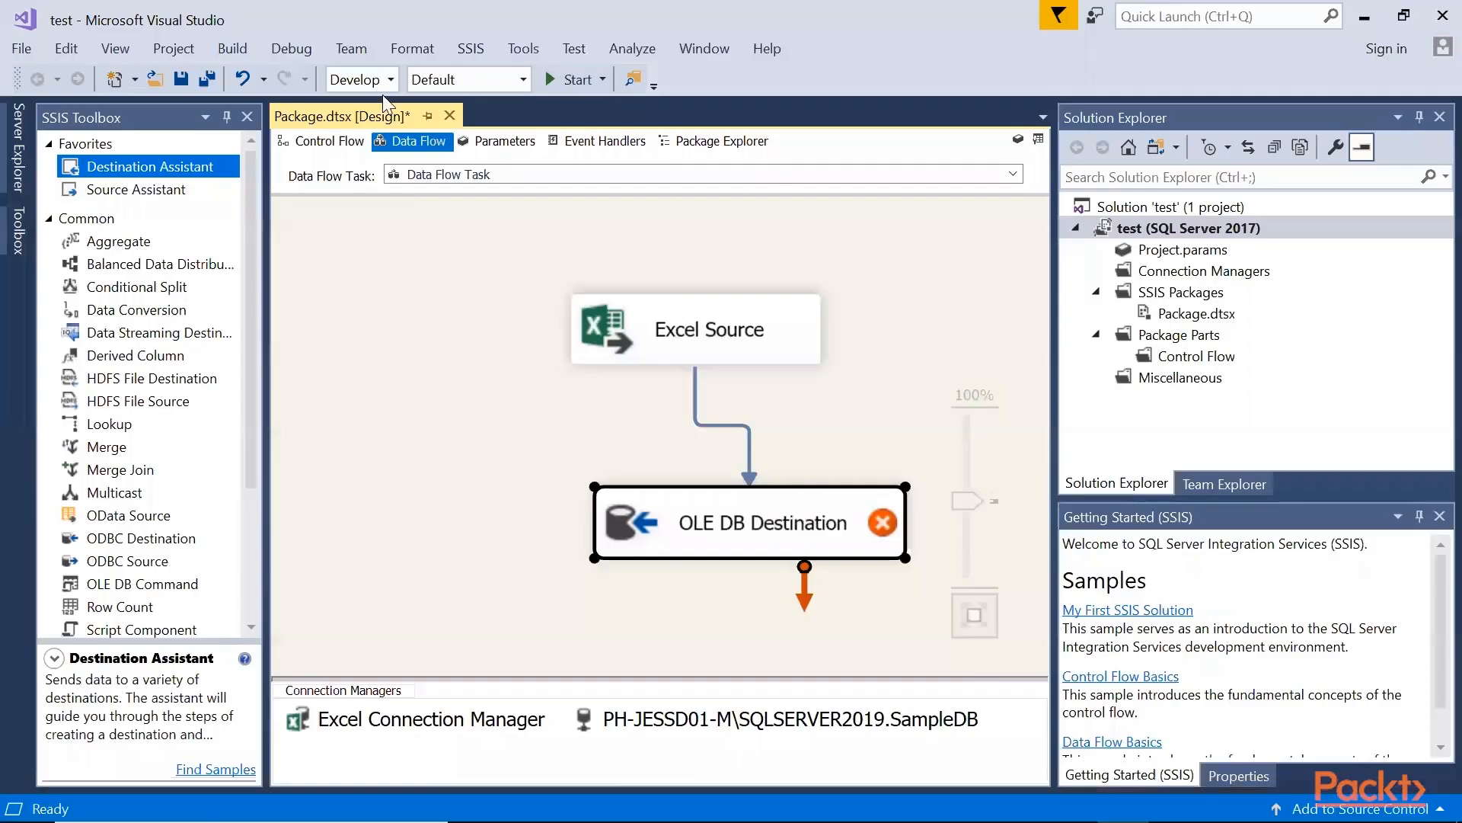
left_click(554, 77)
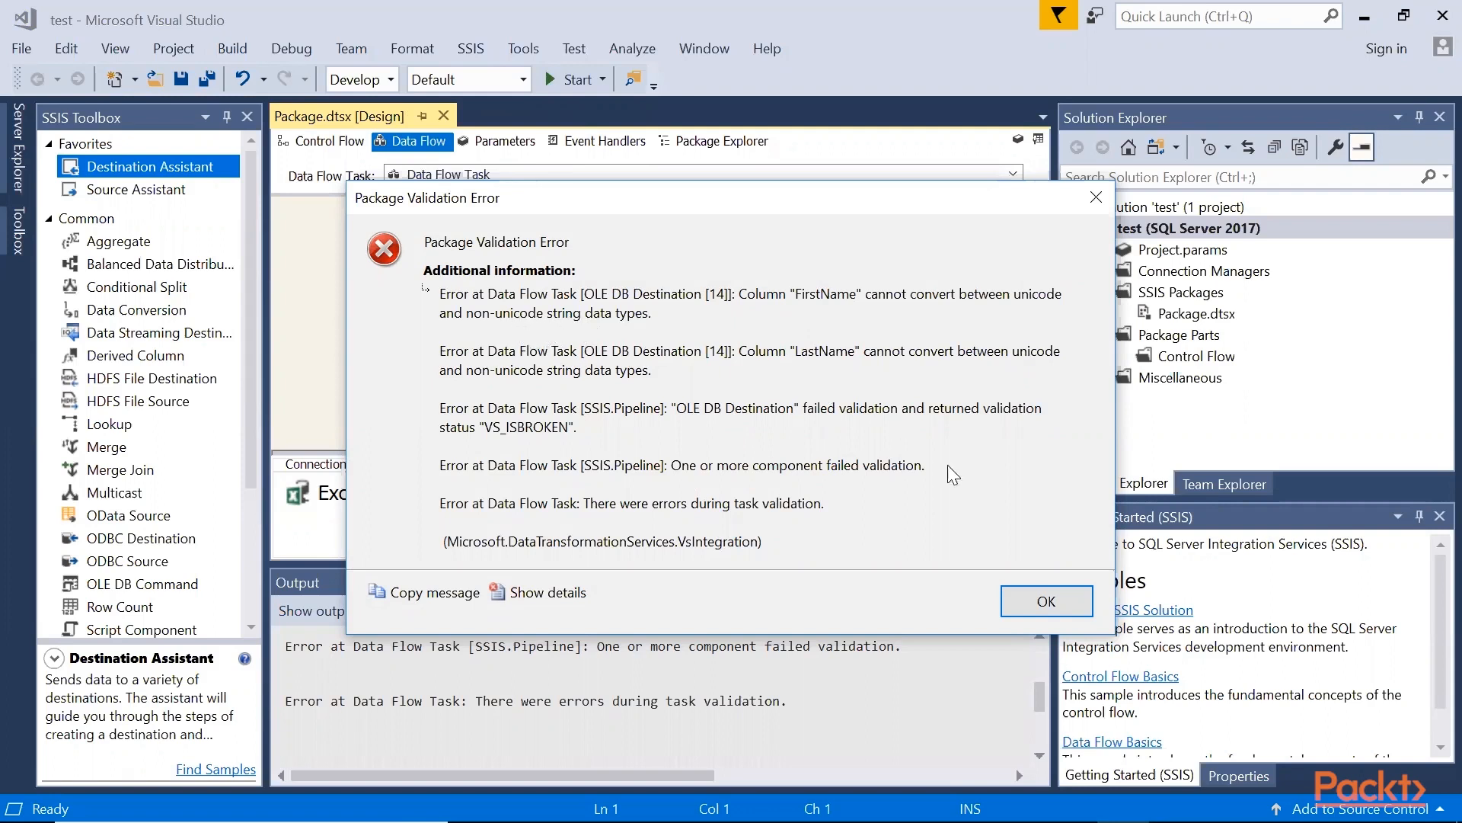
left_click(1045, 601)
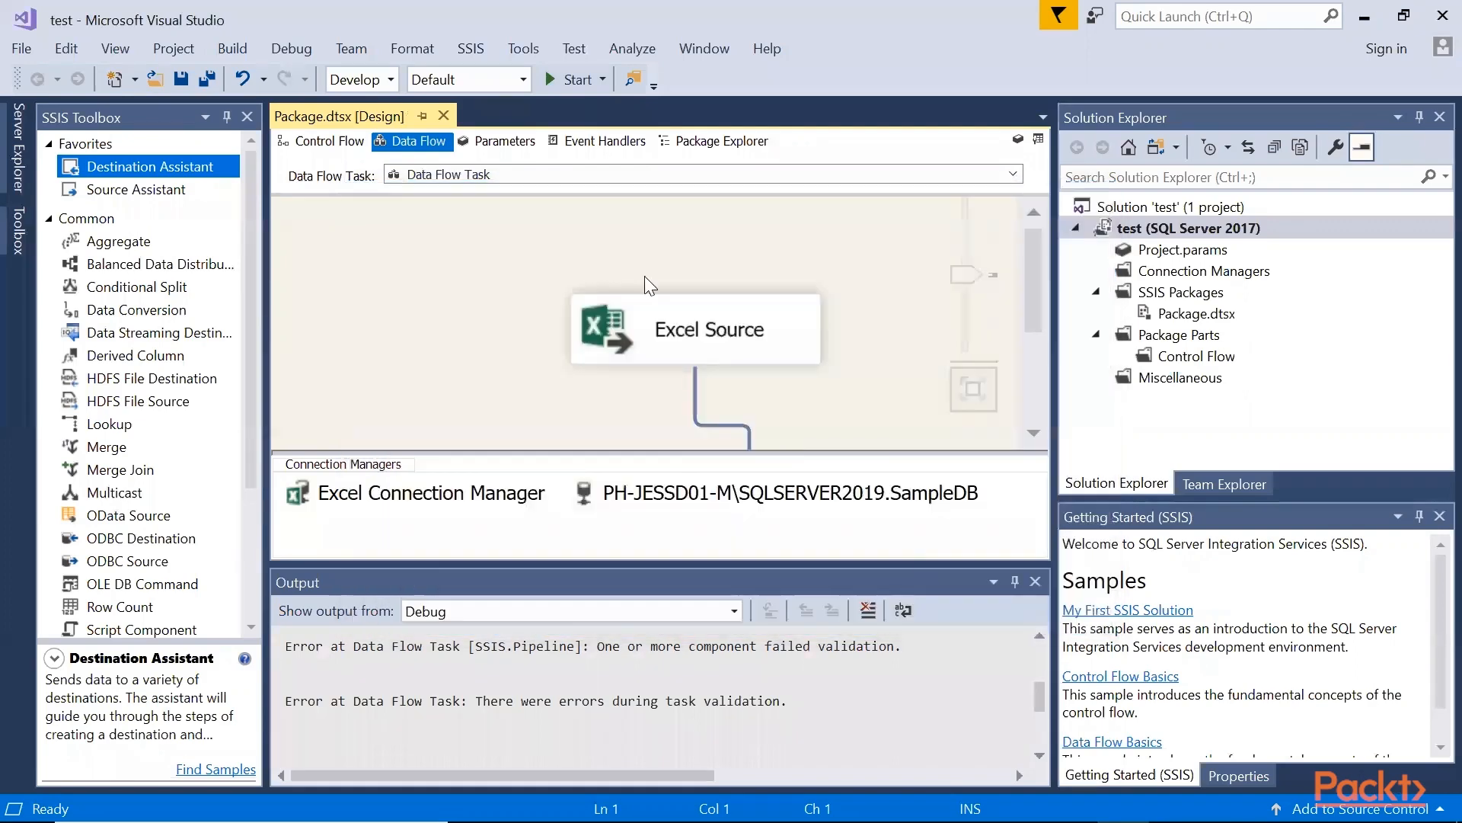
left_click(1035, 582)
Delete the path between the Excel Source and the OLE DB Destination and place a Data Conversion transformation between them
left_click(741, 425)
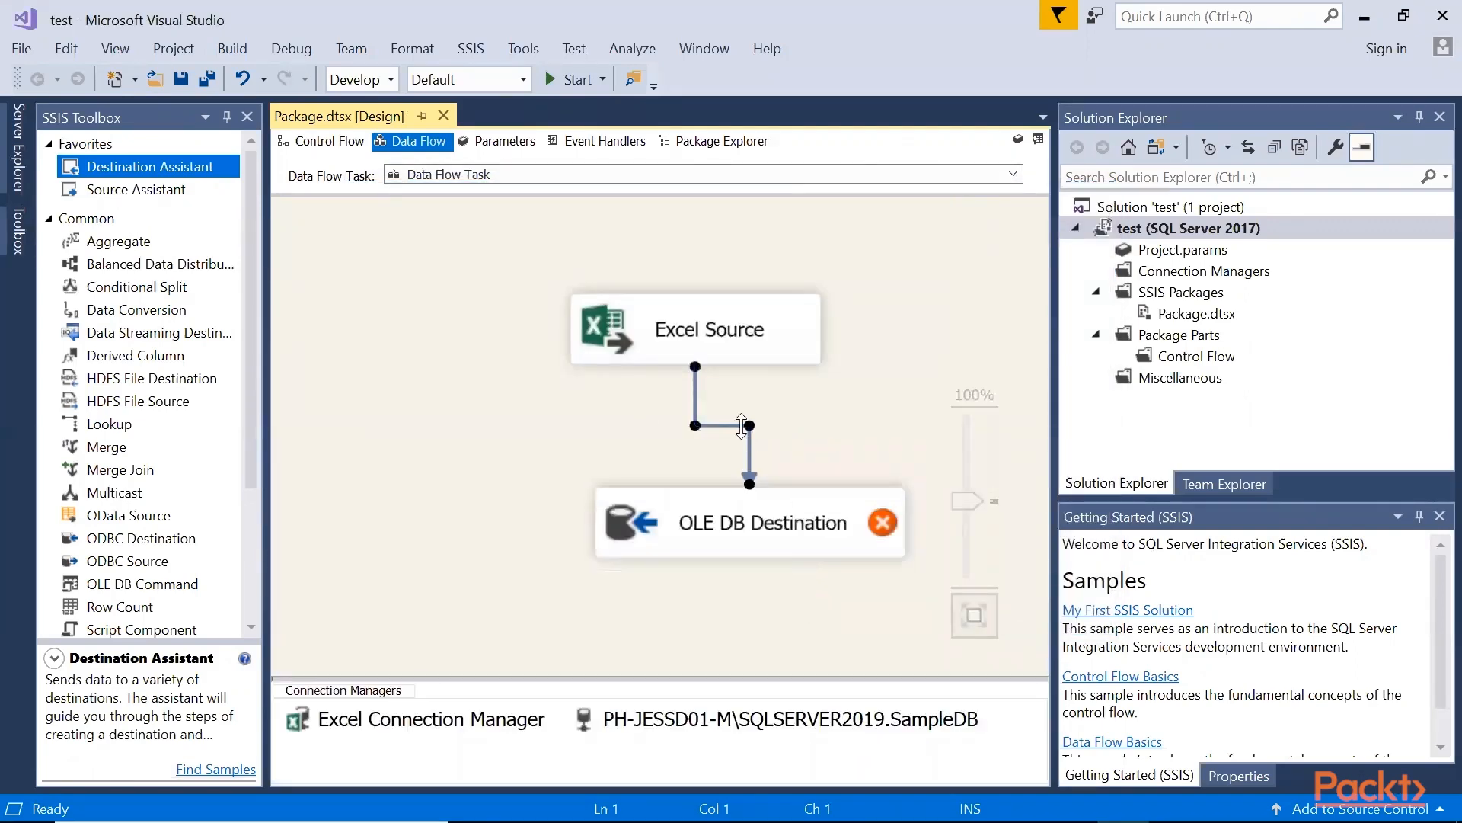
key("Delete")
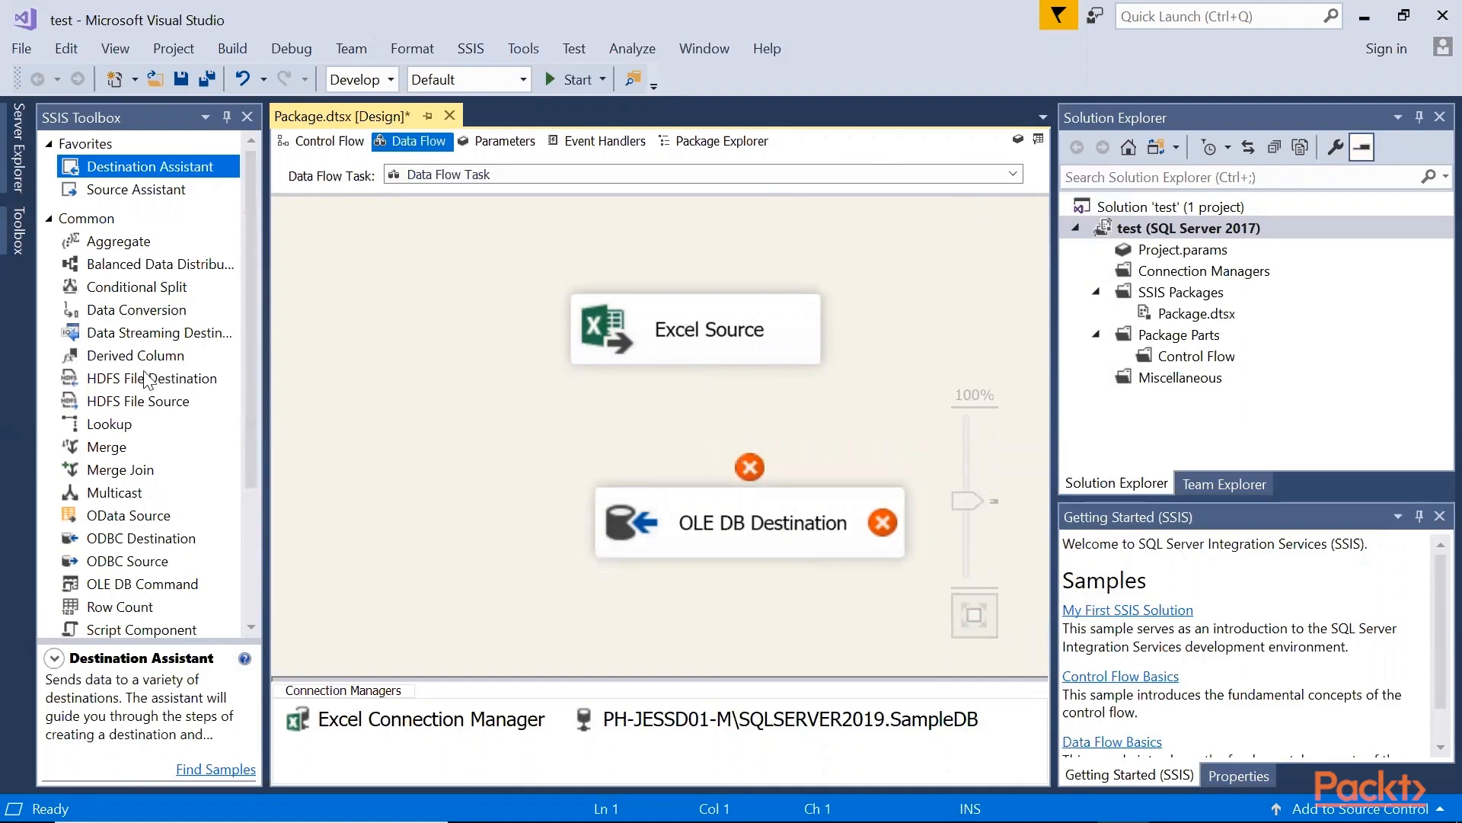
scroll(147, 378, "down", 2)
scroll(147, 378, "up", 2)
left_click_drag(136, 309, 683, 399)
left_click(913, 315)
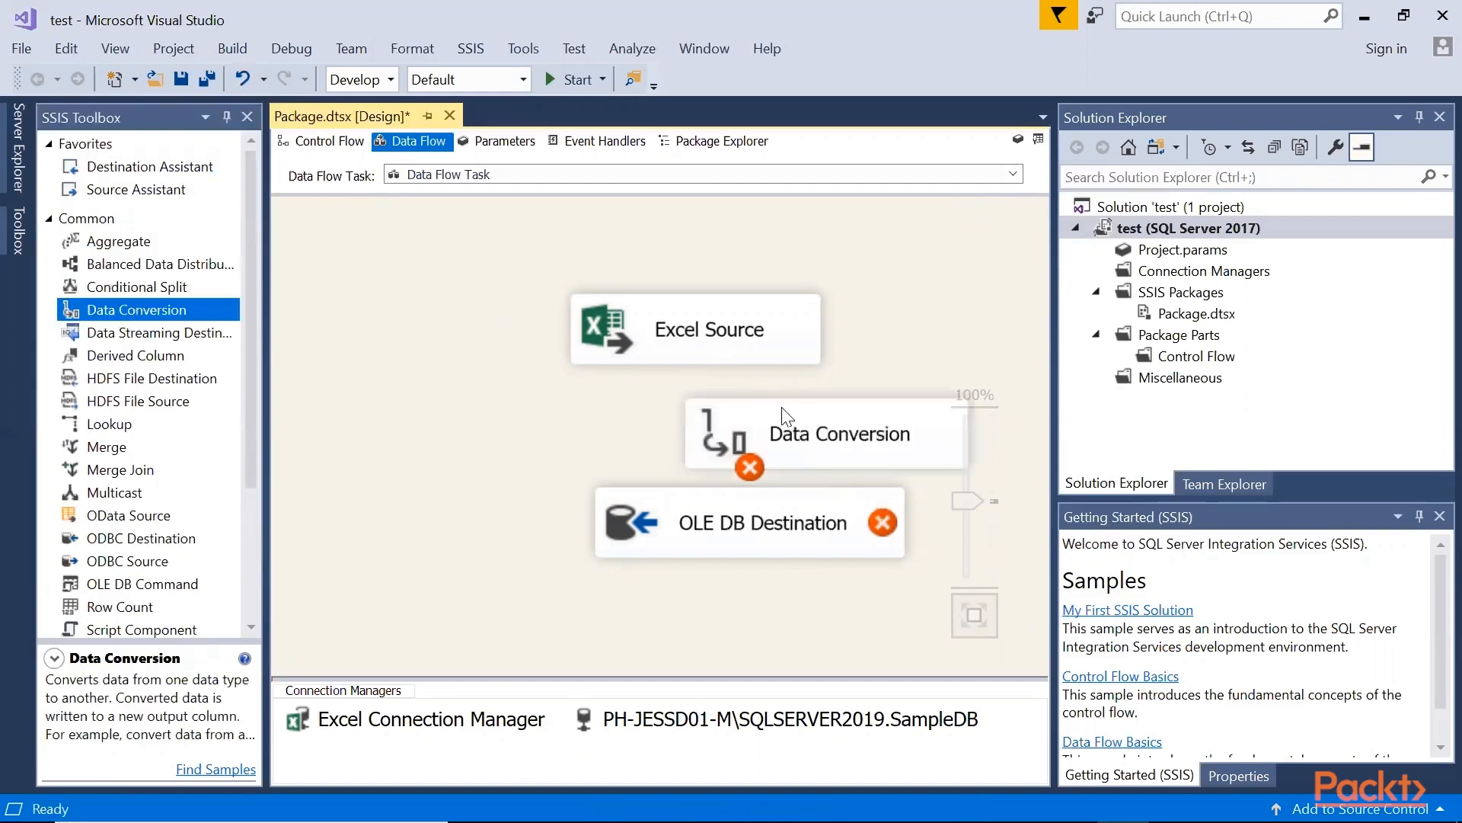
Connect the Excel Source to the Data Conversion, and the Data Conversion to the OLE DB Destination
left_click(705, 347)
left_click_drag(713, 391, 781, 444)
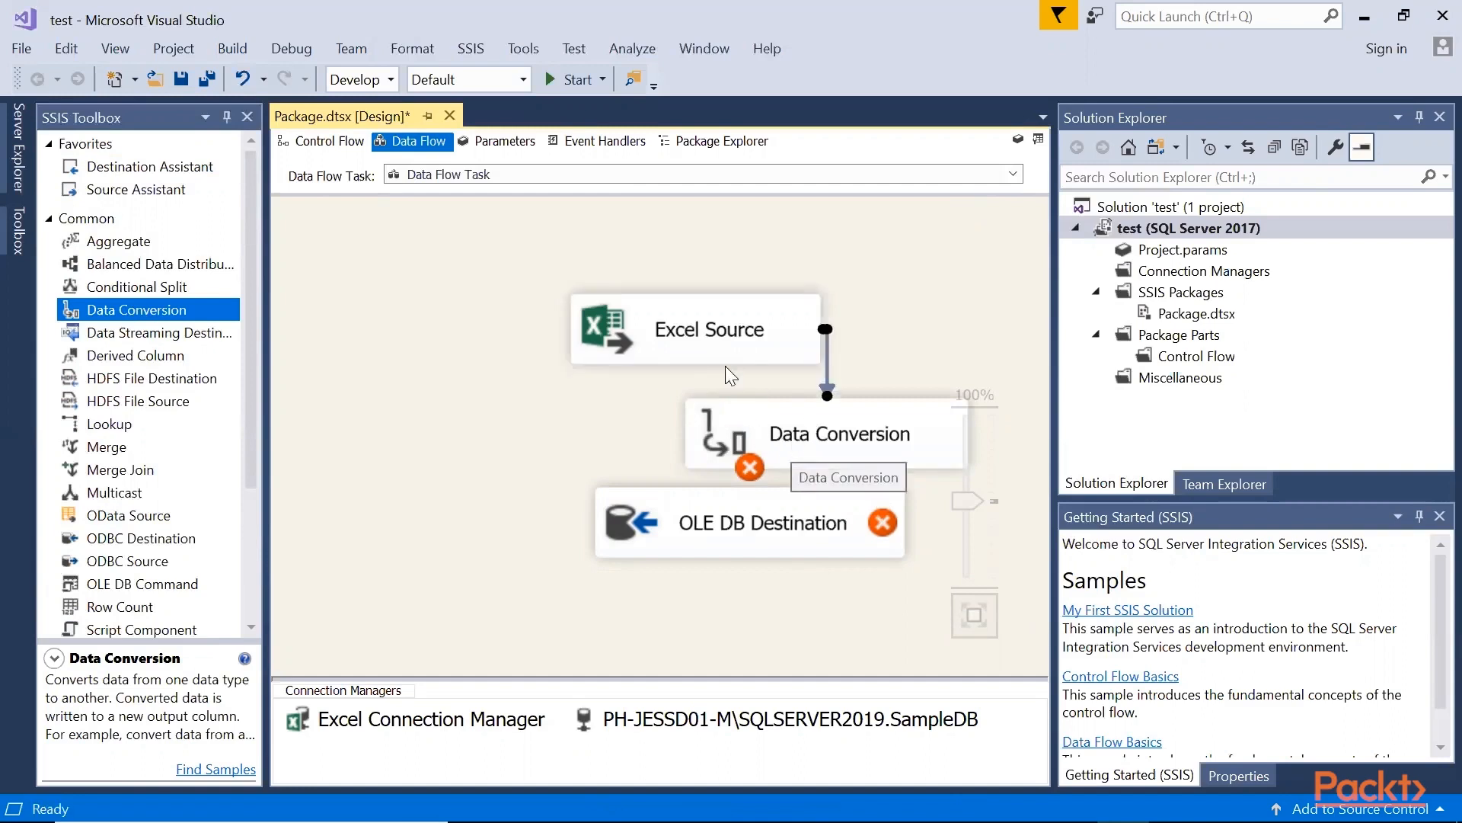
left_click(809, 455)
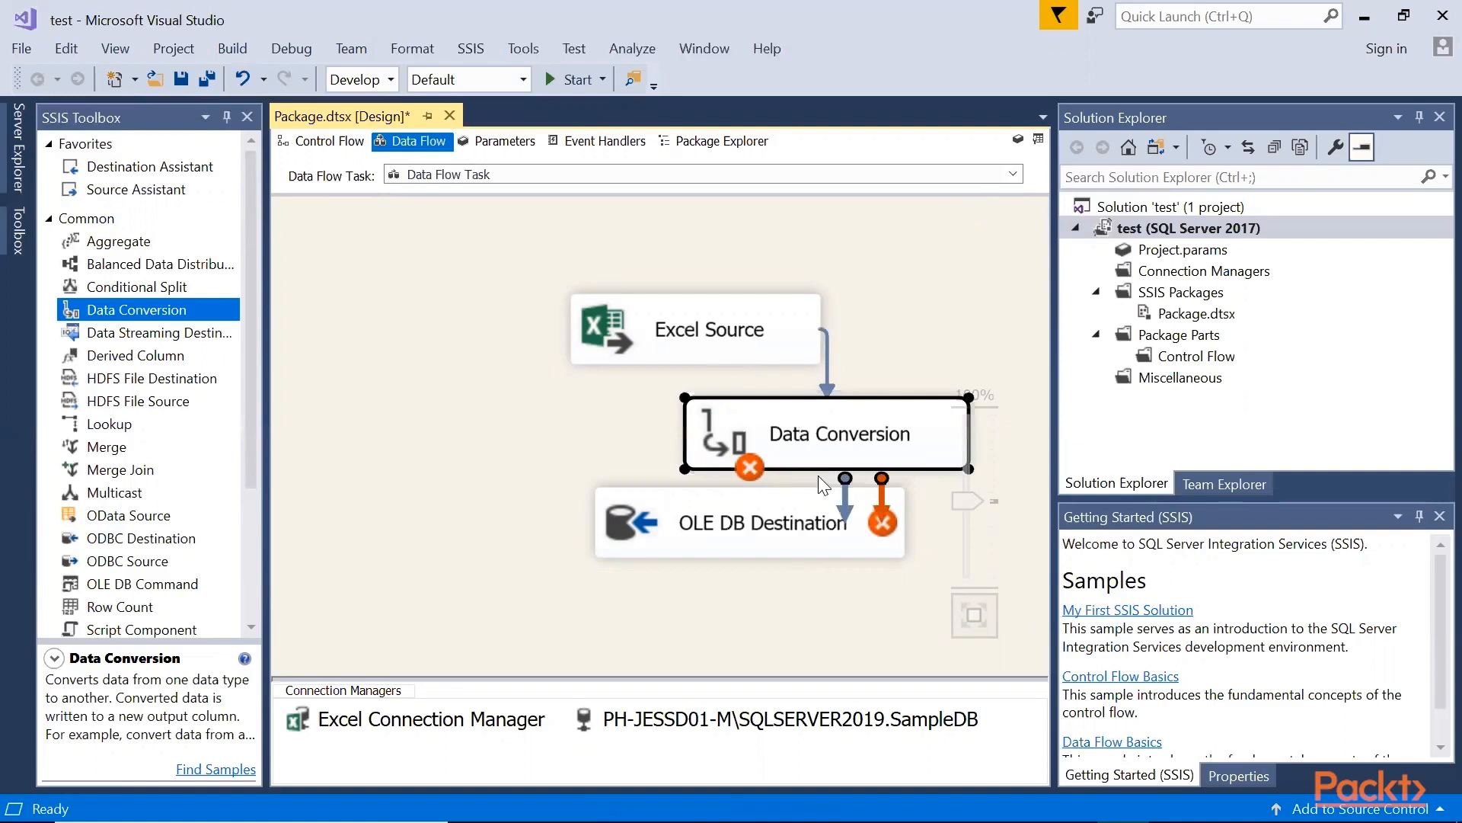
left_click(785, 522)
left_click(599, 458)
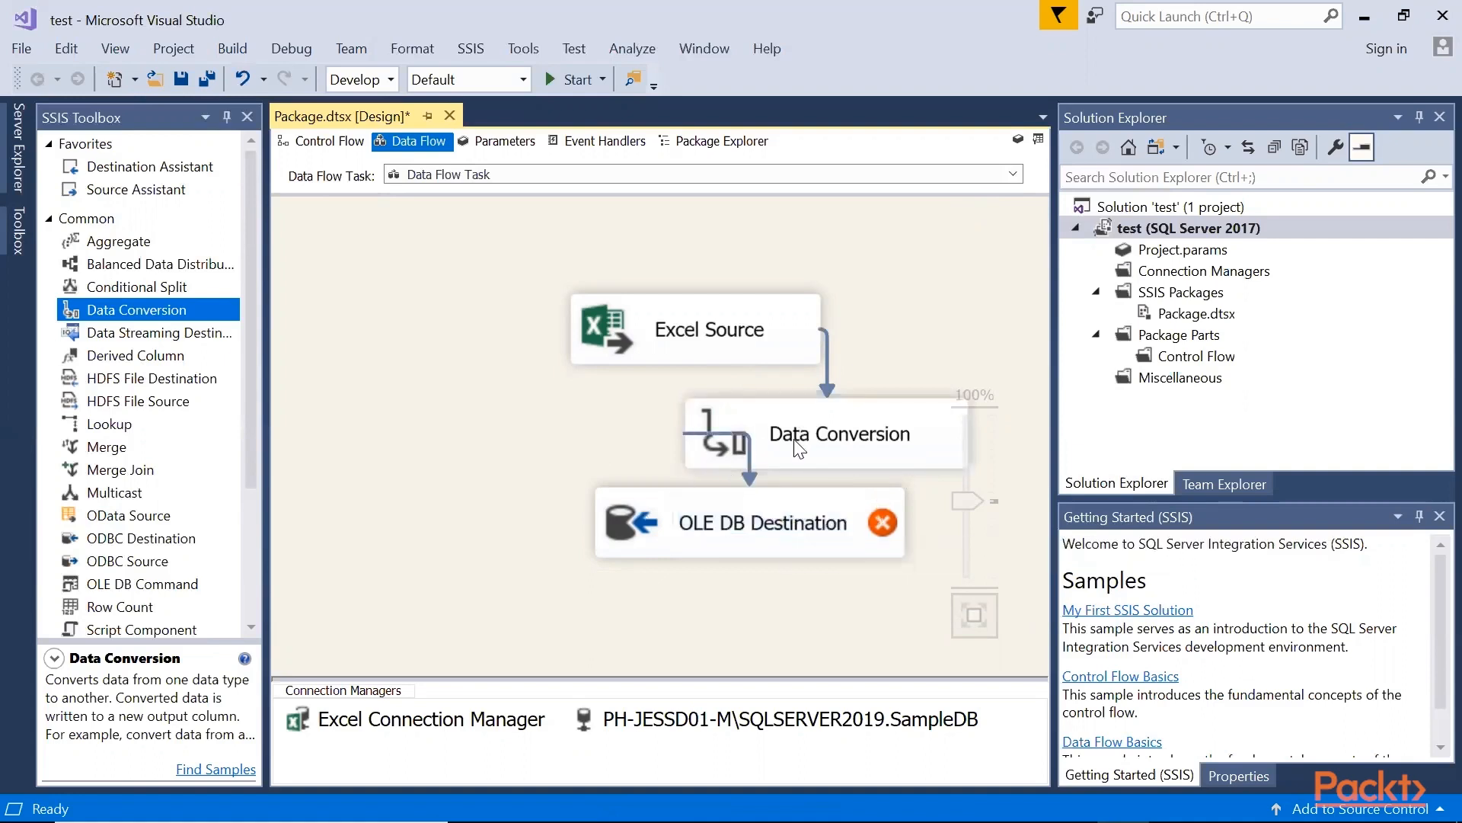
Space out the three data flow components vertically, with Data Conversion between the Excel Source and the OLE DB Destination
left_click_drag(637, 313, 475, 234)
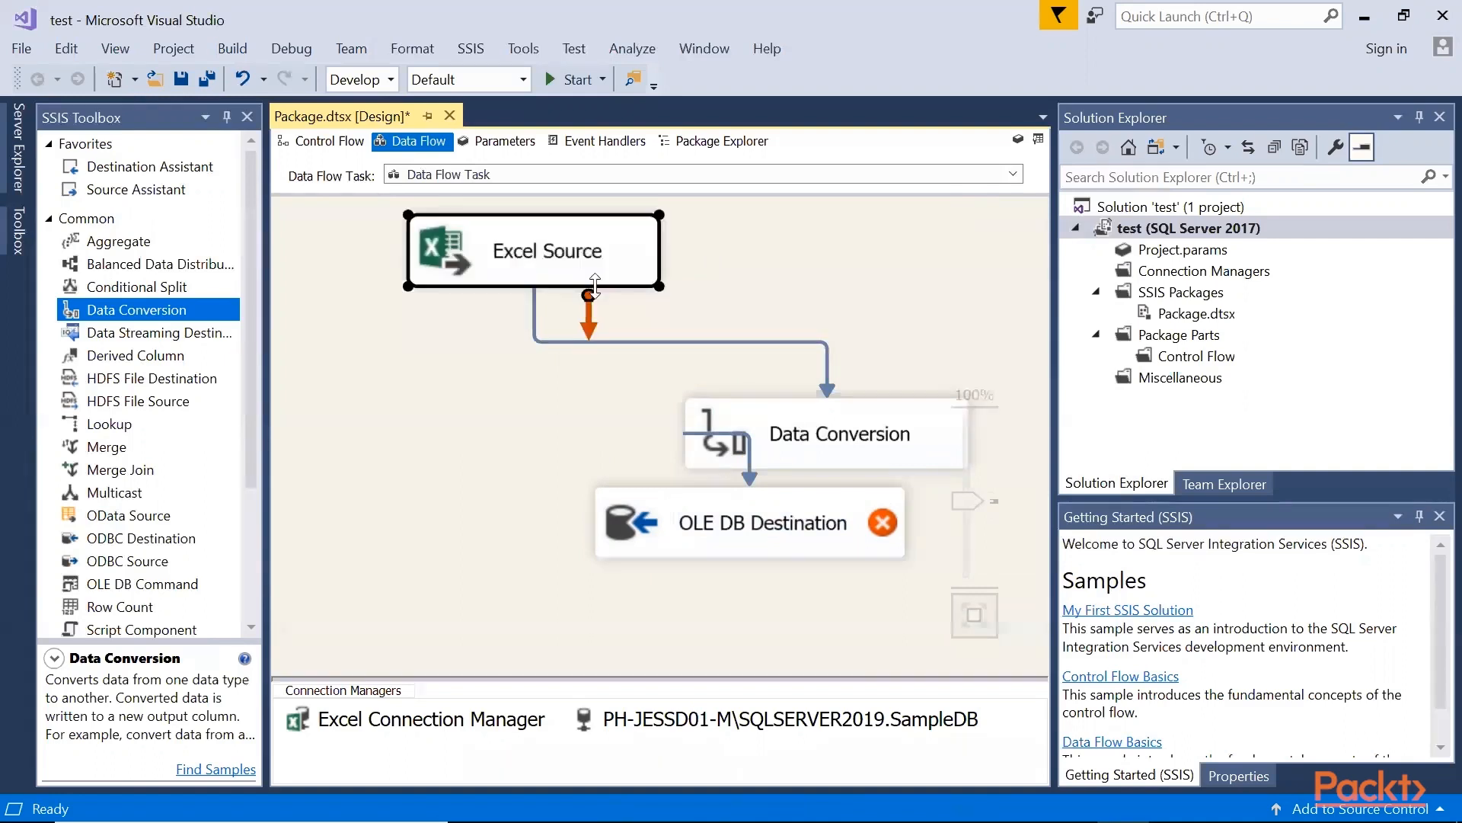
left_click_drag(751, 425, 596, 402)
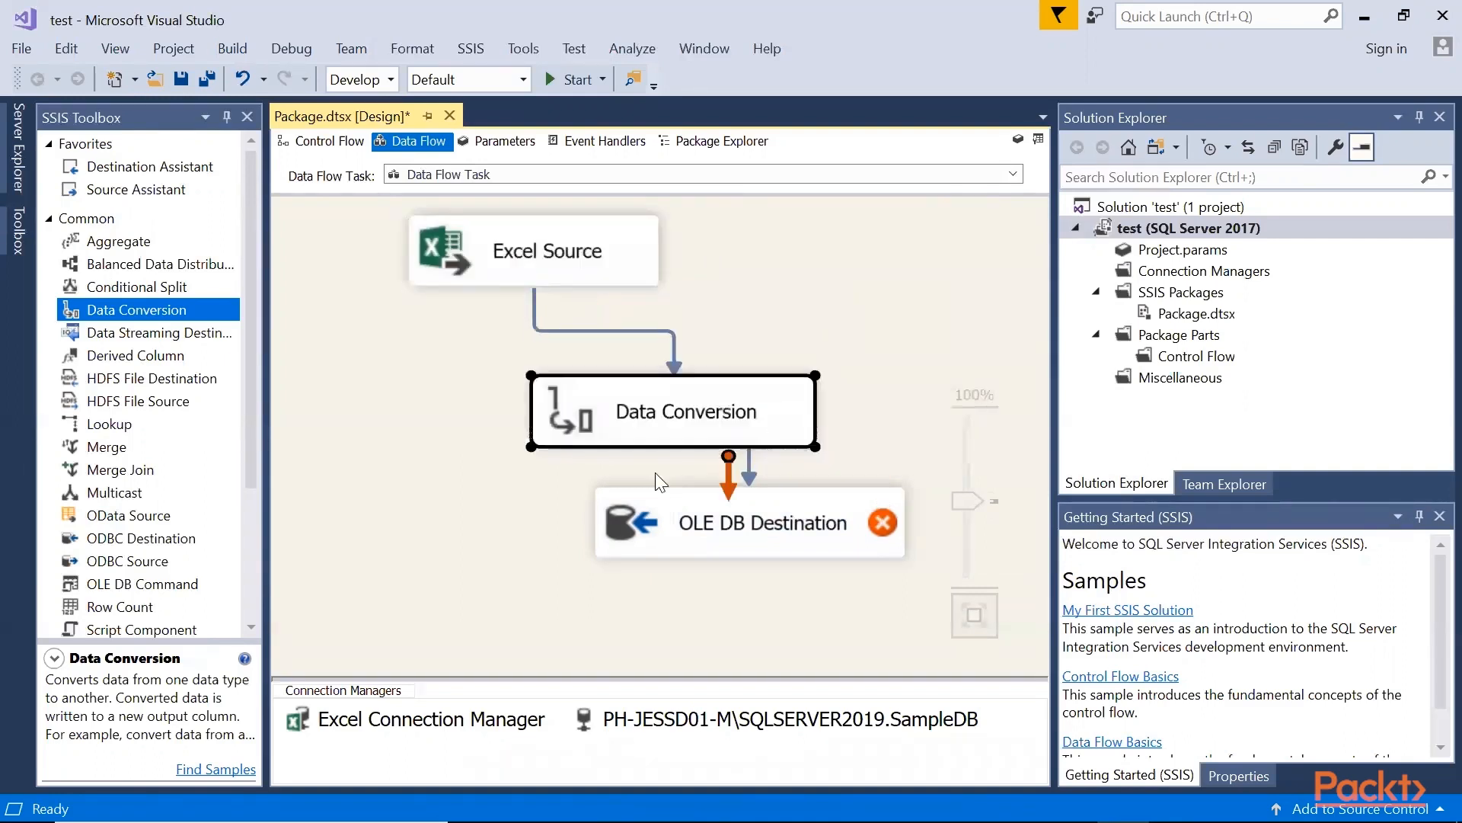
left_click_drag(681, 539, 608, 559)
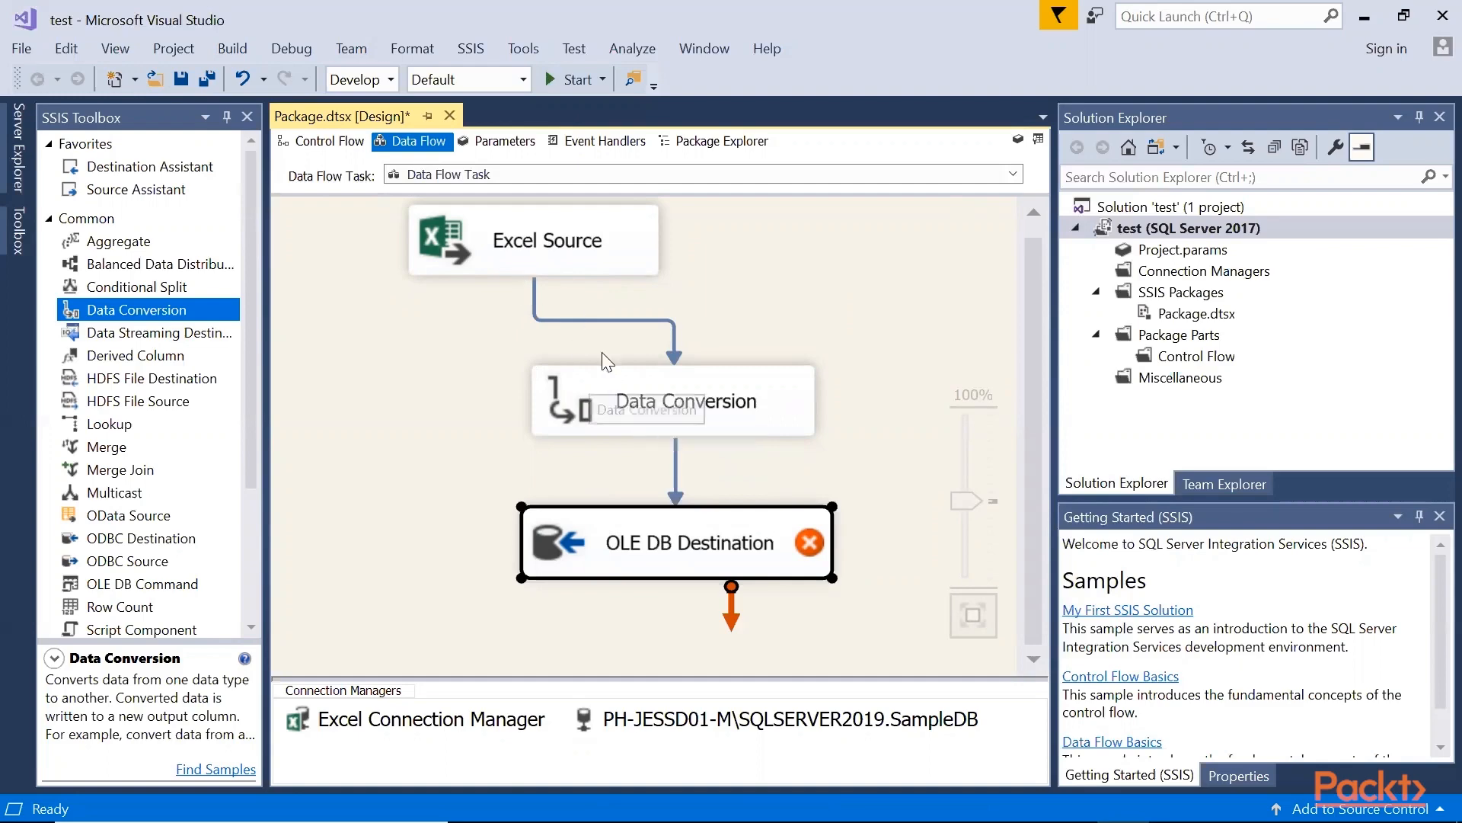
Check the Excel Source's connection and sheet settings and close its editor
left_click(548, 267)
double_click(548, 267)
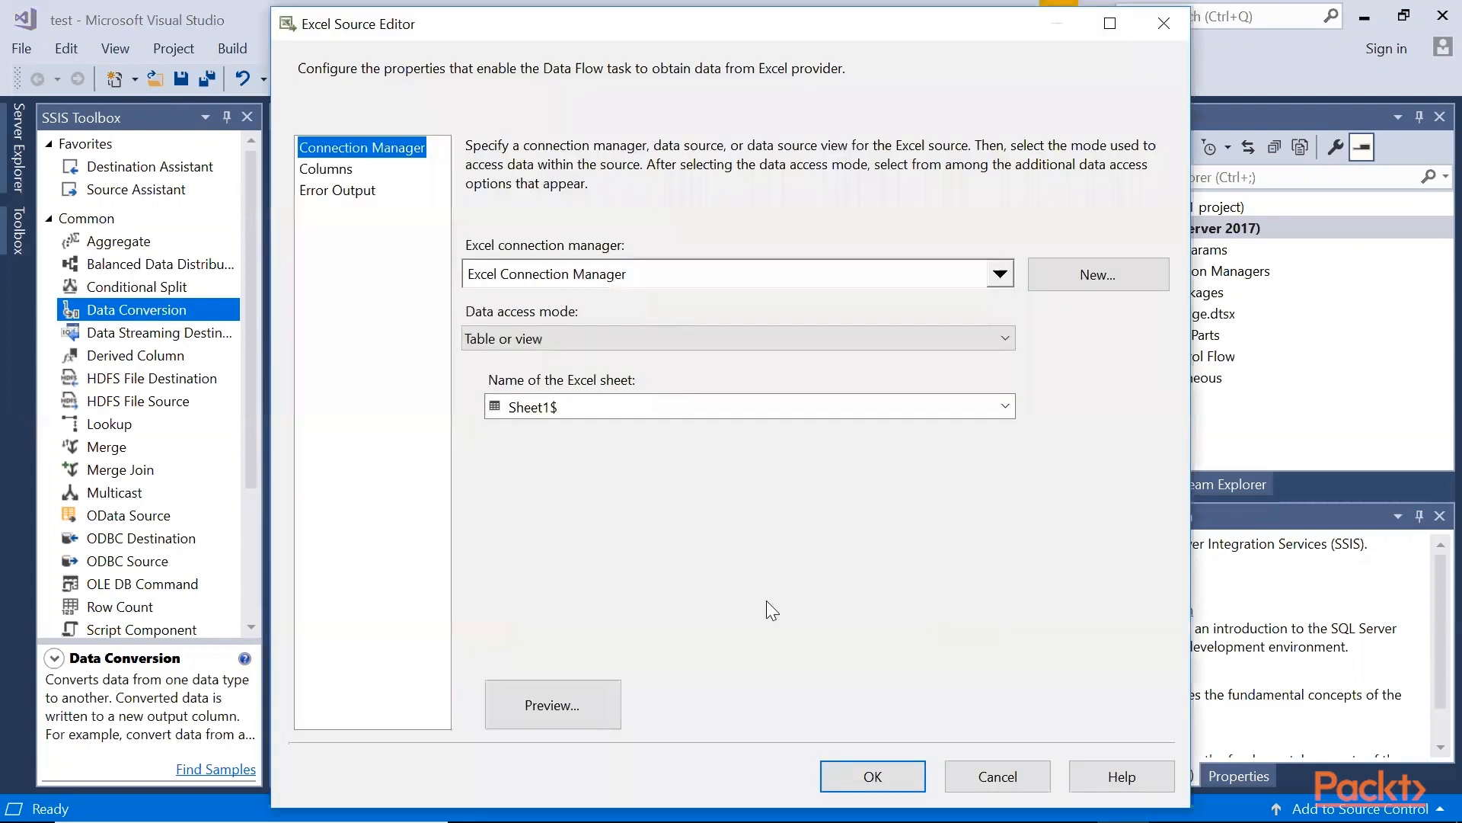
left_click(852, 769)
In the Data Conversion transformation, add LastName as an input column and set its output data type to string [DT_STR]
left_click(666, 415)
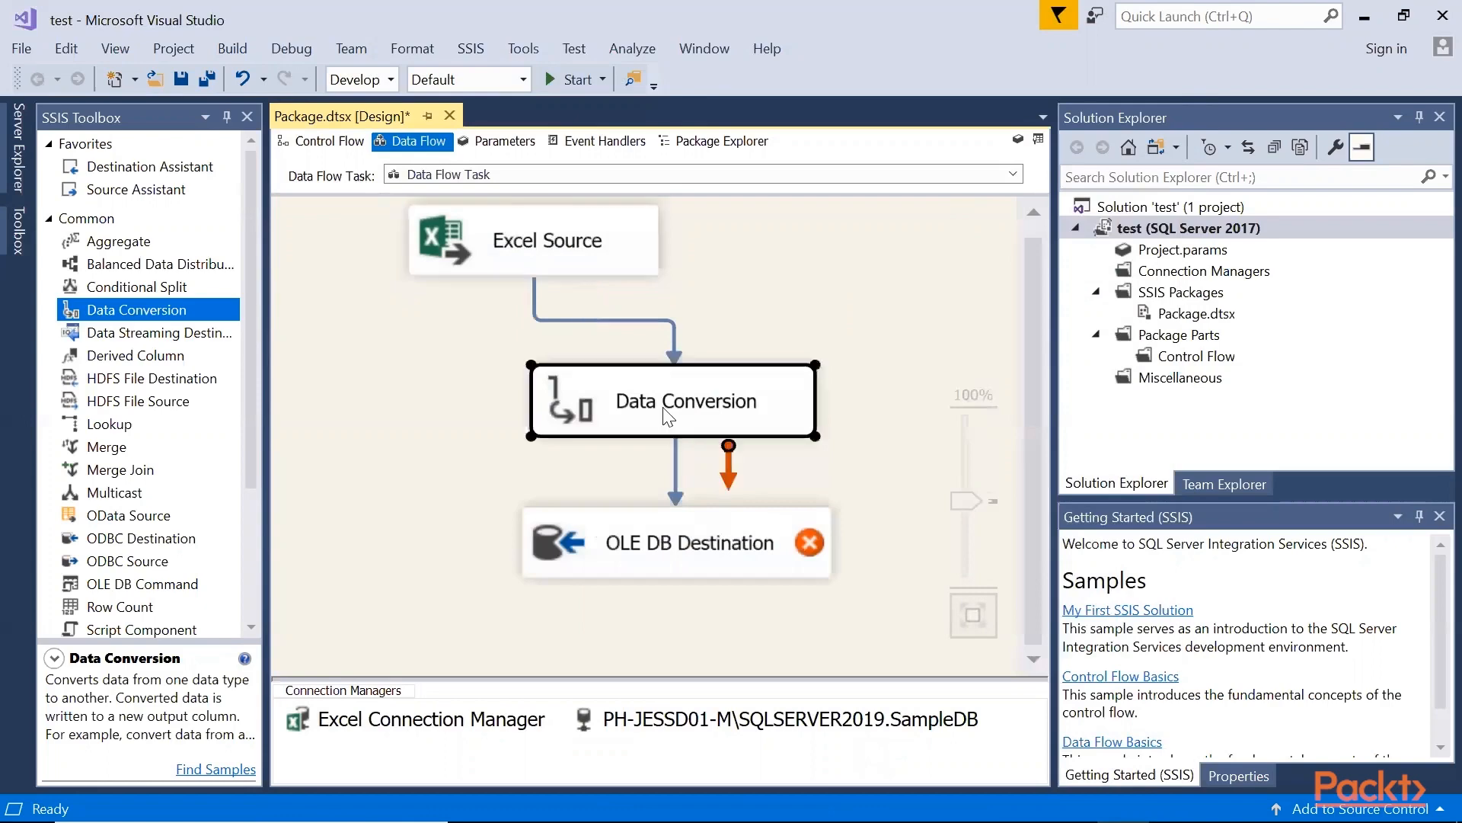
double_click(667, 415)
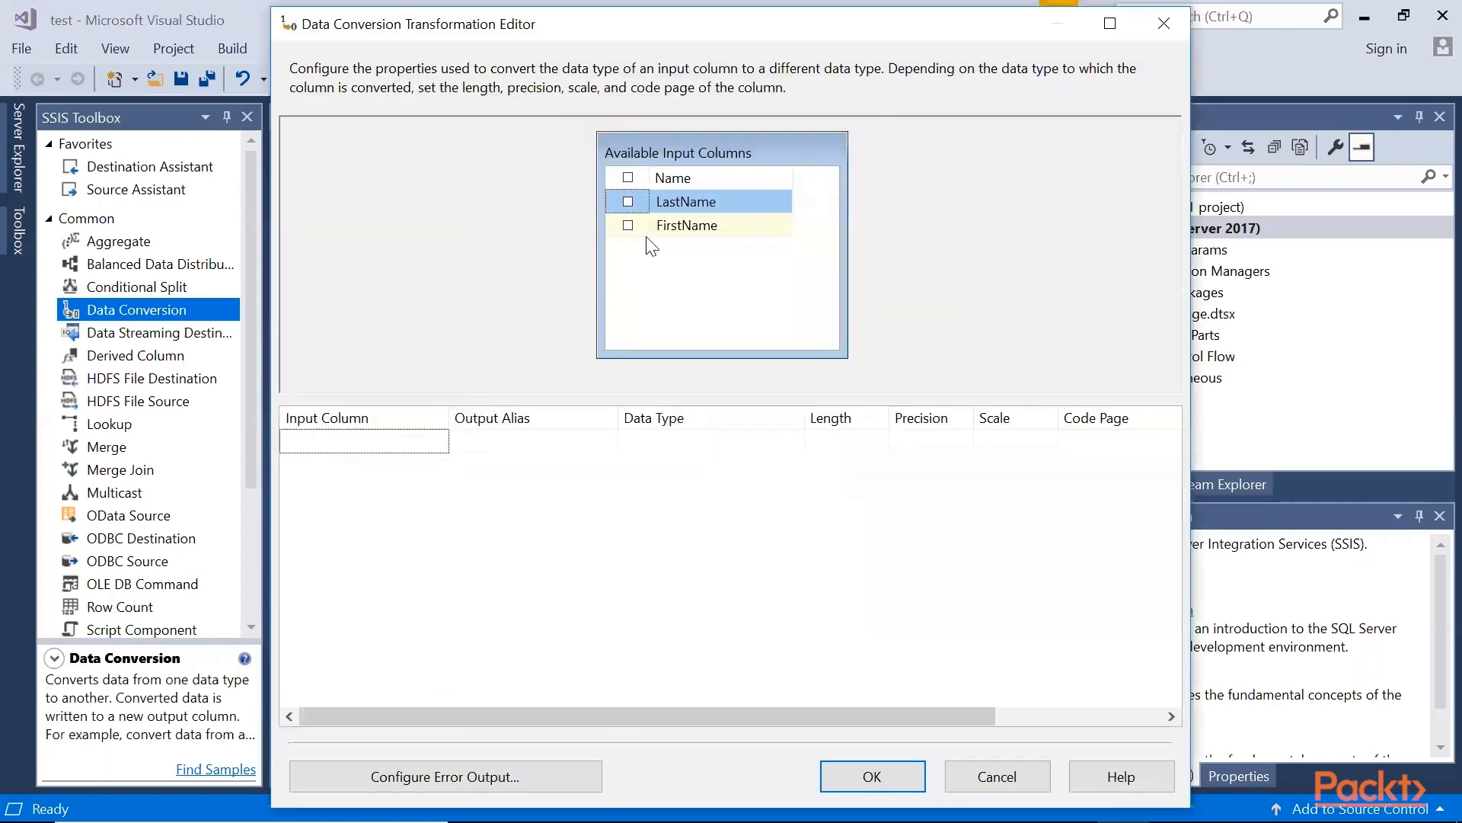
left_click(439, 445)
left_click(439, 442)
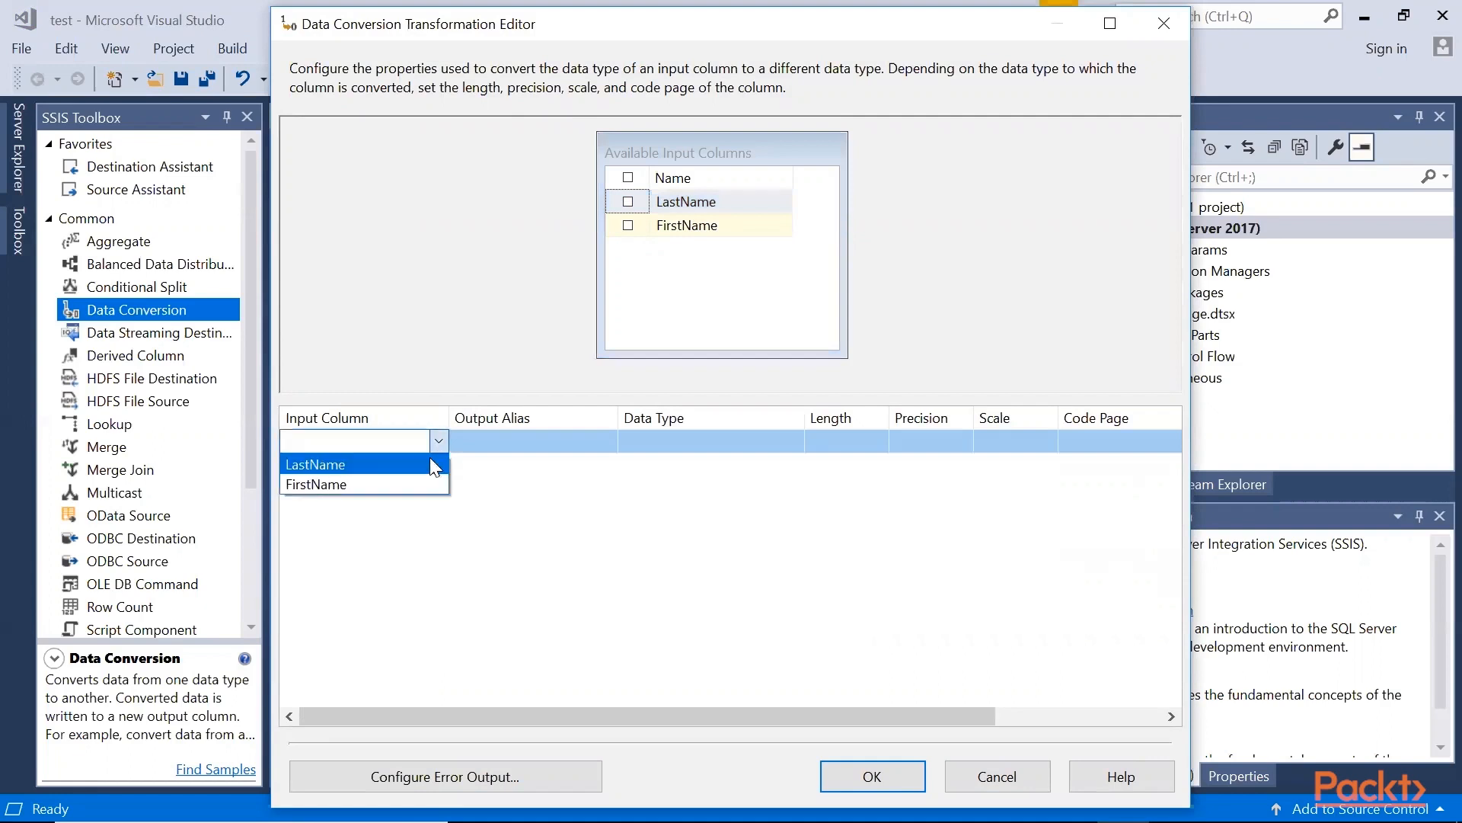
left_click(430, 464)
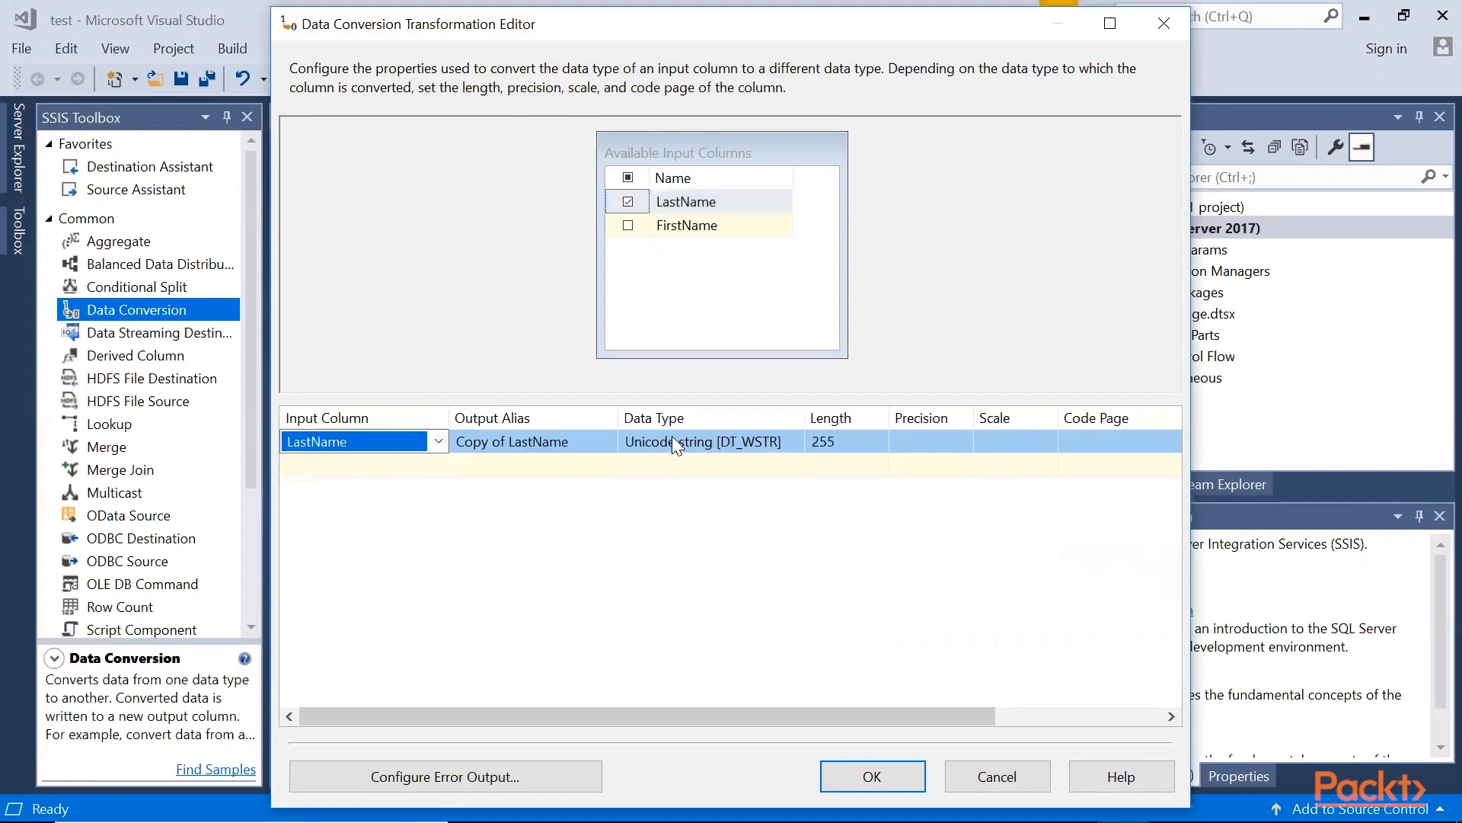
left_click(794, 442)
left_click(689, 480)
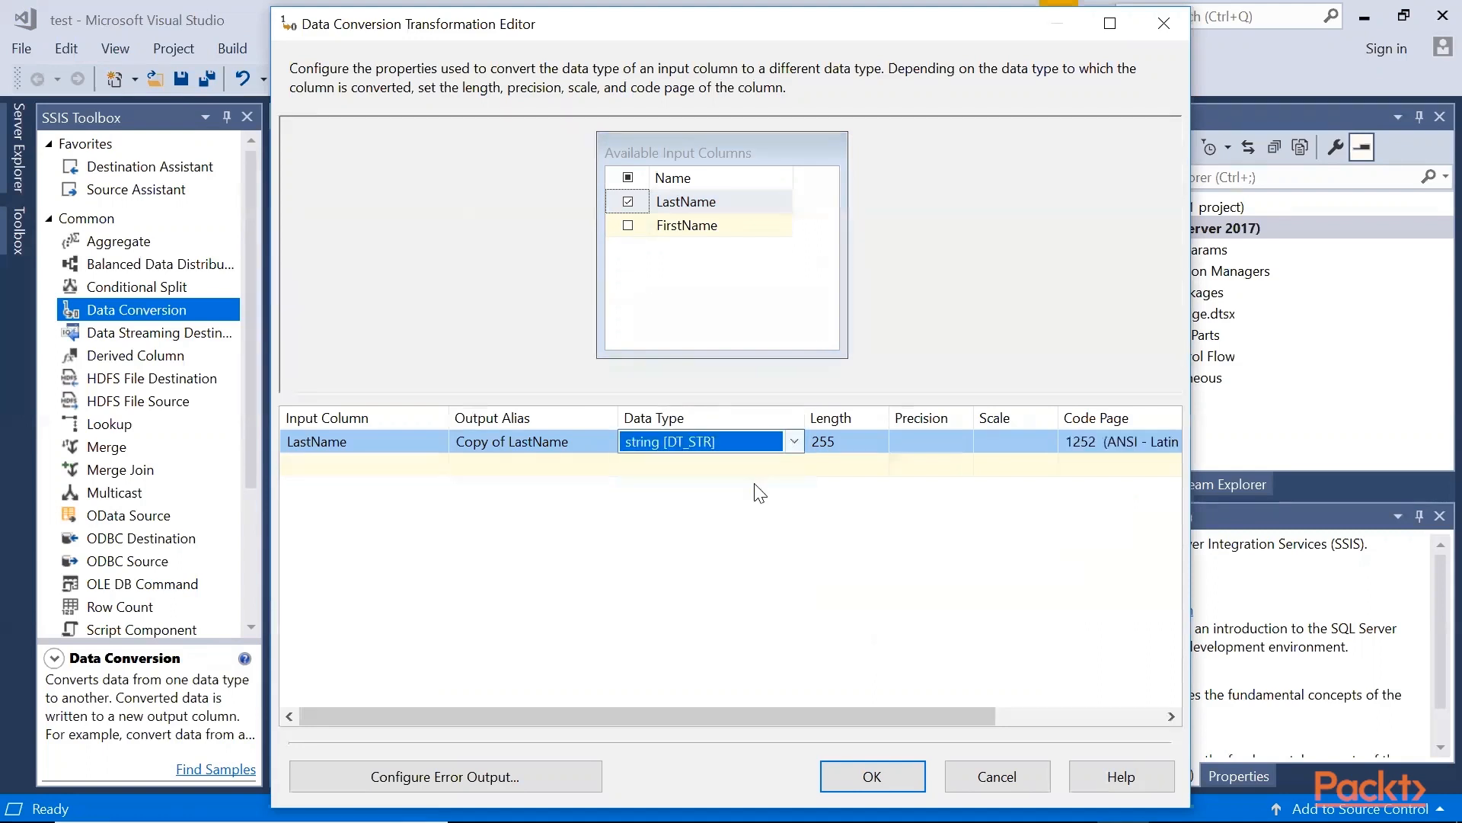
Add FirstName as a second conversion column with data type string [DT_STR] and apply the Data Conversion settings
left_click(446, 470)
left_click(439, 465)
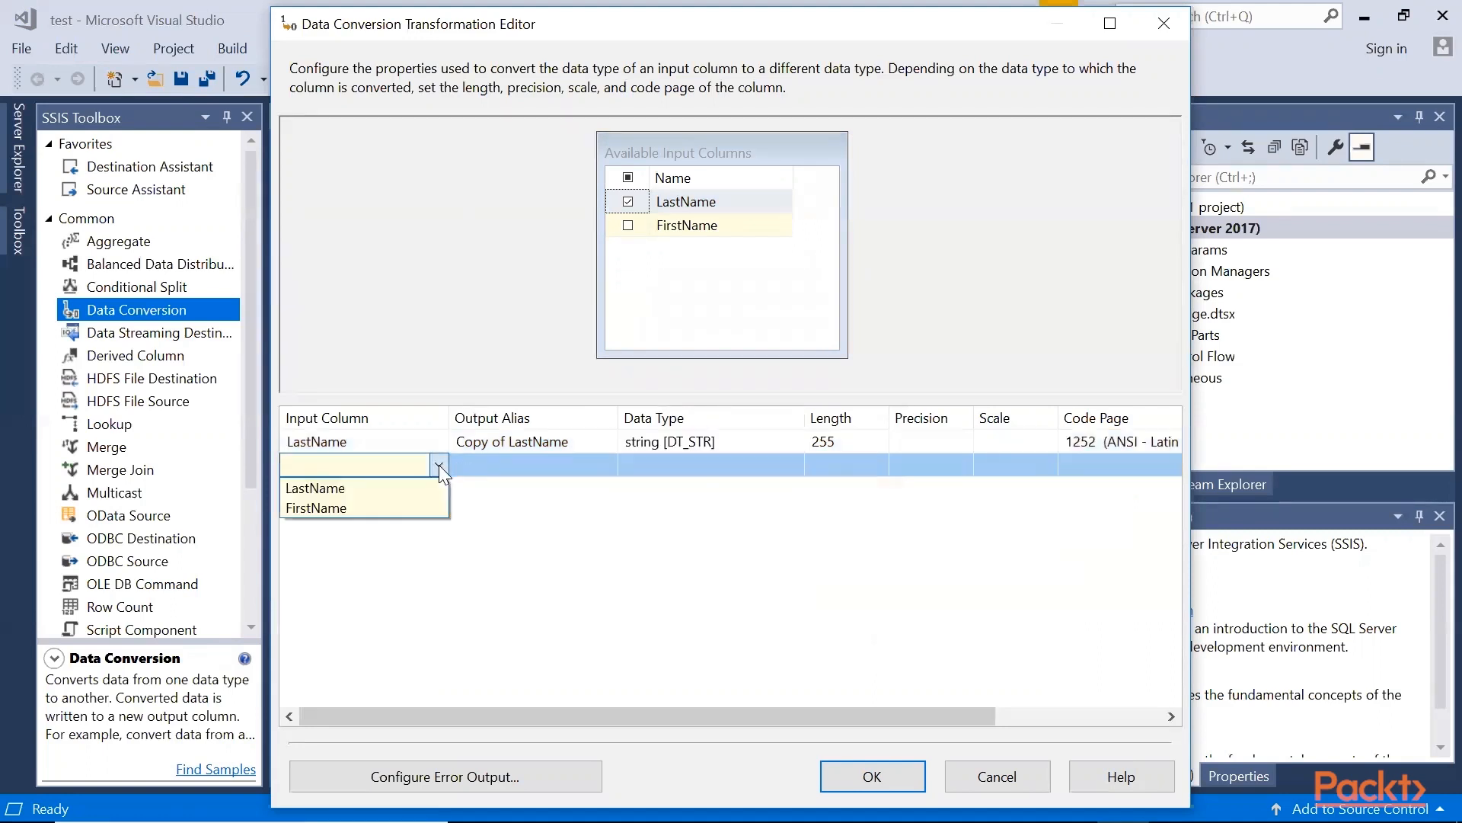
left_click(422, 509)
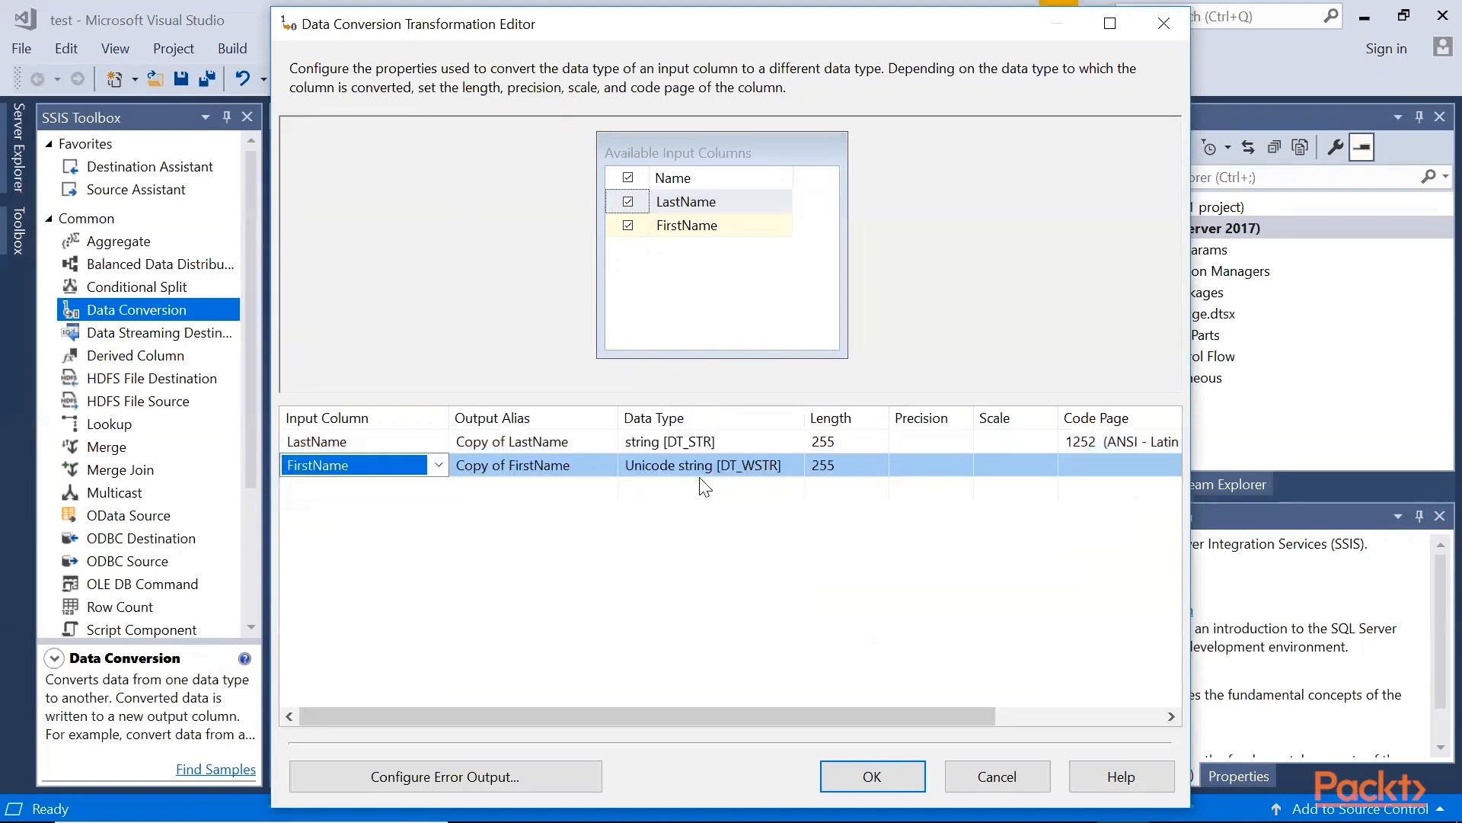
left_click(798, 463)
left_click(771, 506)
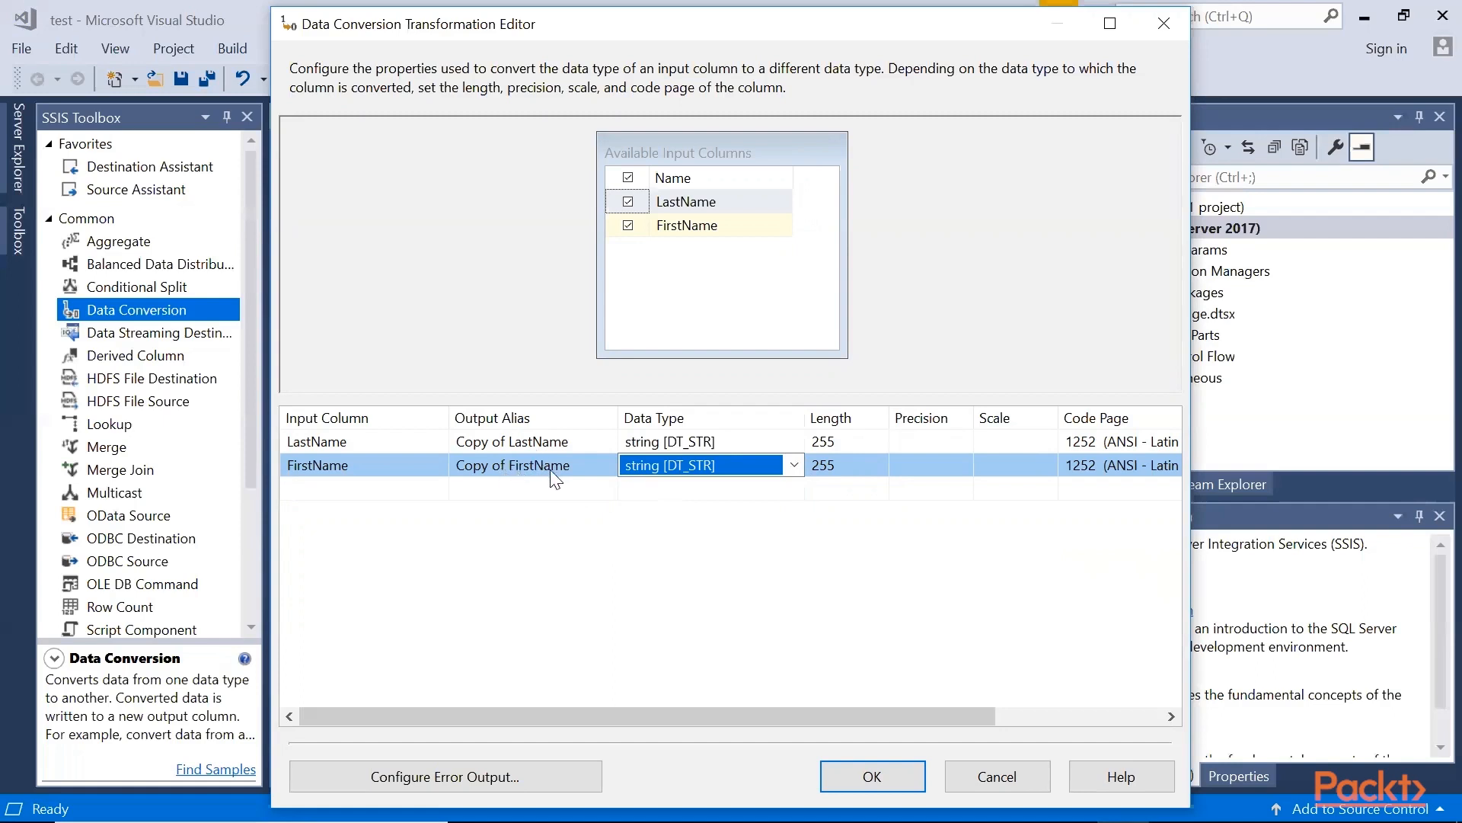
left_click(871, 777)
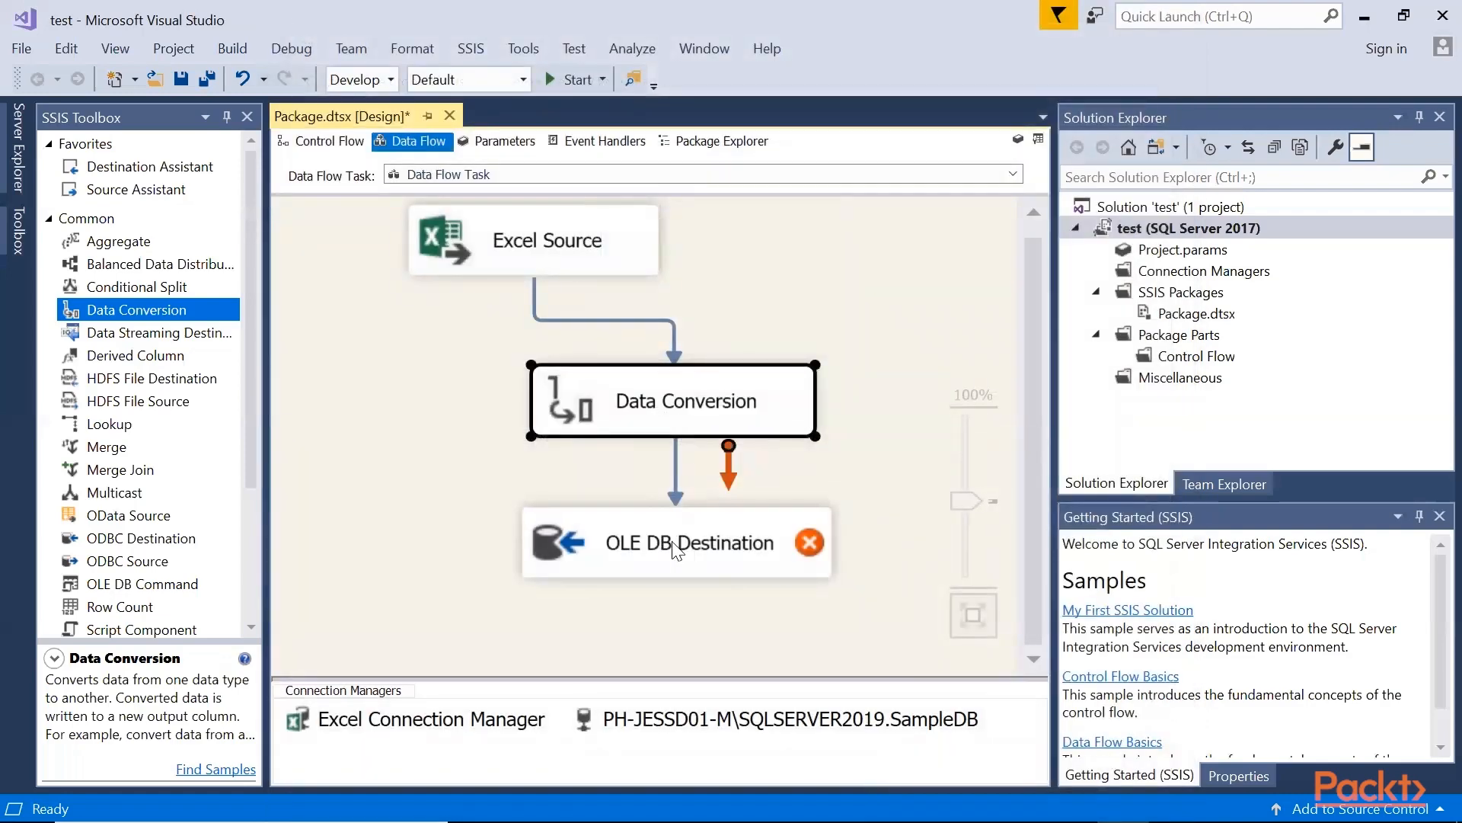
In the OLE DB Destination's mappings, map the Copy of FirstName input column to the FirstName destination column
mouse_move(670, 547)
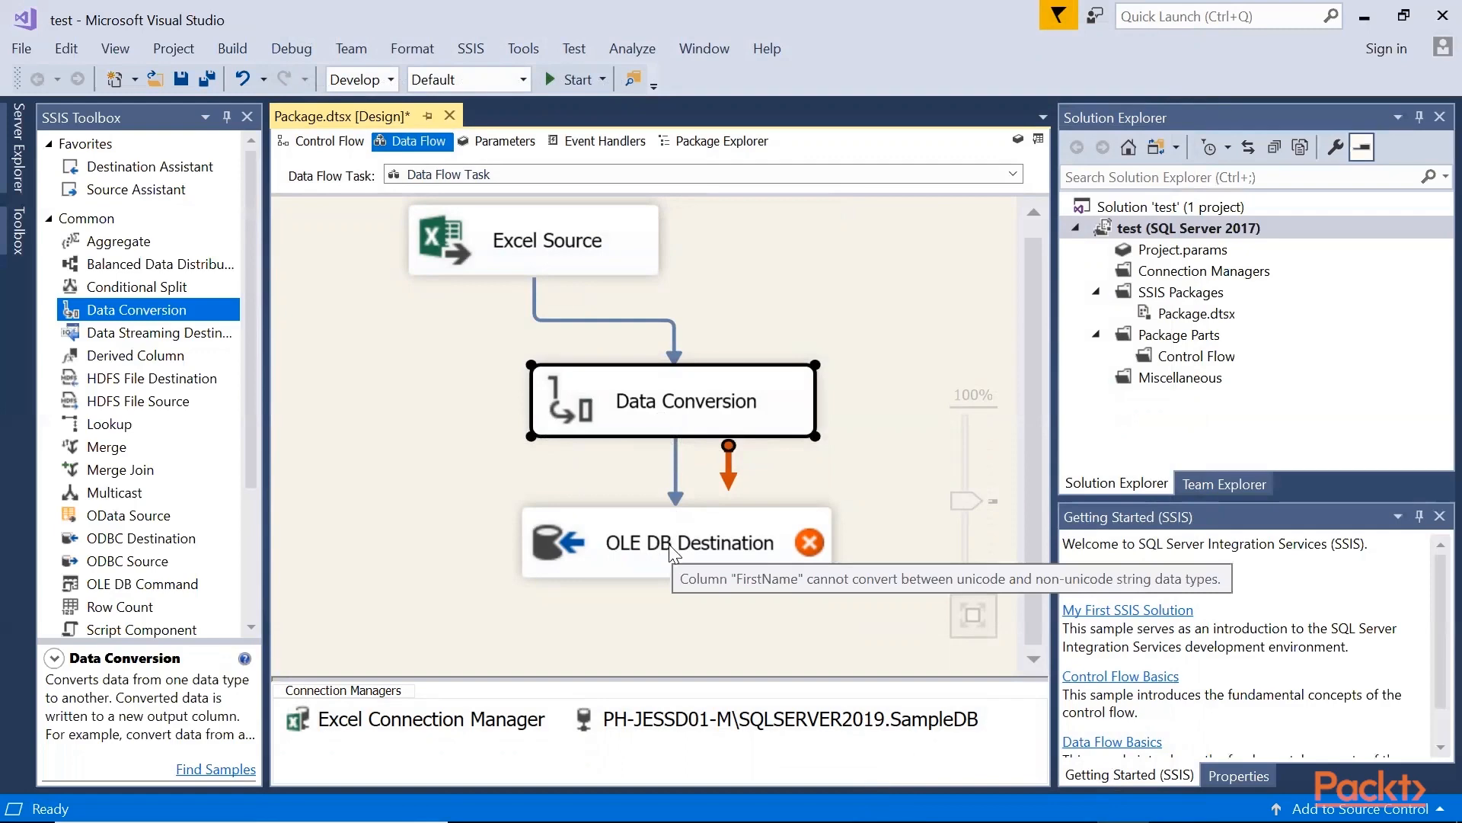
double_click(670, 545)
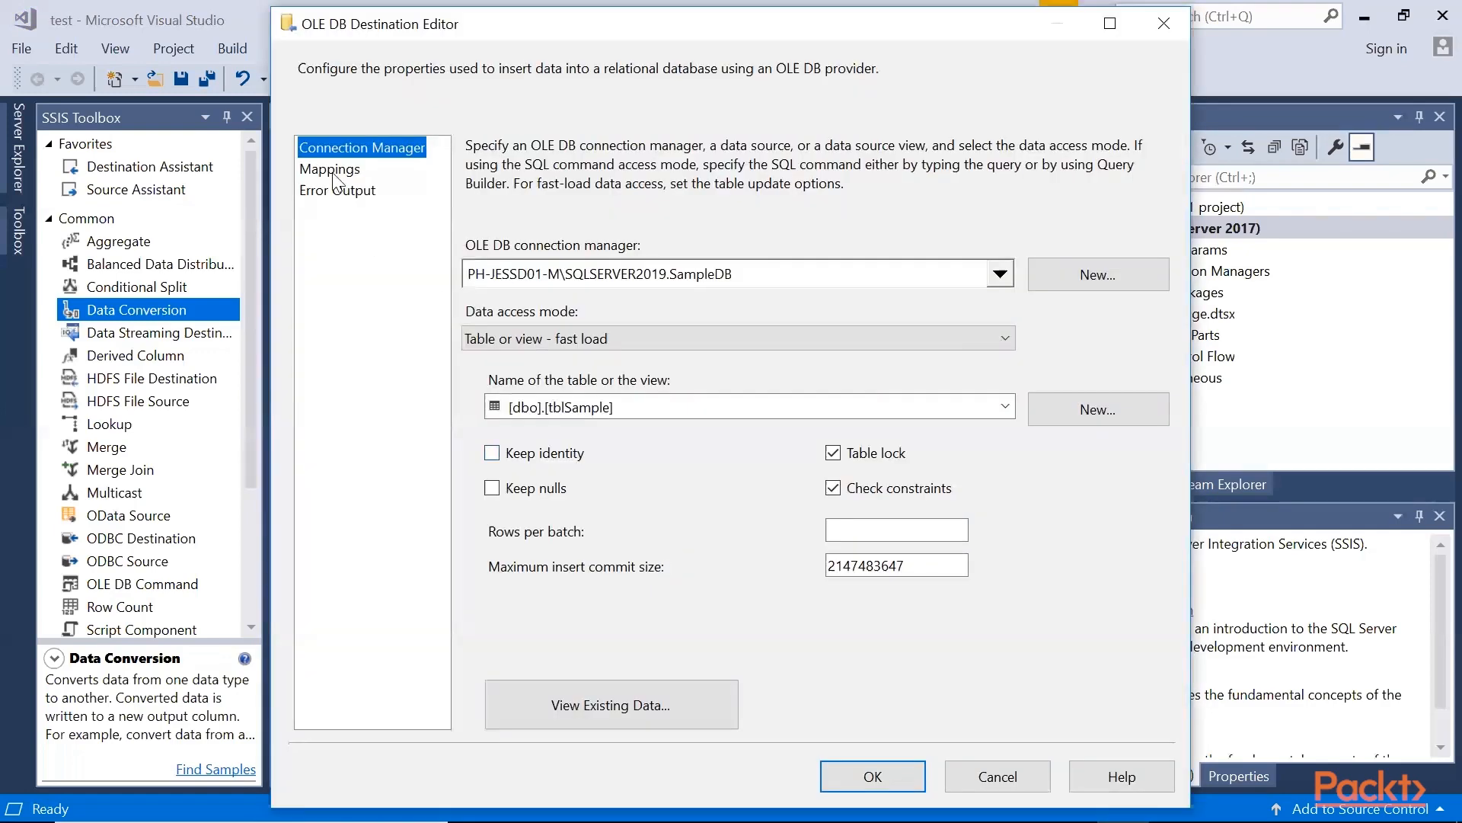
left_click(333, 171)
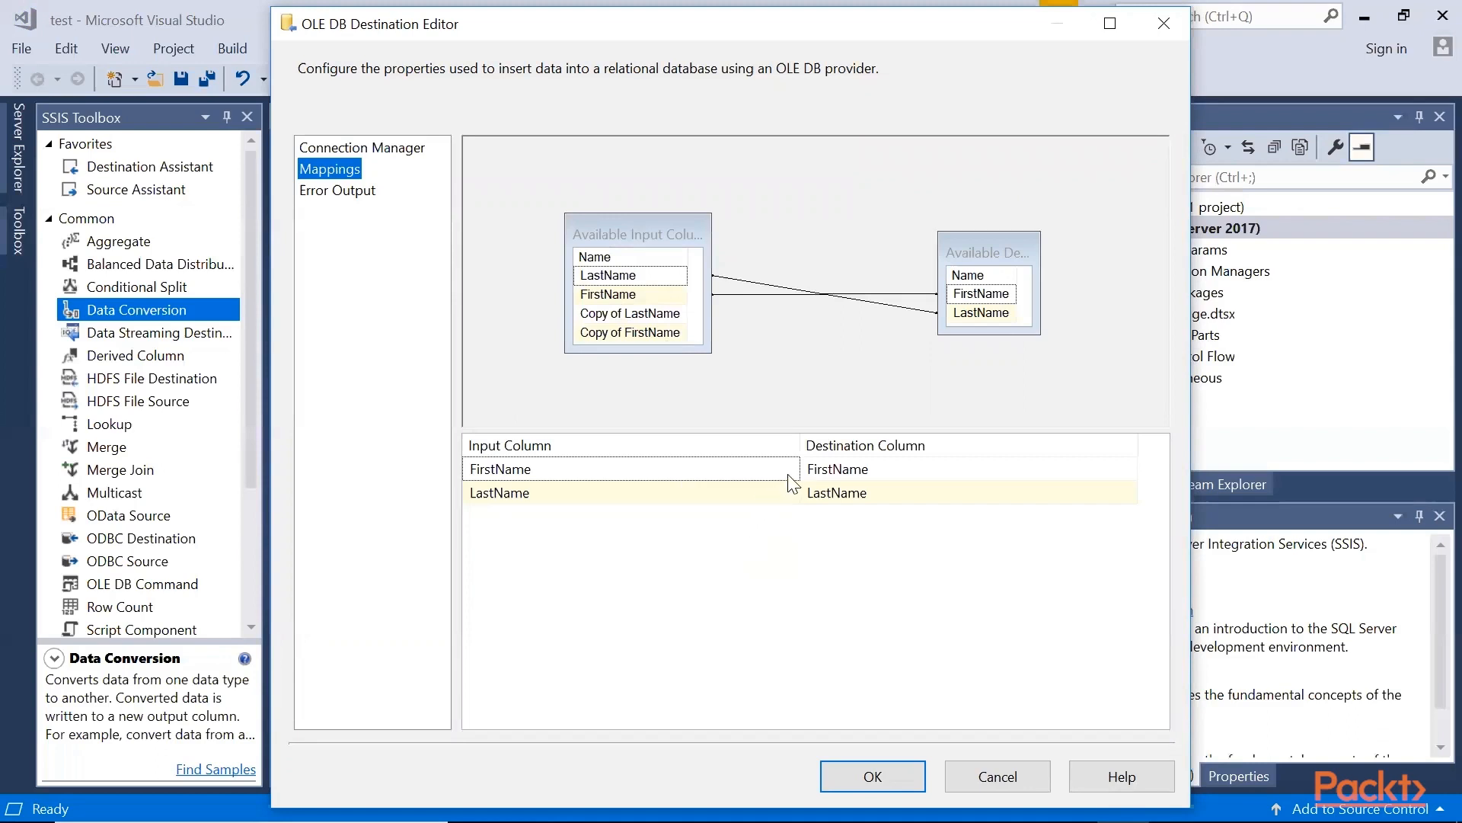
mouse_move(790, 482)
left_click(789, 469)
left_click(789, 469)
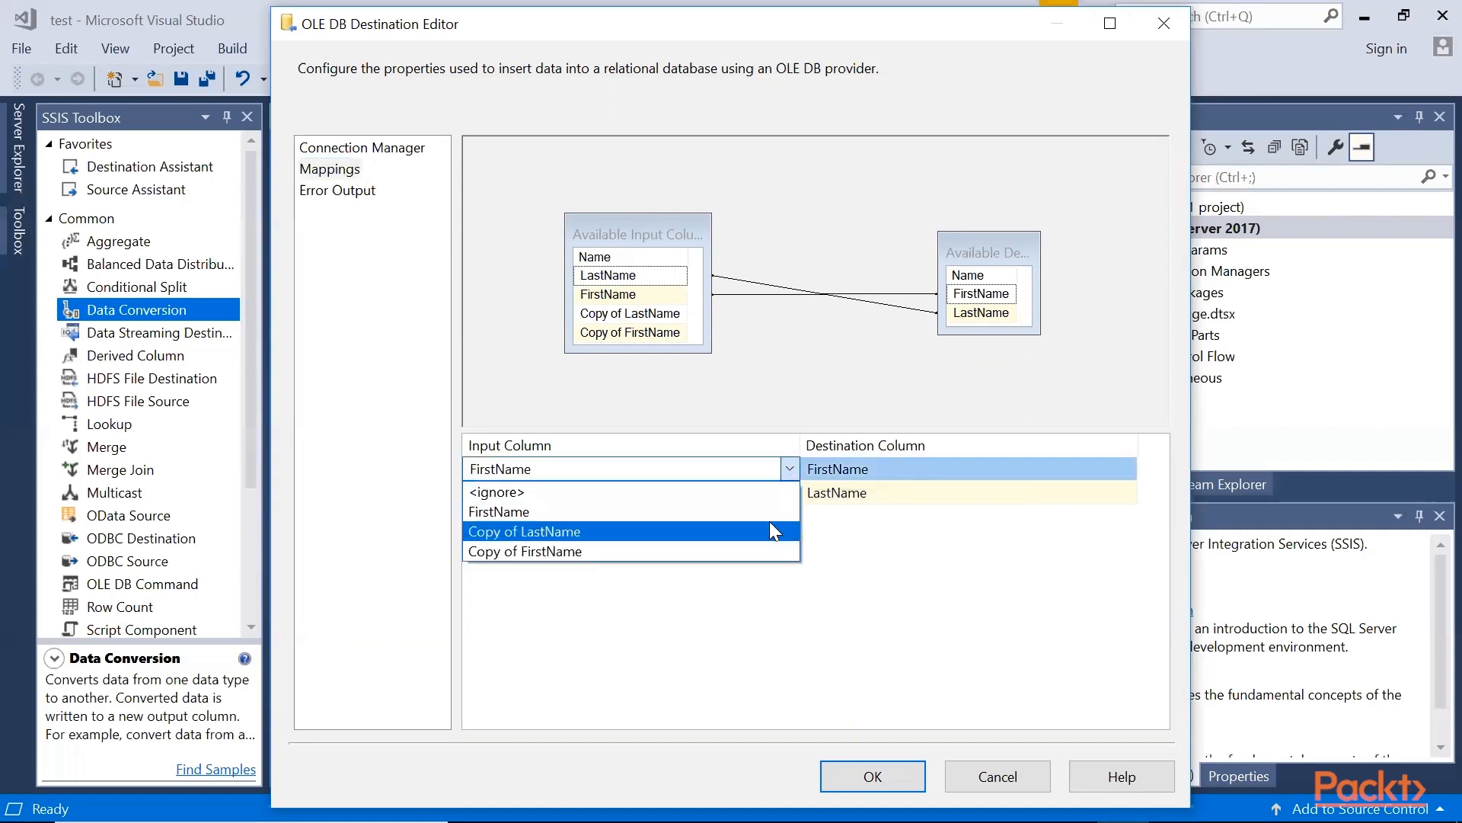
left_click(766, 550)
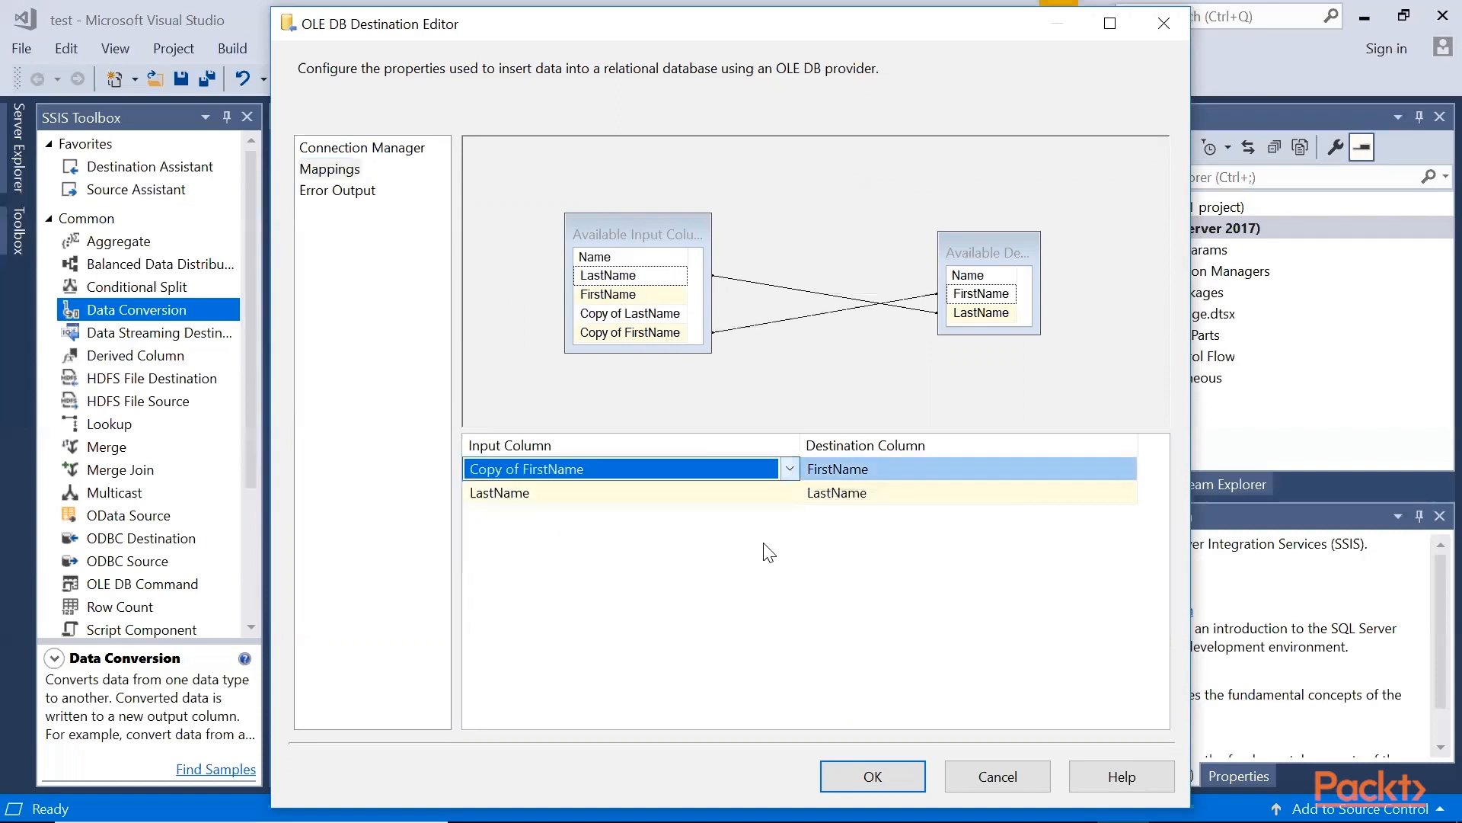
Map the Copy of LastName input column to the LastName destination column and apply the OLE DB Destination settings
left_click(789, 493)
left_click(789, 493)
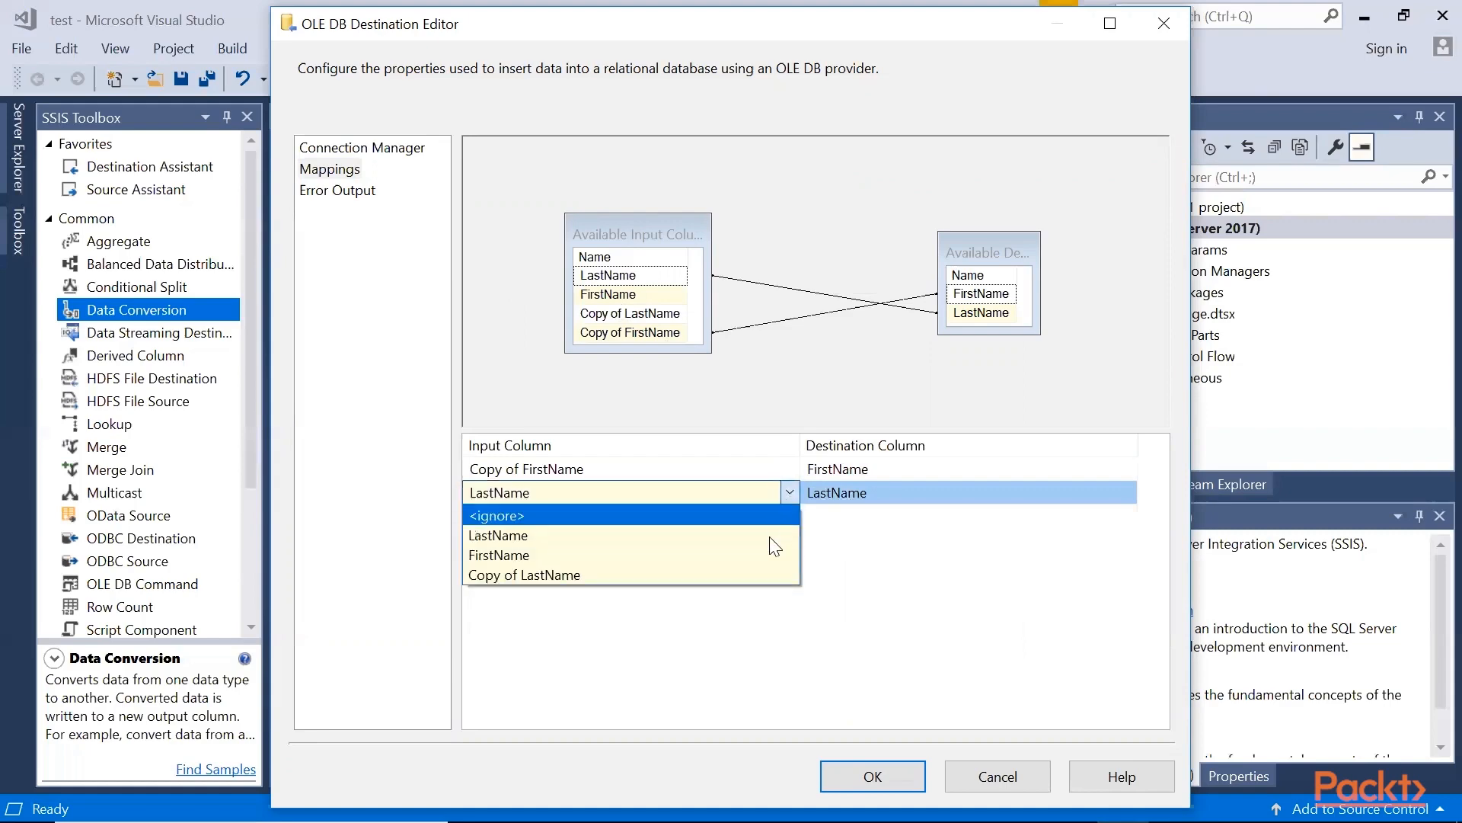
left_click(758, 574)
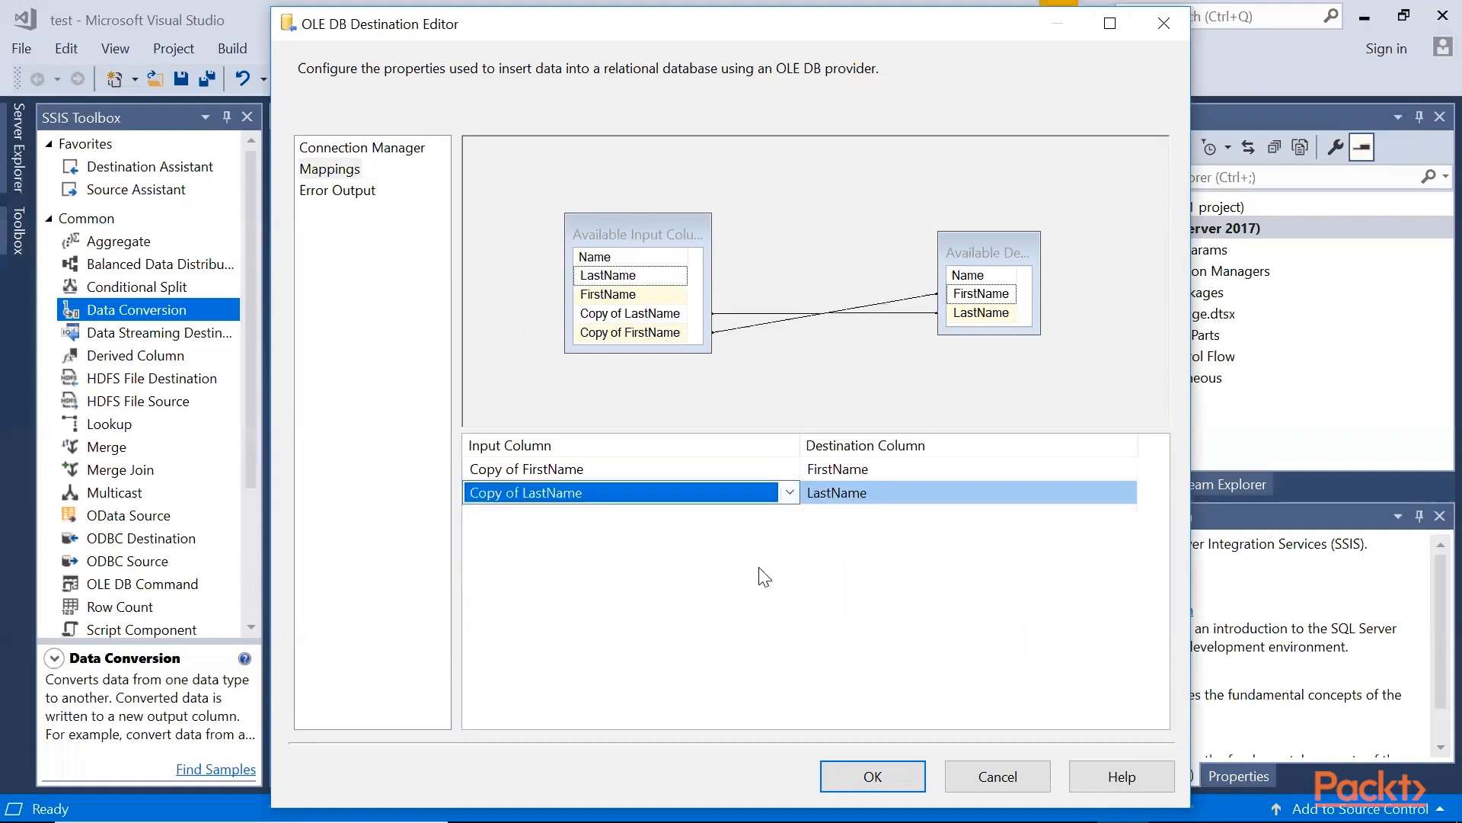
left_click(859, 770)
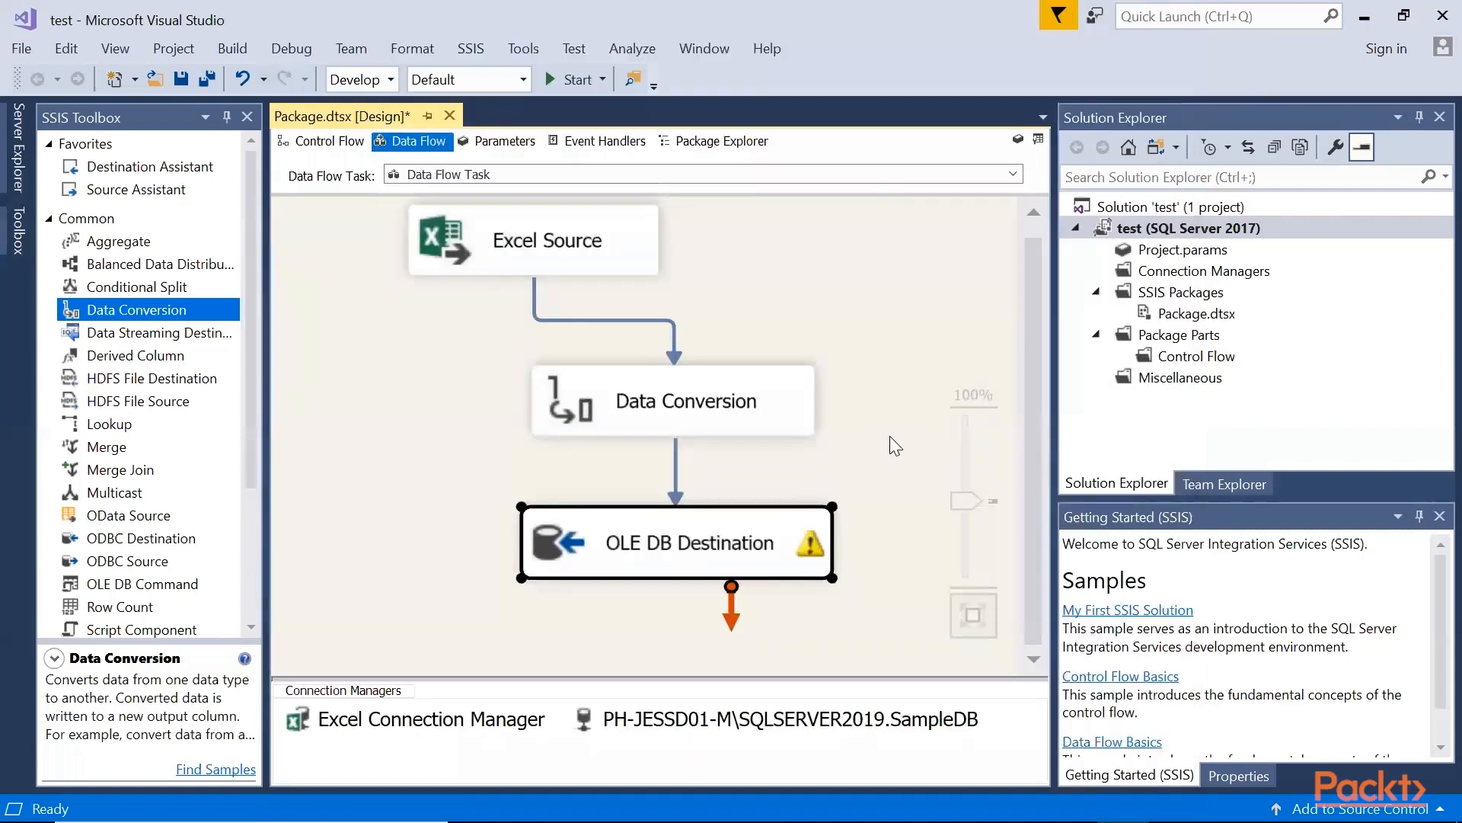
left_click(889, 436)
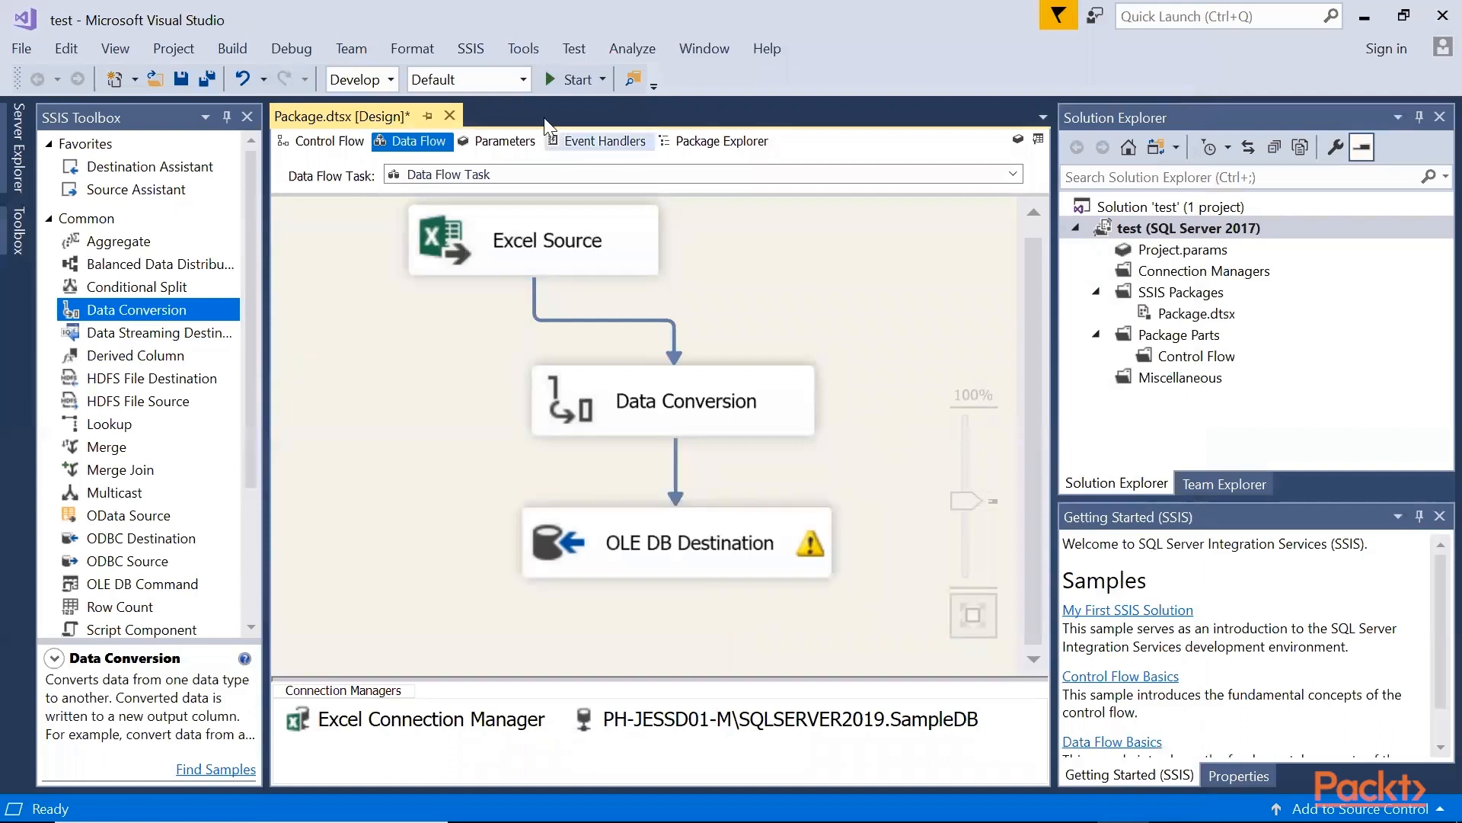
Run the package in debug mode and close the debugging tool windows to reveal the full data flow
left_click(561, 80)
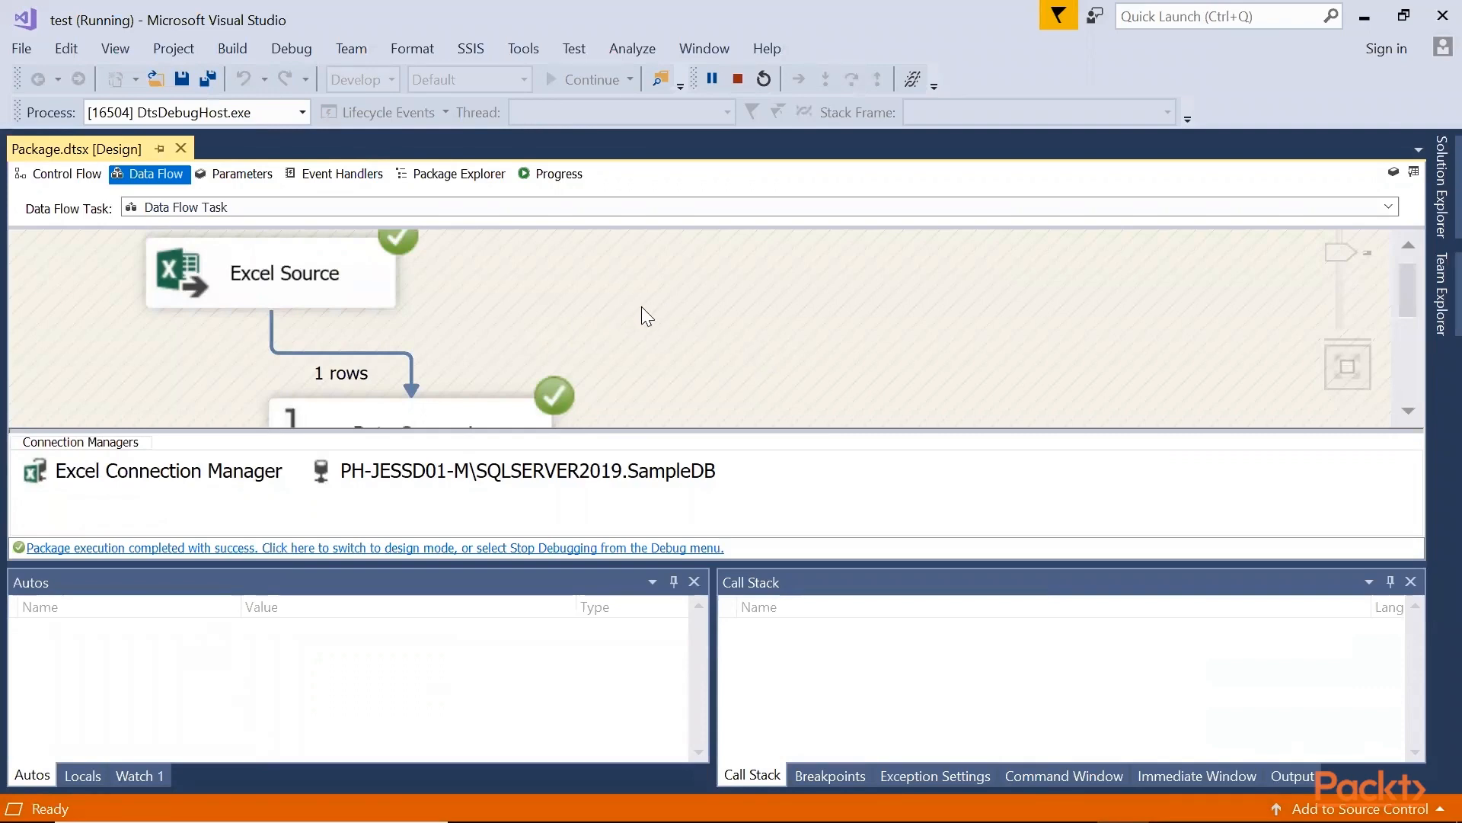
left_click(1410, 582)
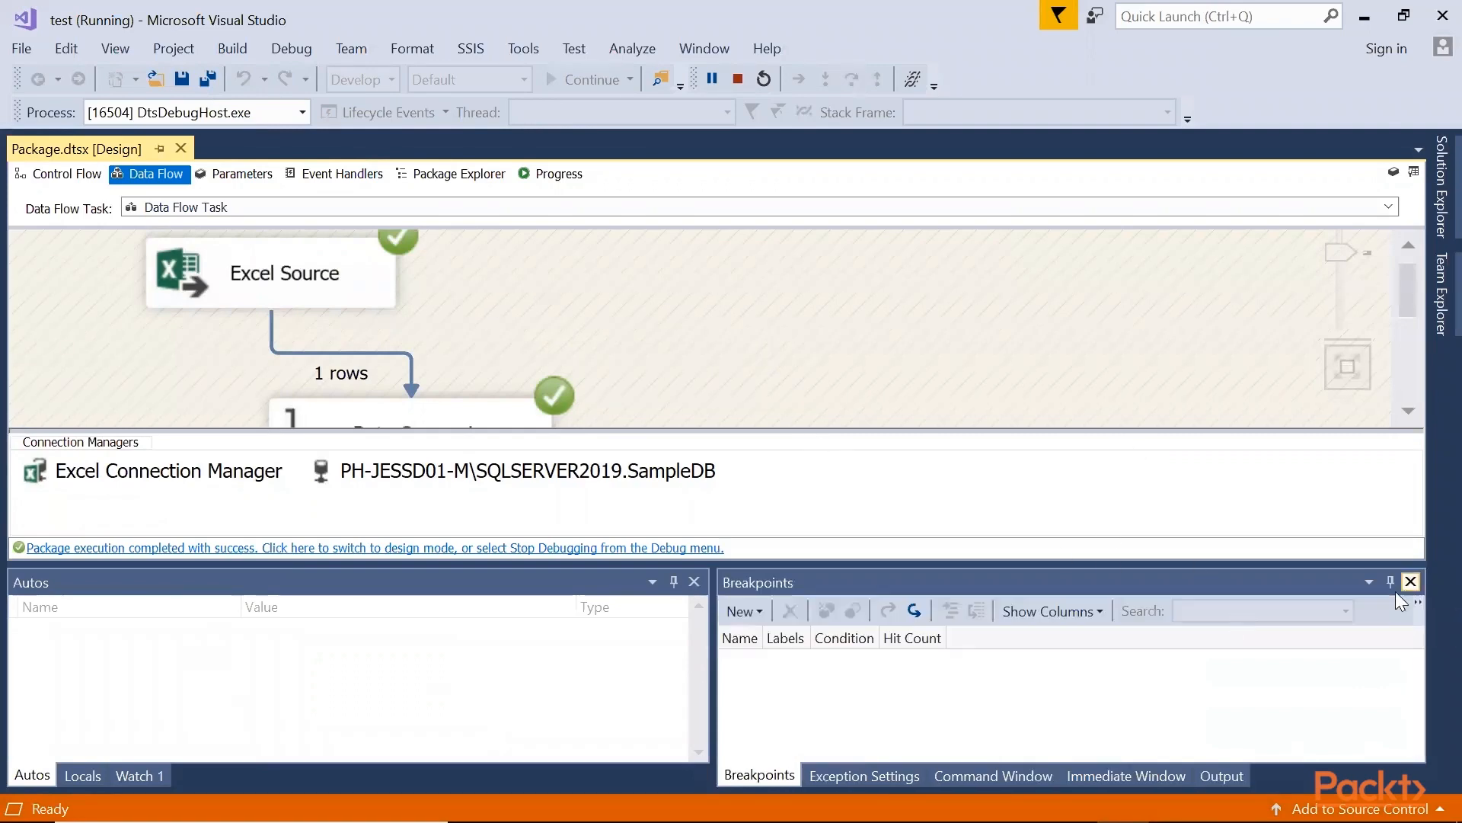
left_click(695, 583)
left_click(1411, 584)
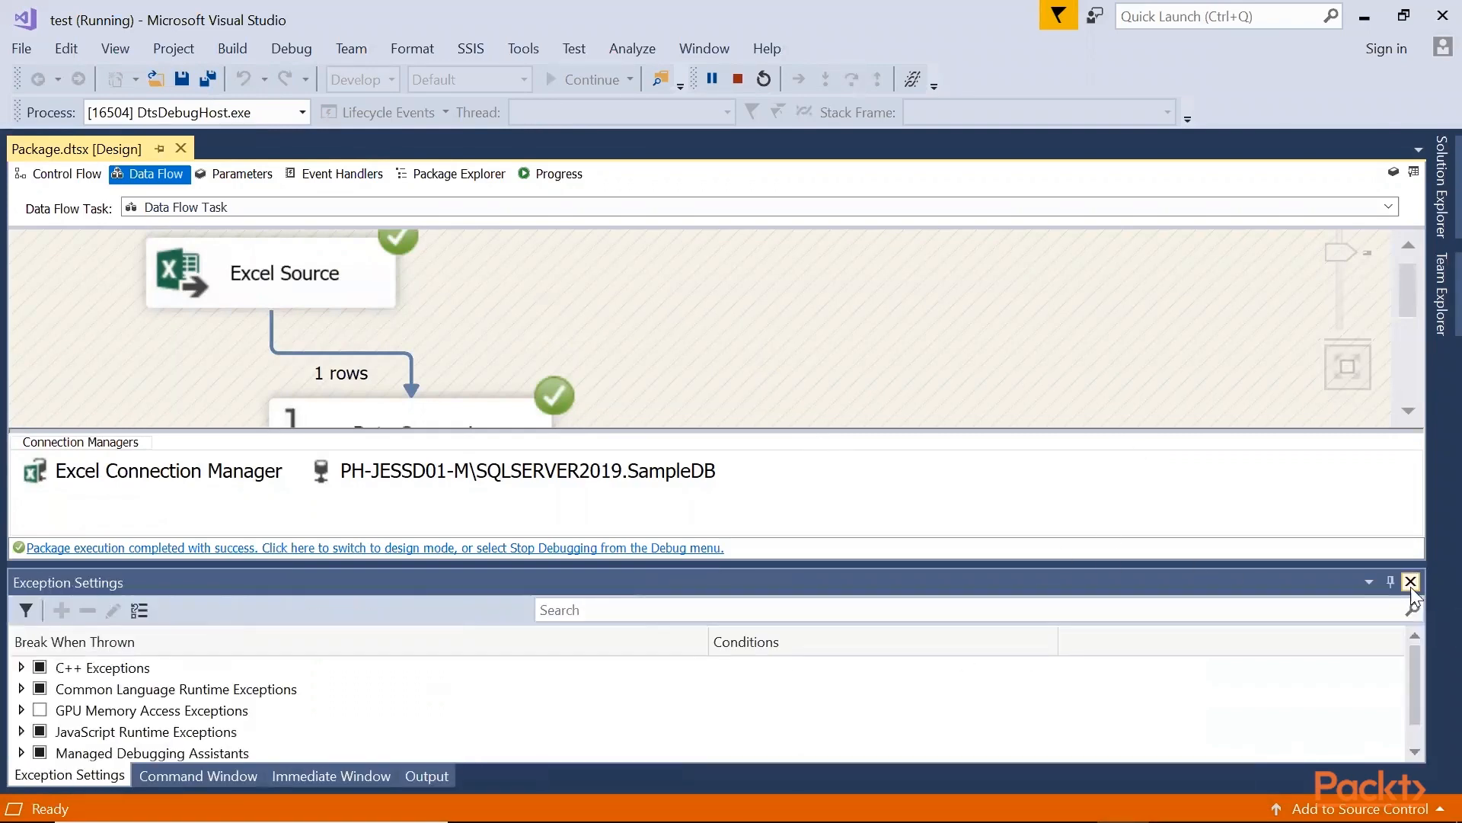
left_click(1410, 584)
left_click(1411, 583)
left_click(1411, 583)
left_click(1410, 584)
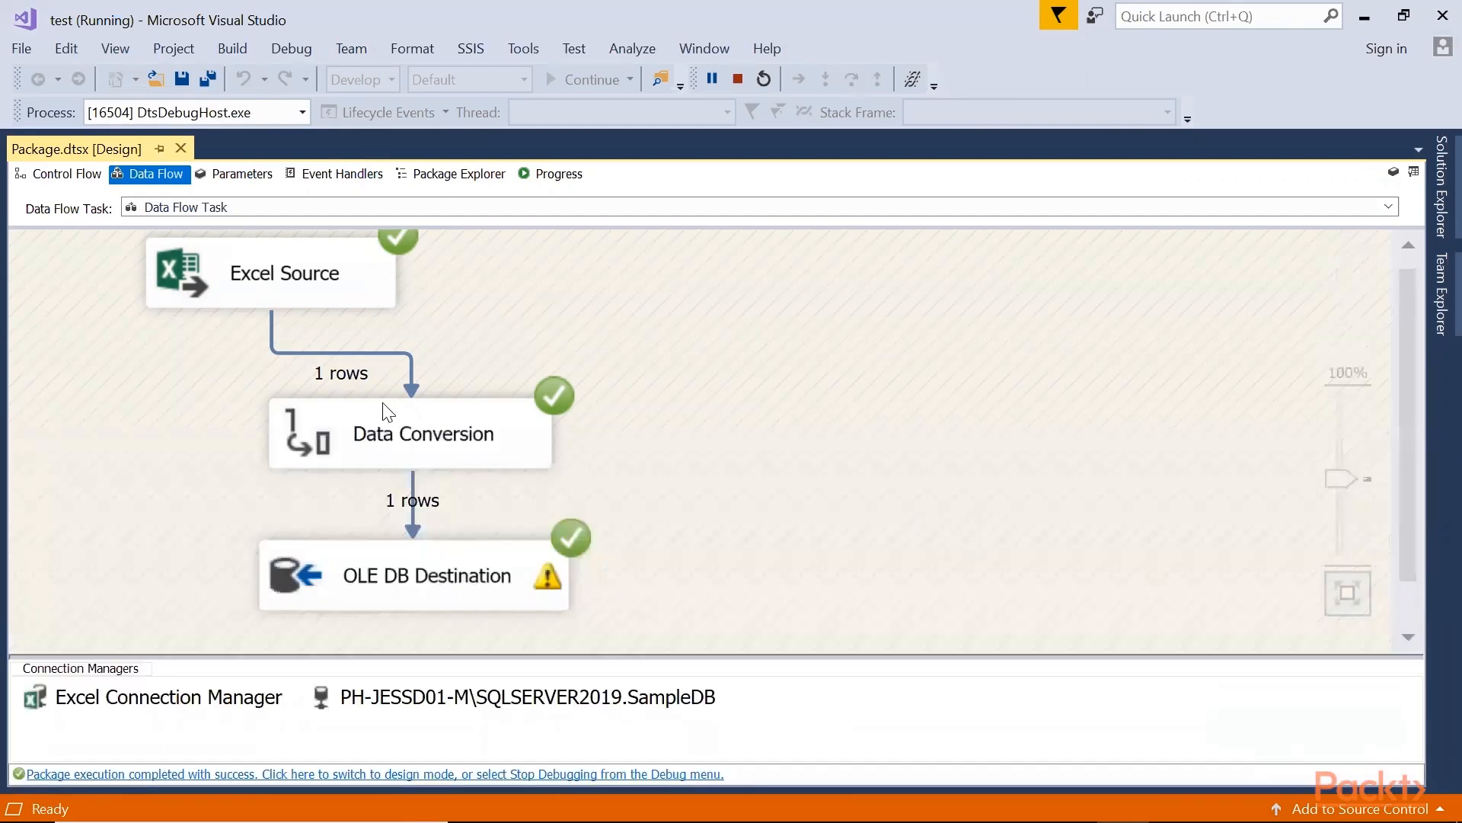
Switch to SQL Server Management Studio and open the top 200 rows of dbo.tblSample to check the loaded data
mouse_move(1069, 821)
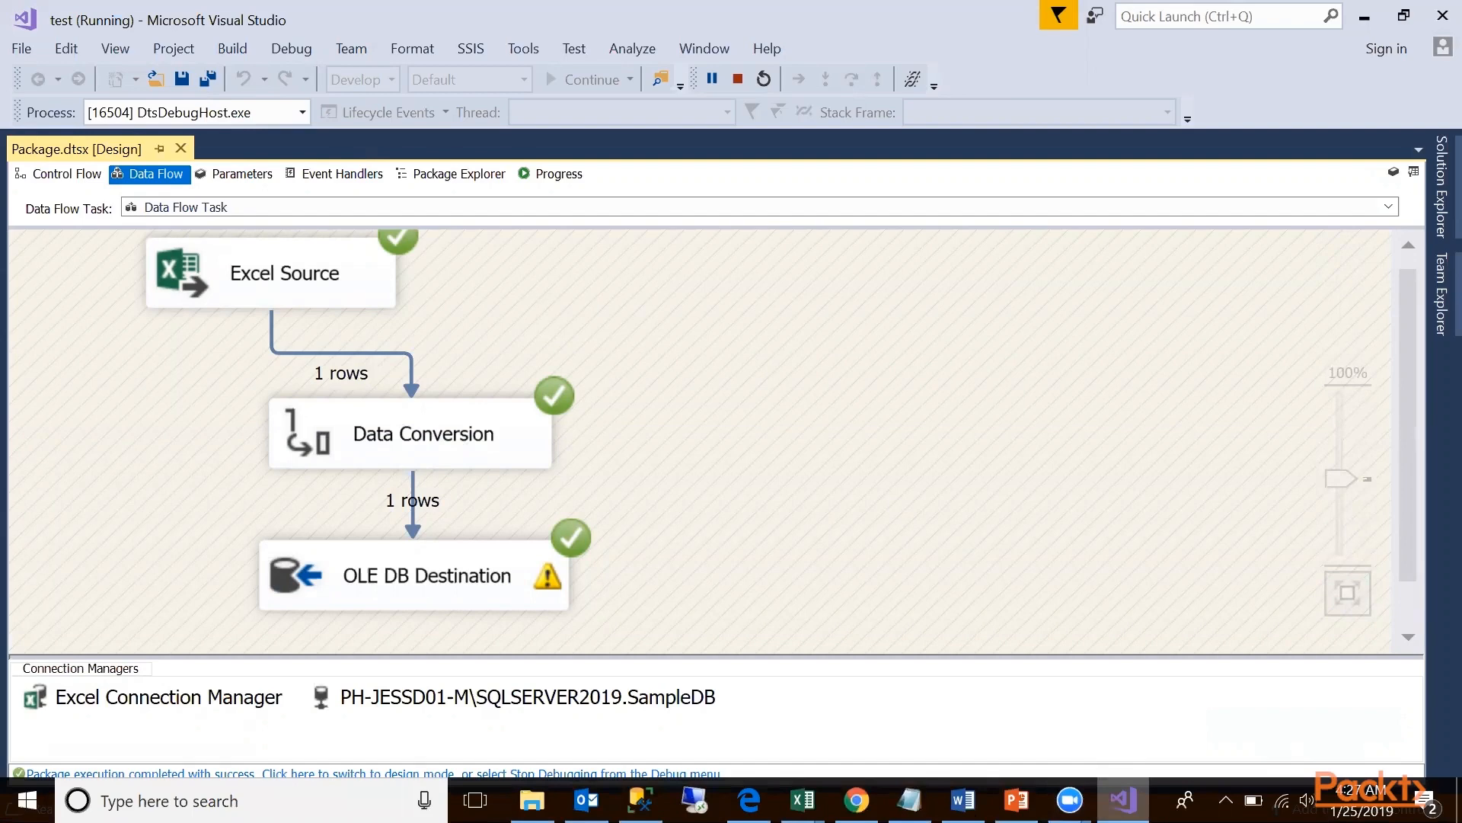
left_click(641, 800)
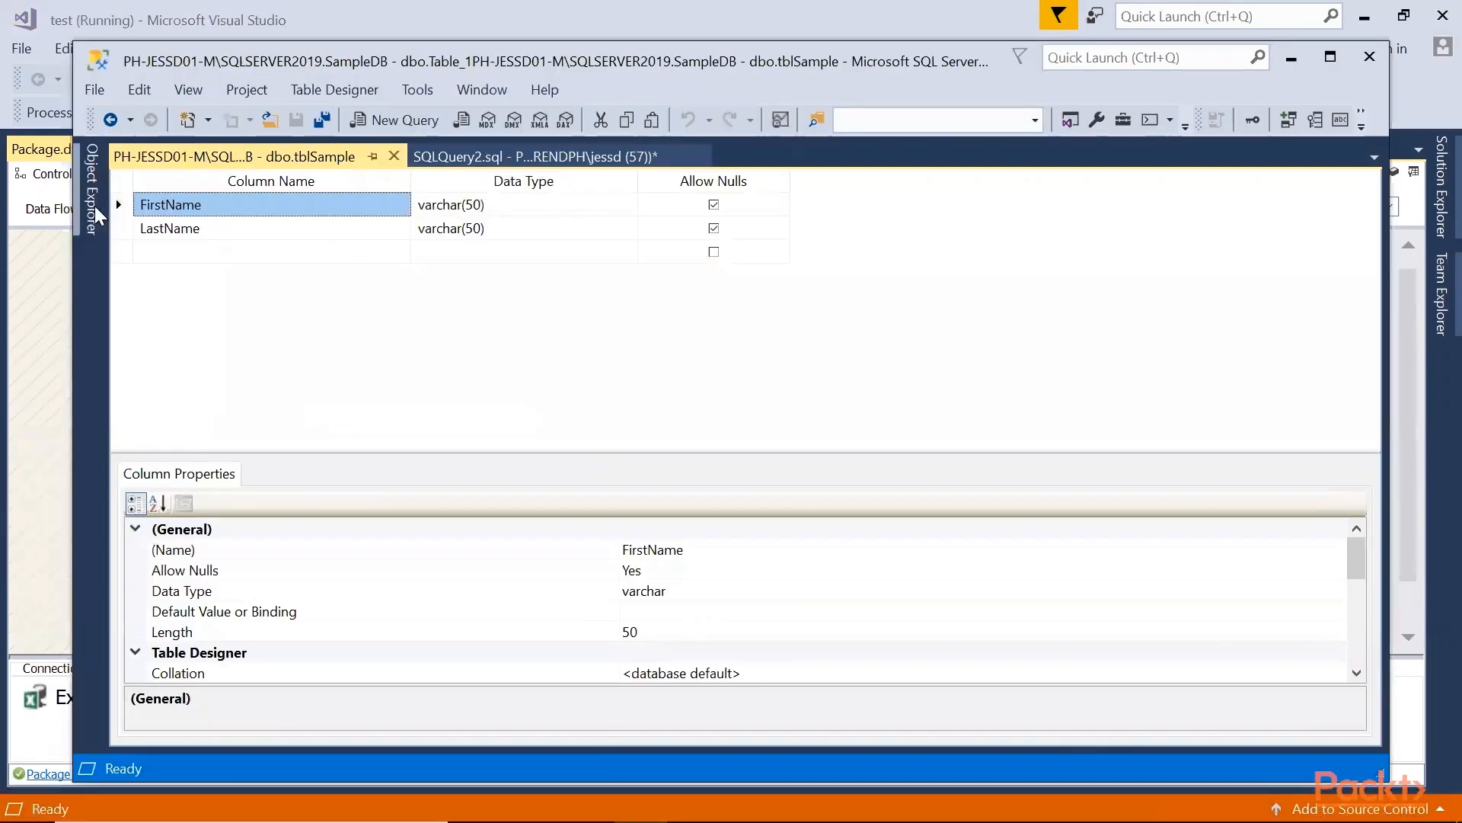
left_click(93, 210)
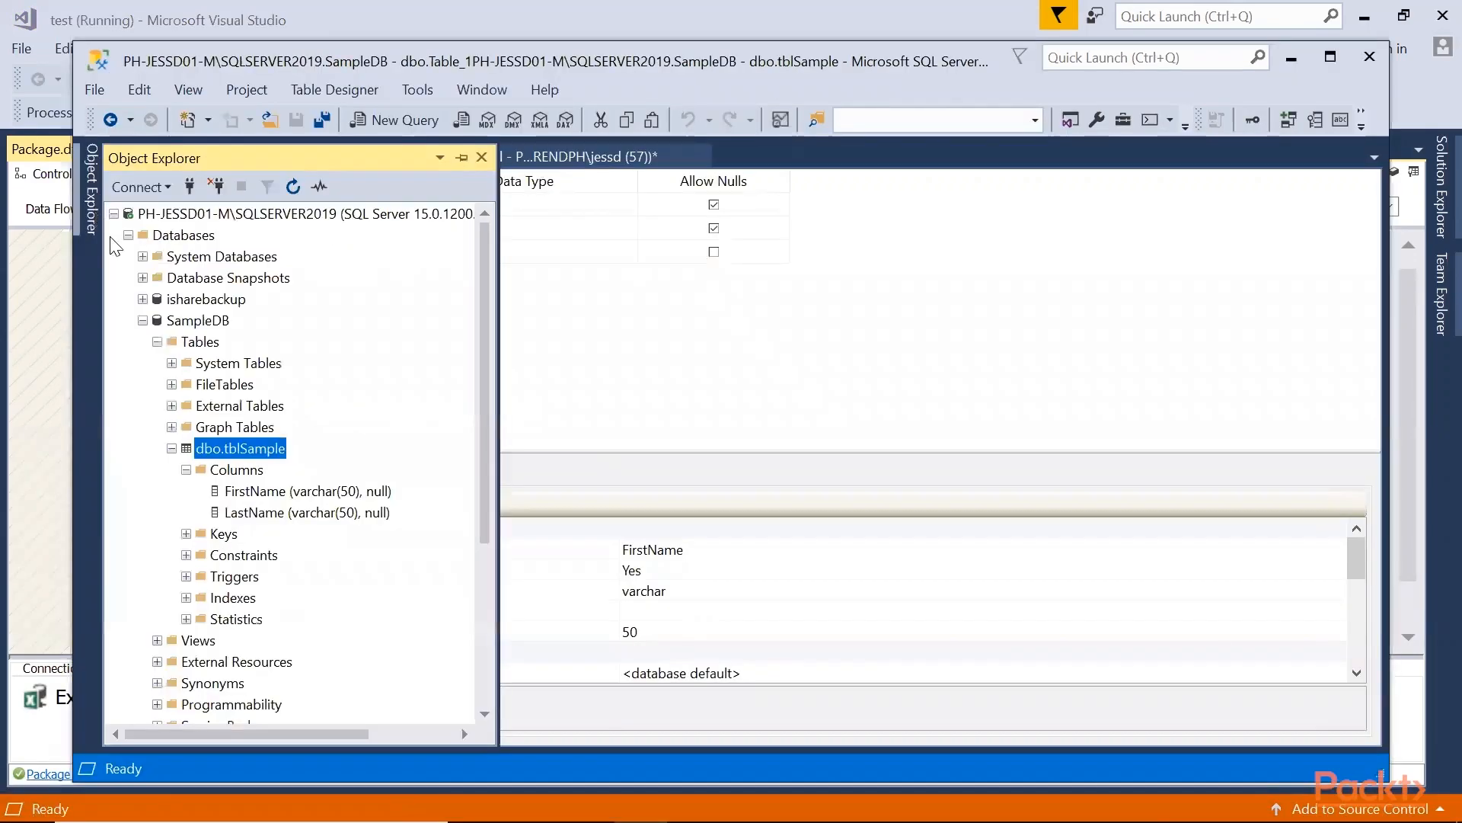
right_click(257, 450)
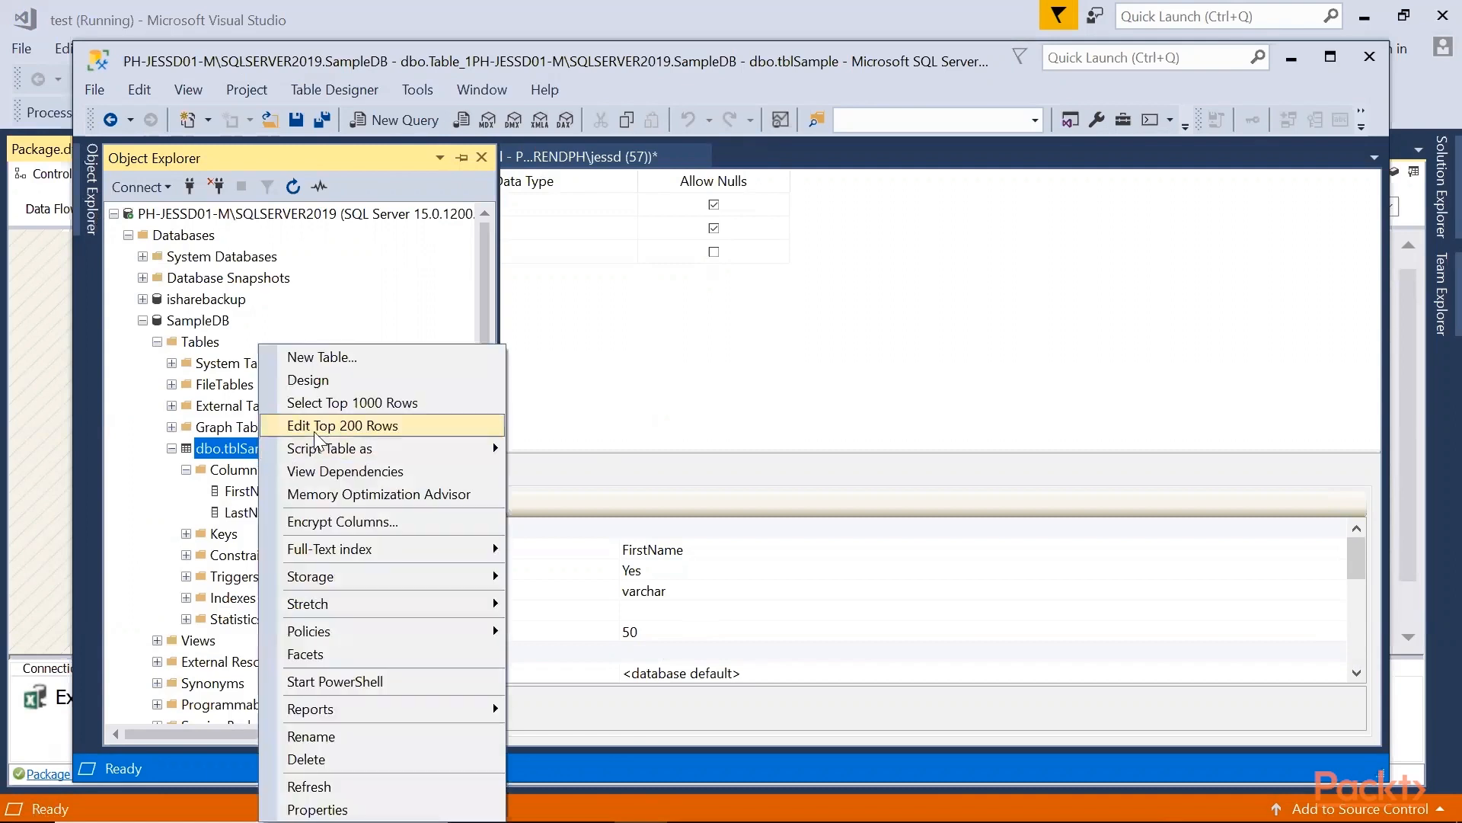
left_click(320, 337)
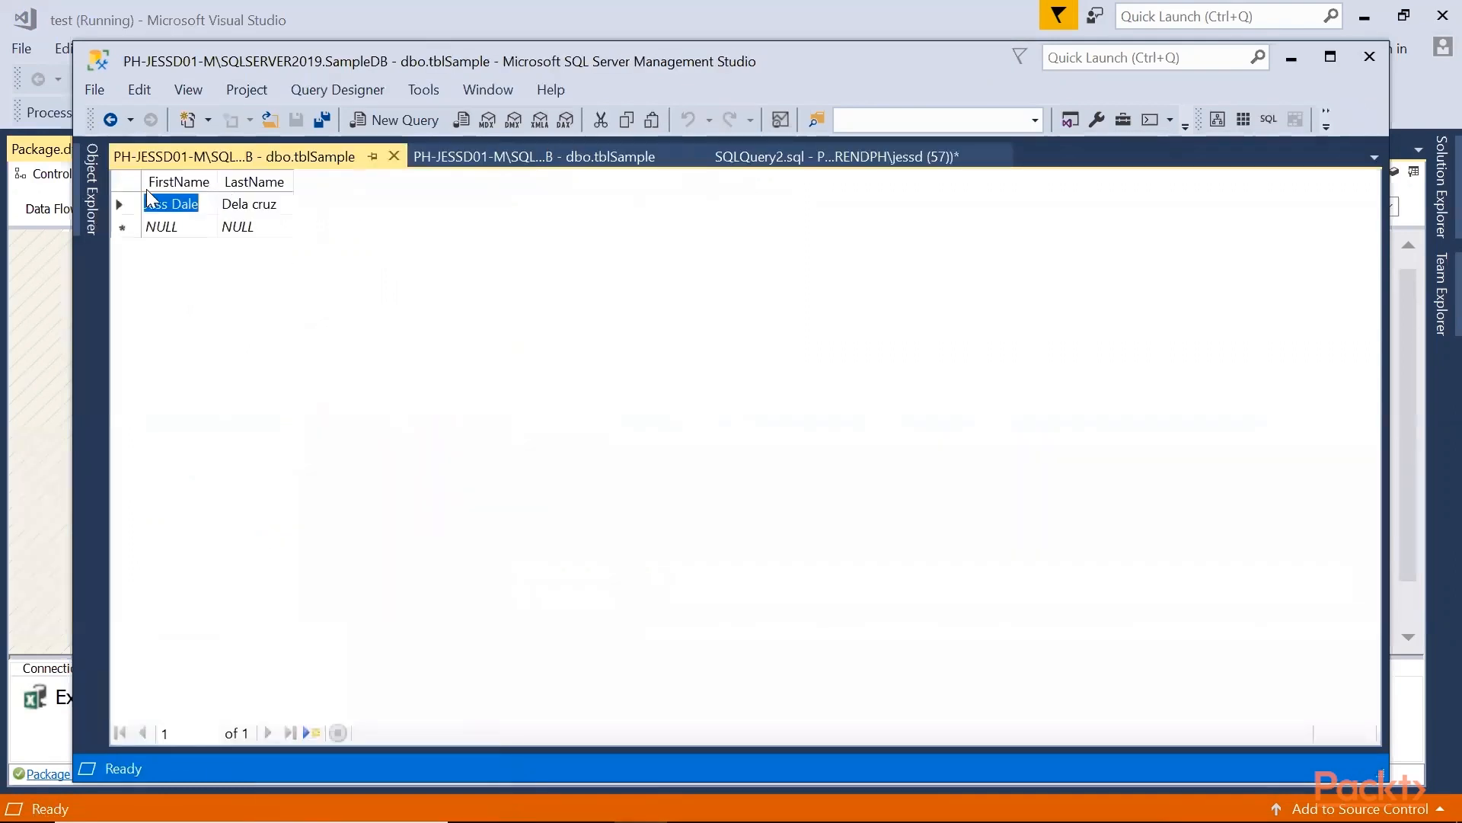
left_click(273, 235)
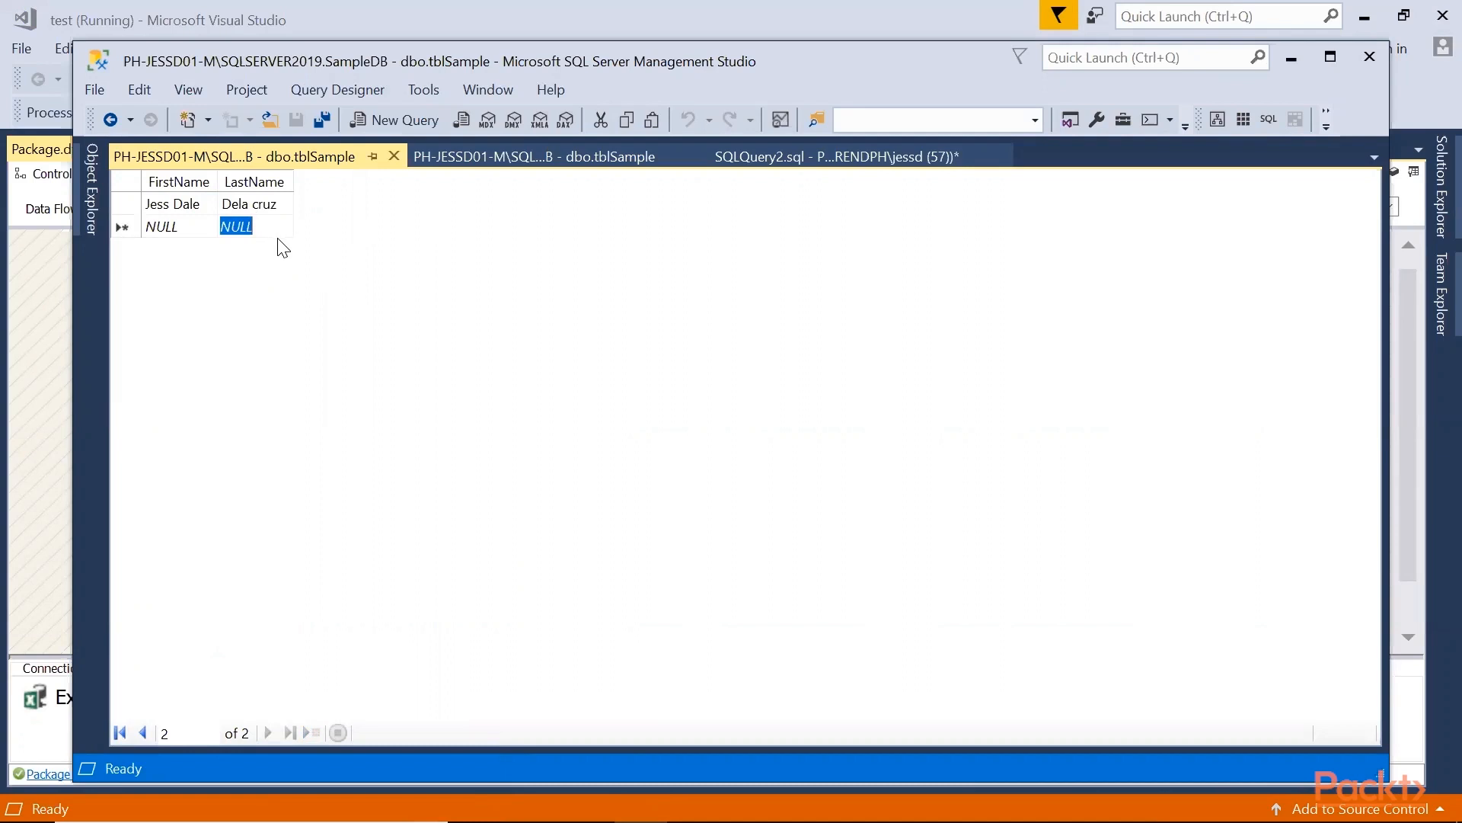
Switch back to Visual Studio and stop debugging the package
key("alt+Tab")
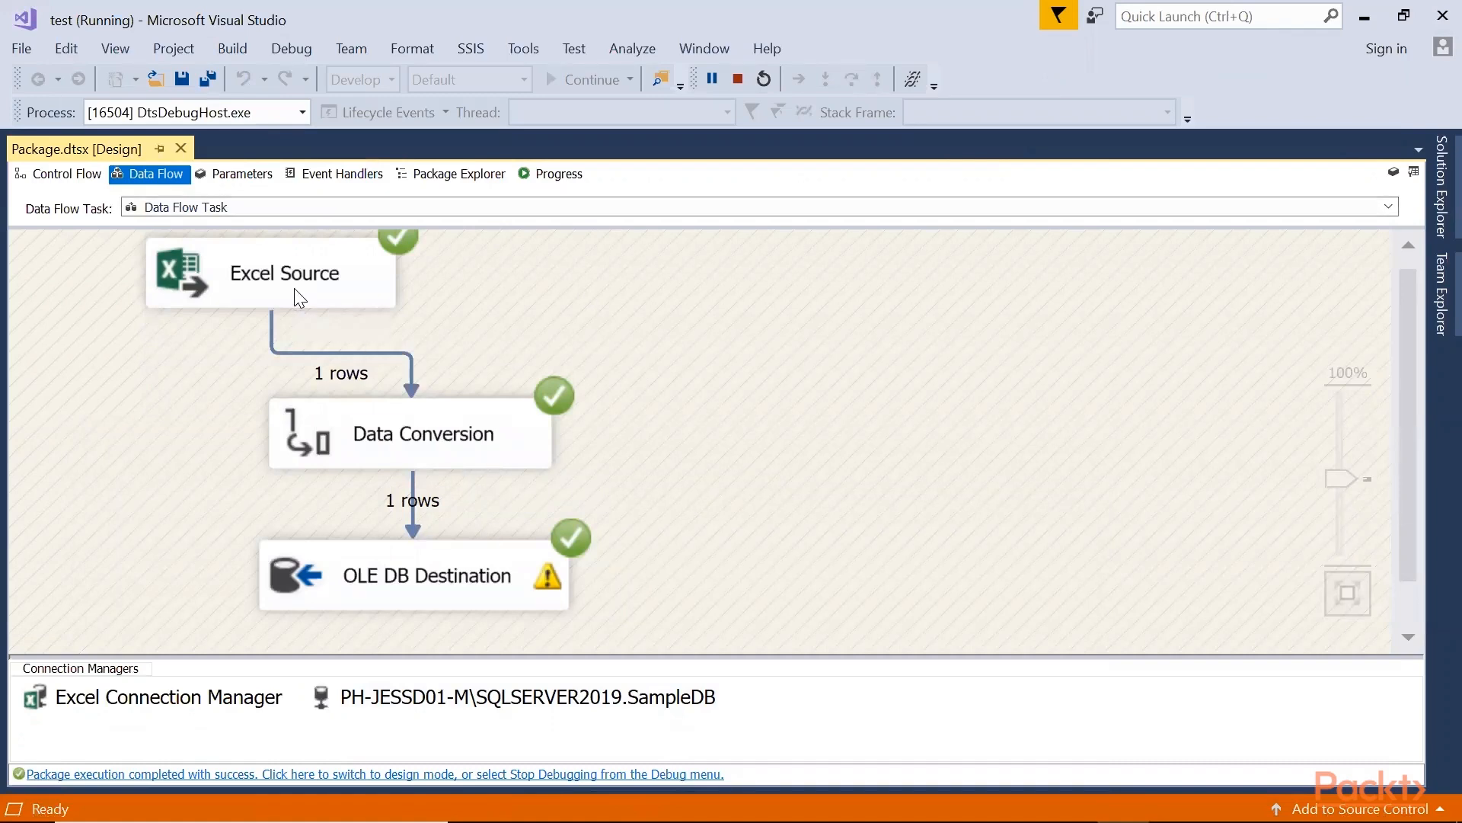
left_click(730, 87)
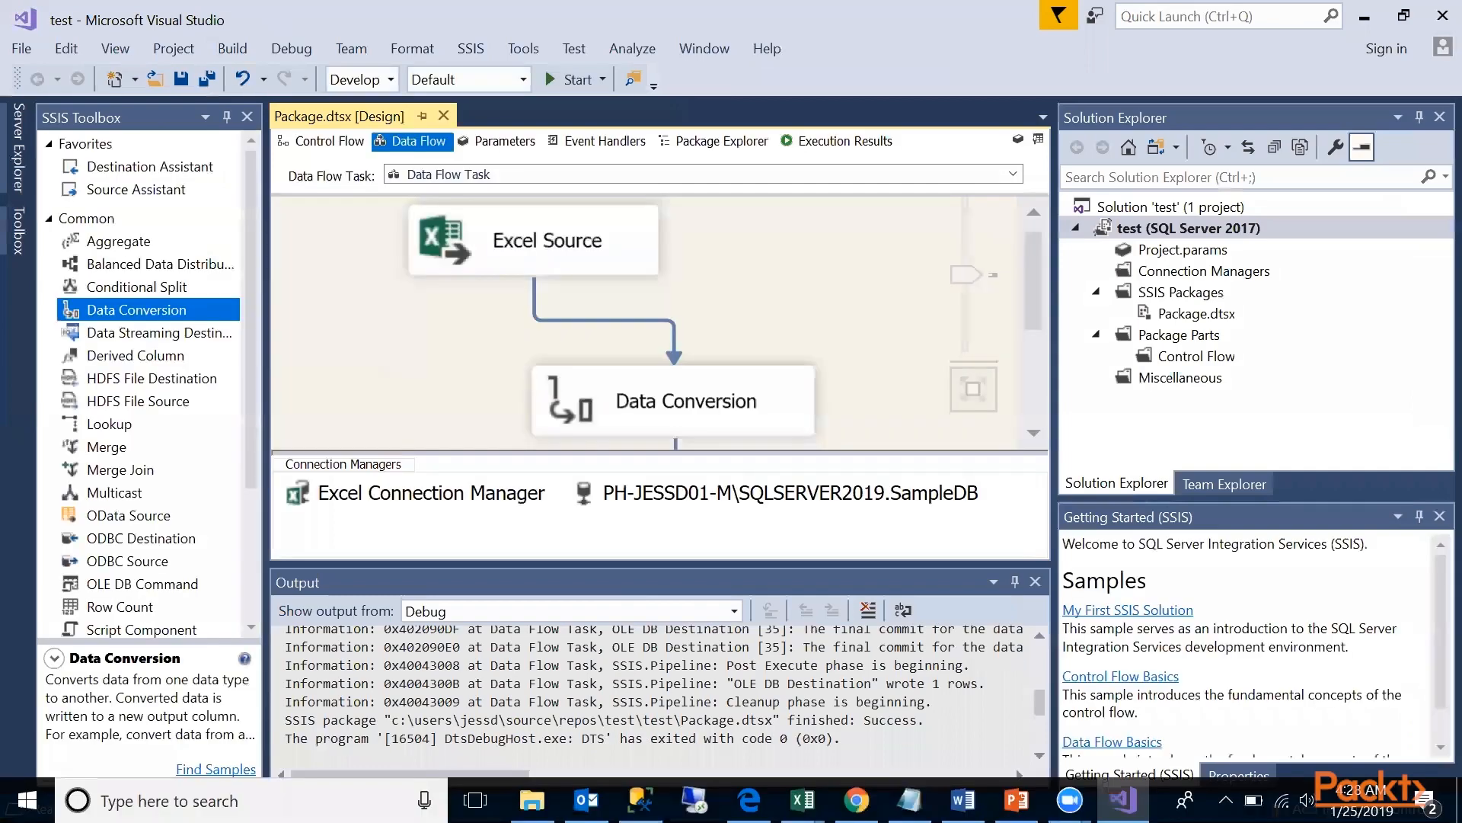